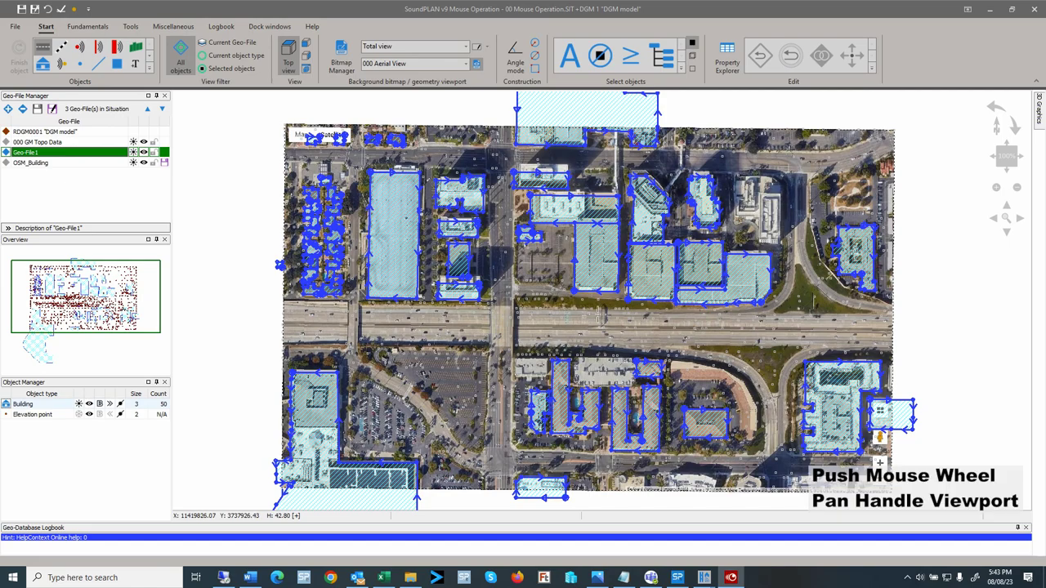
Step: Pan the aerial site map slightly, and zoom in and out around the freeway
drag(597, 315, 630, 309)
scroll(613, 320, up, 1)
scroll(629, 303, up, 1)
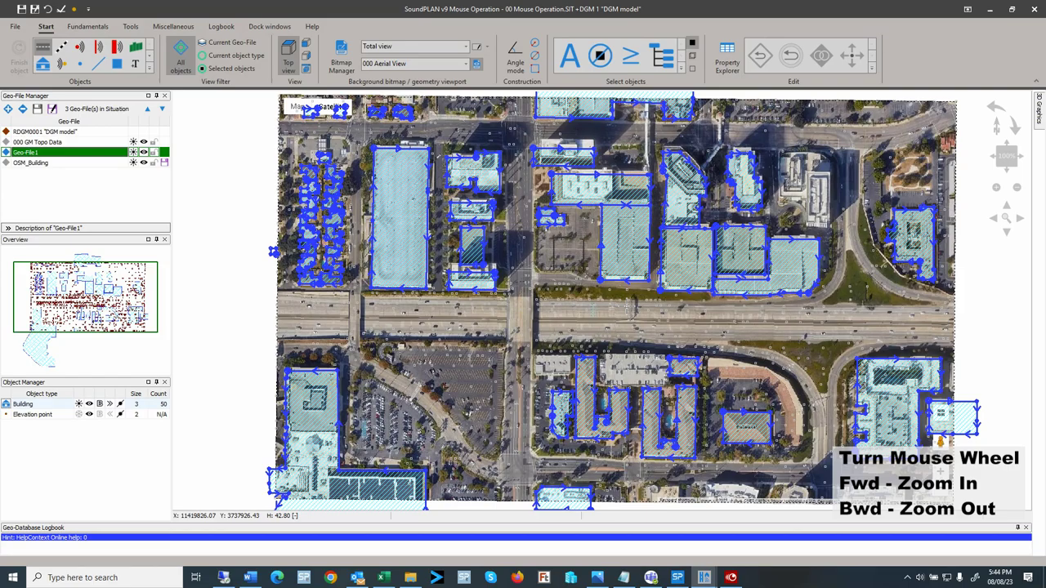
scroll(627, 307, up, 12)
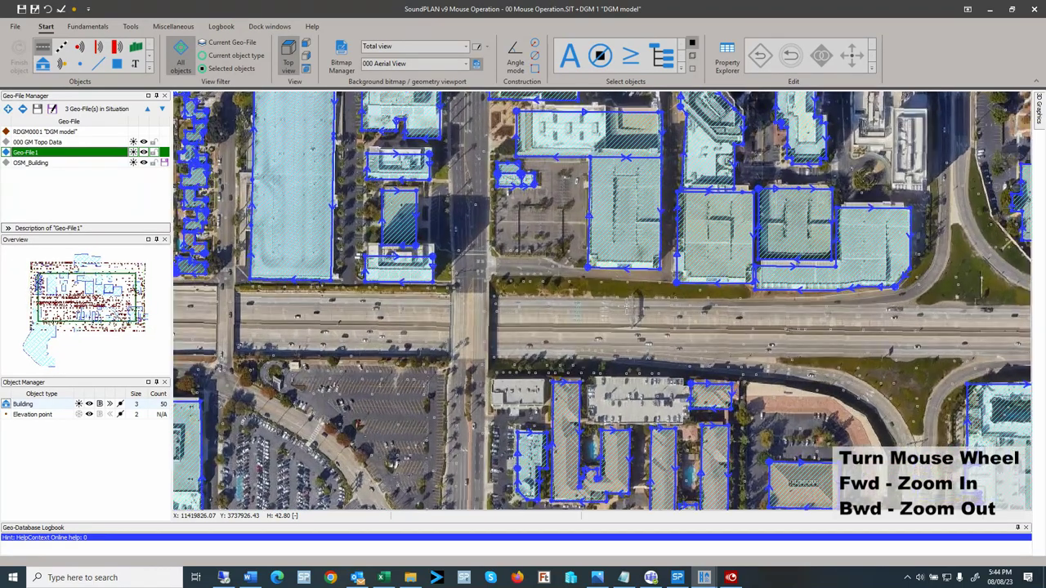
scroll(625, 306, down, 2)
scroll(627, 306, down, 8)
scroll(627, 308, up, 3)
scroll(627, 307, down, 4)
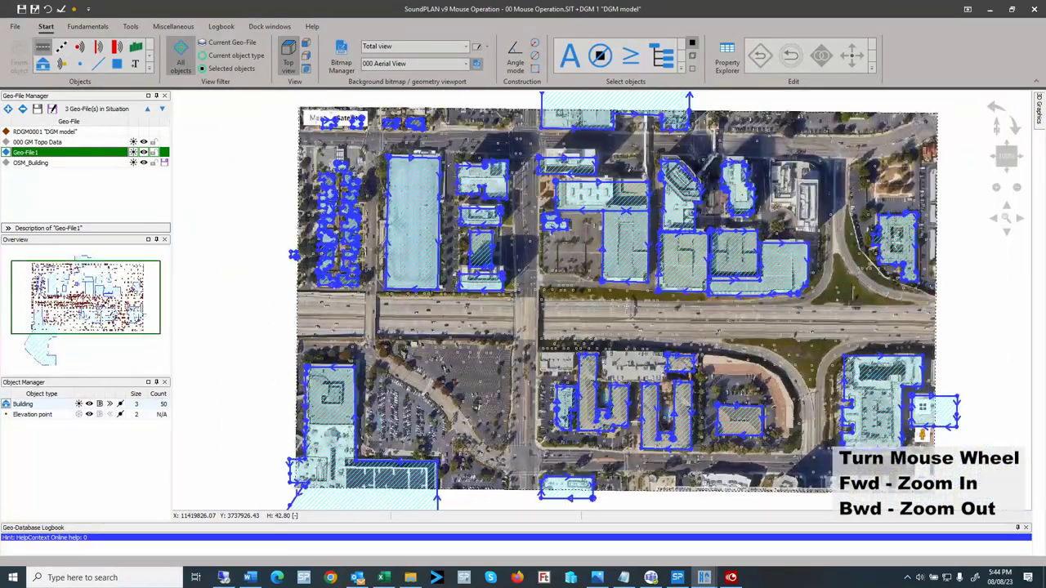
scroll(627, 307, down, 1)
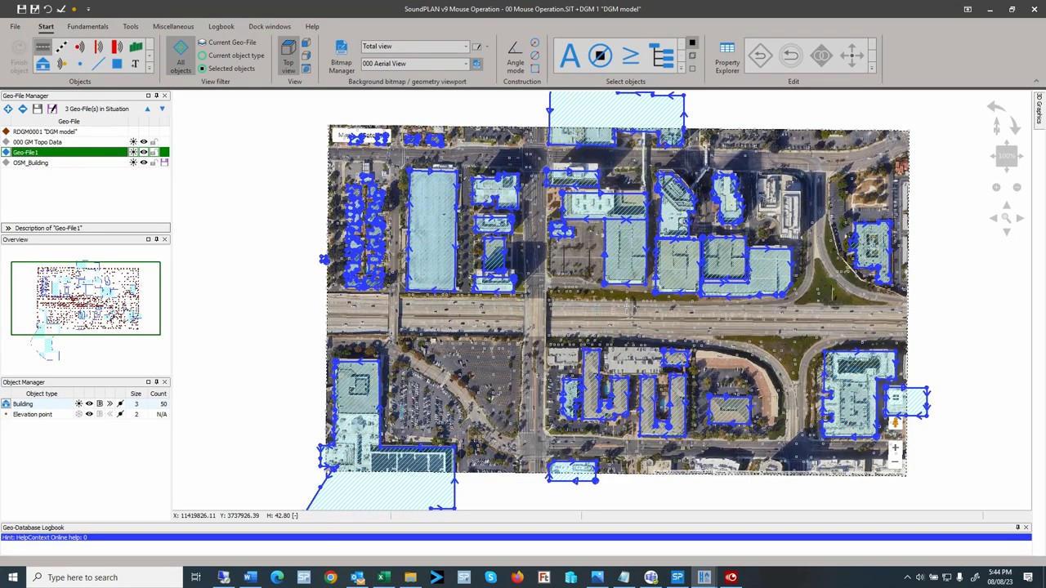
Step: Rotate the site map counterclockwise and clockwise around the freeway, zooming in and out between turns
drag(627, 307, 626, 306)
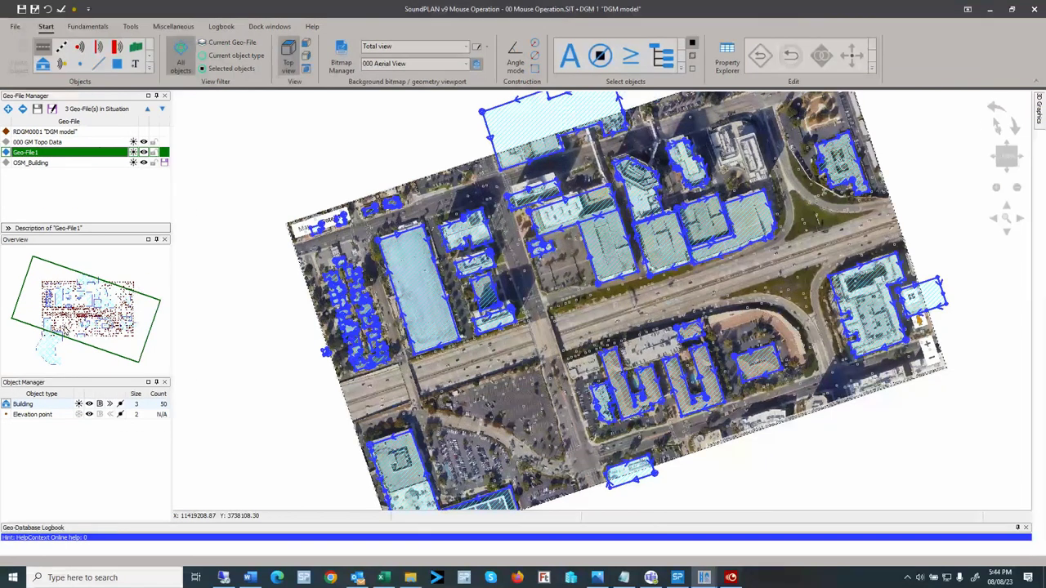
scroll(625, 302, up, 2)
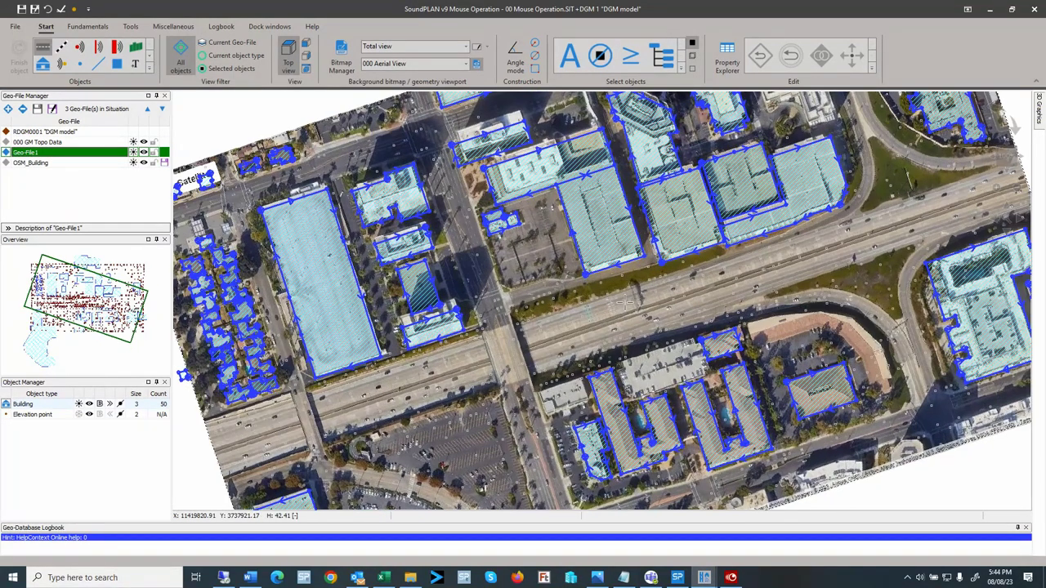
scroll(626, 302, down, 4)
scroll(625, 302, up, 2)
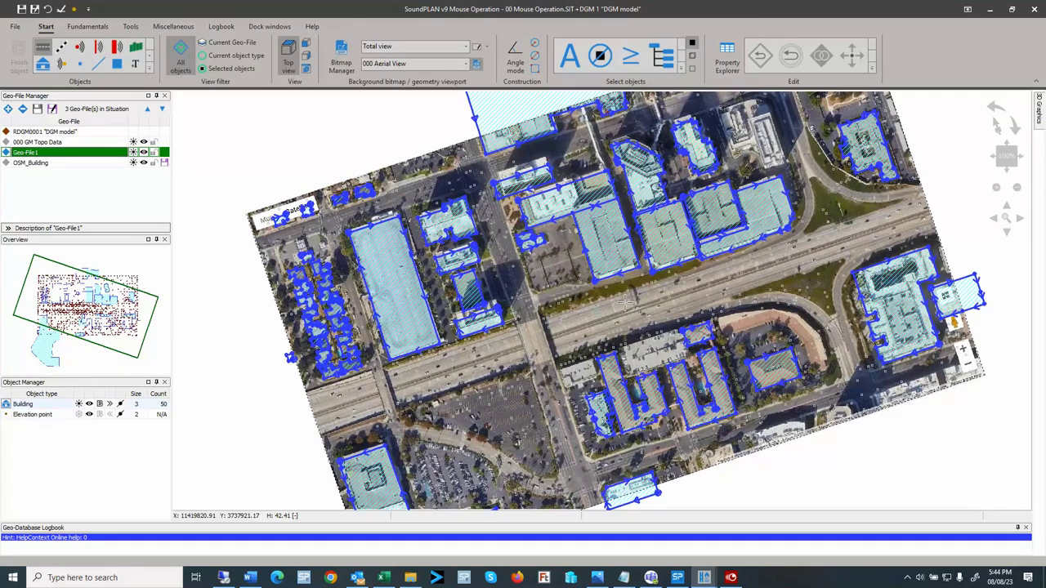
scroll(625, 303, up, 1)
scroll(625, 302, down, 3)
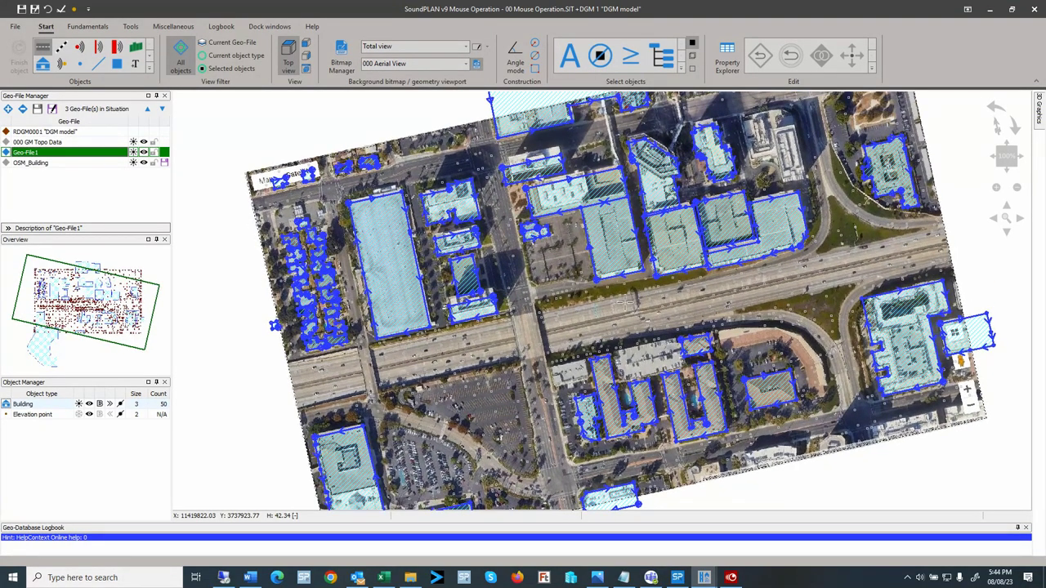
scroll(625, 302, down, 2)
scroll(625, 303, down, 1)
scroll(625, 303, down, 2)
scroll(625, 303, down, 1)
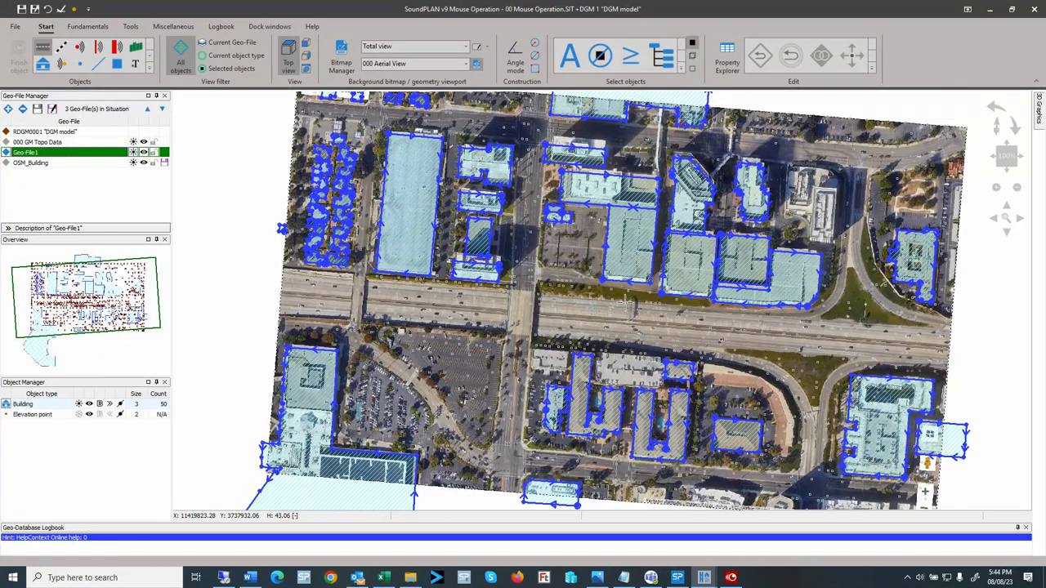
scroll(625, 302, down, 1)
scroll(625, 302, down, 1)
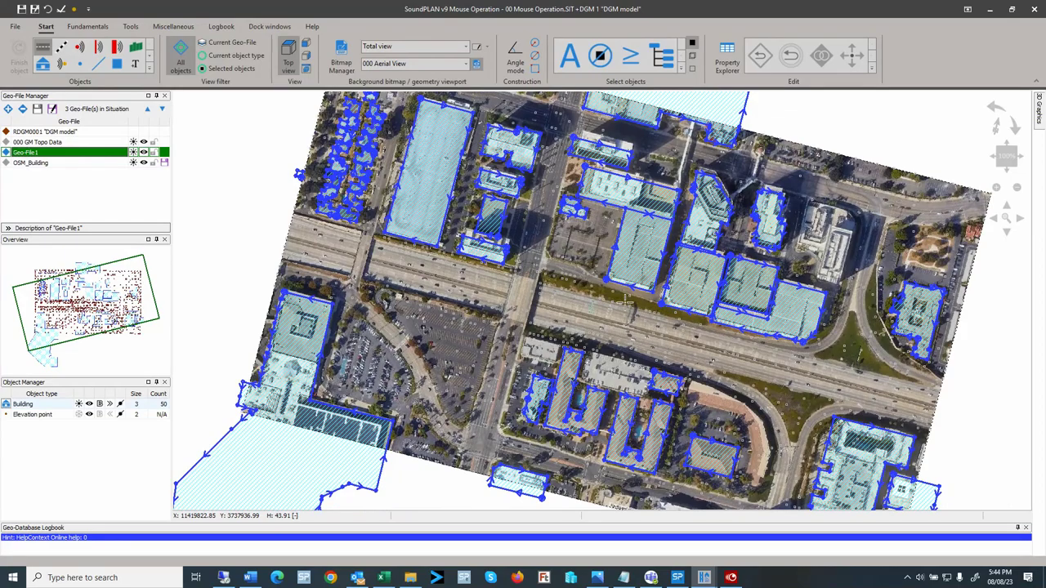
scroll(625, 302, down, 1)
scroll(625, 302, down, 1)
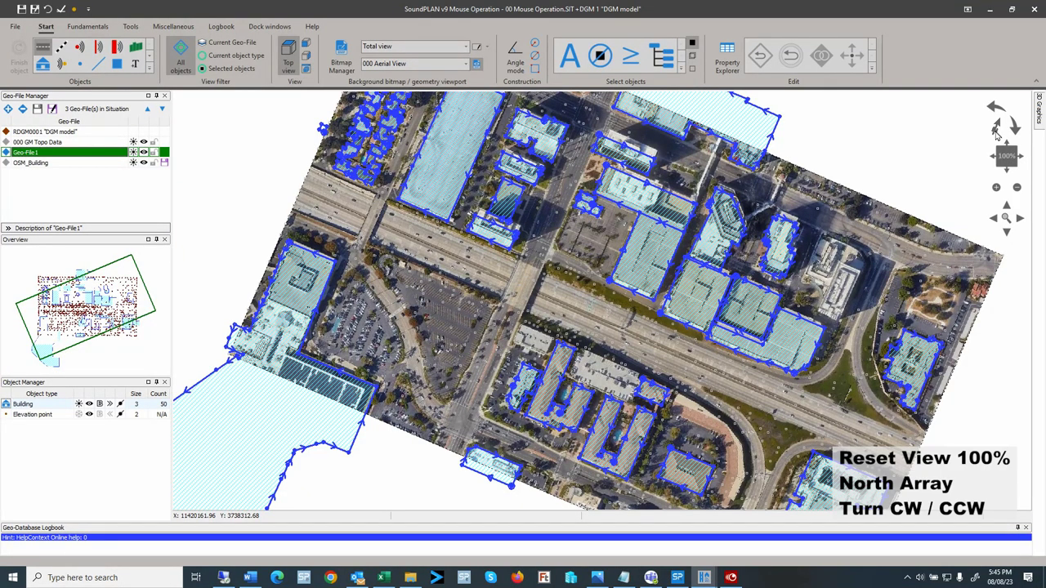
Step: Reset the map to north-up and total view, and rotate it left and back right
click(996, 131)
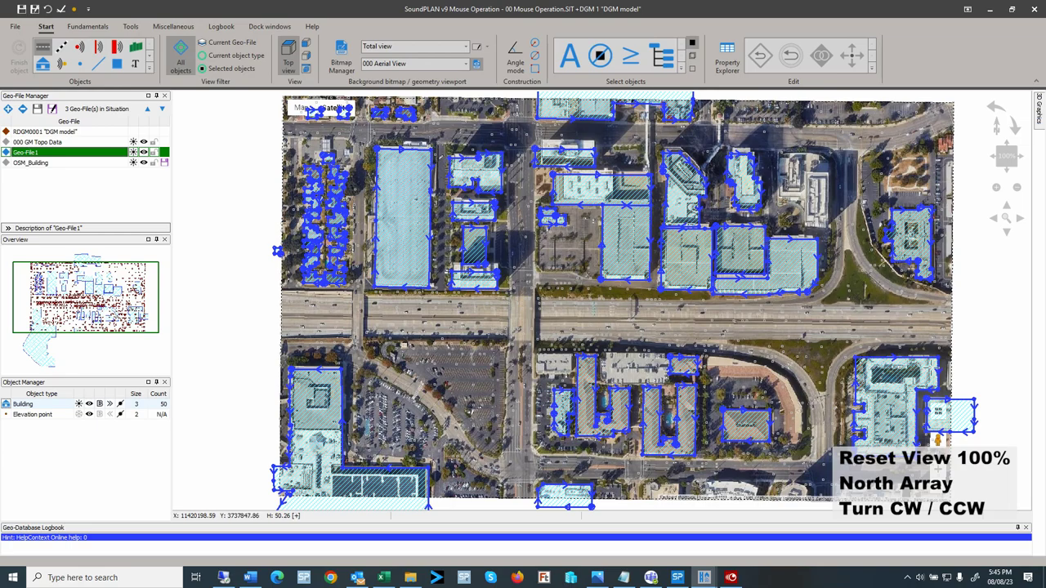
click(1009, 161)
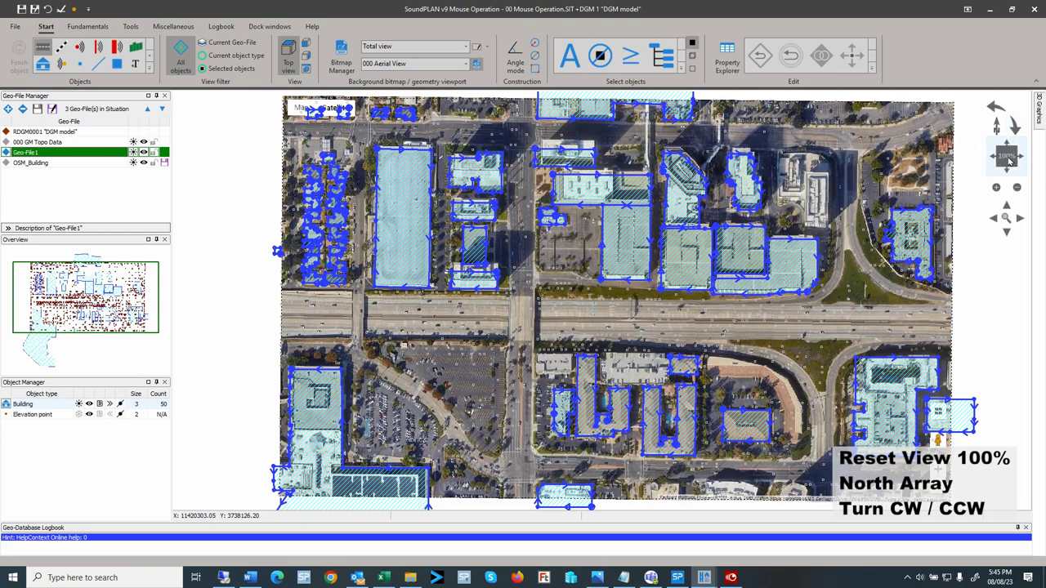
click(995, 106)
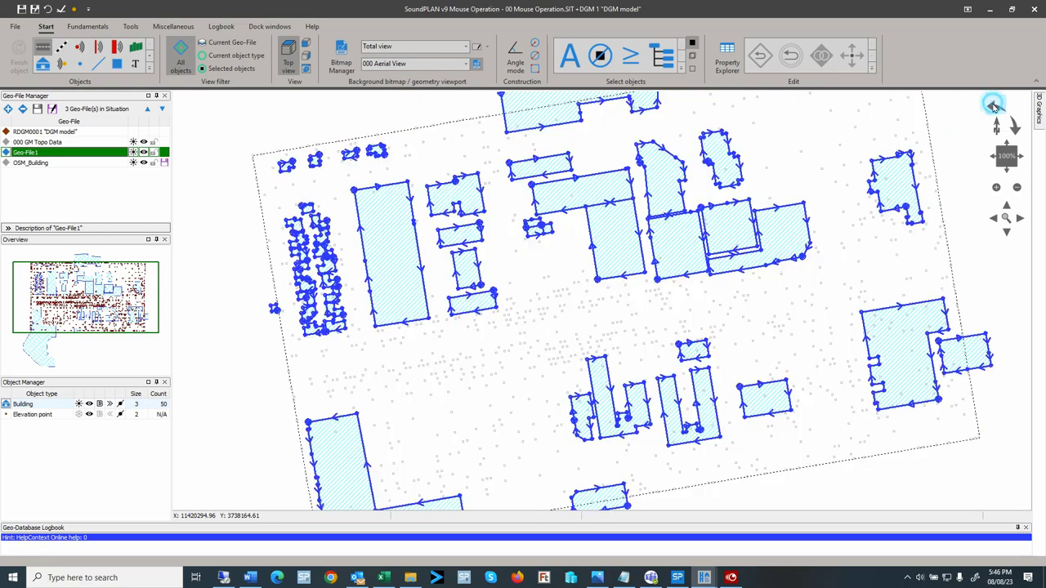
click(995, 106)
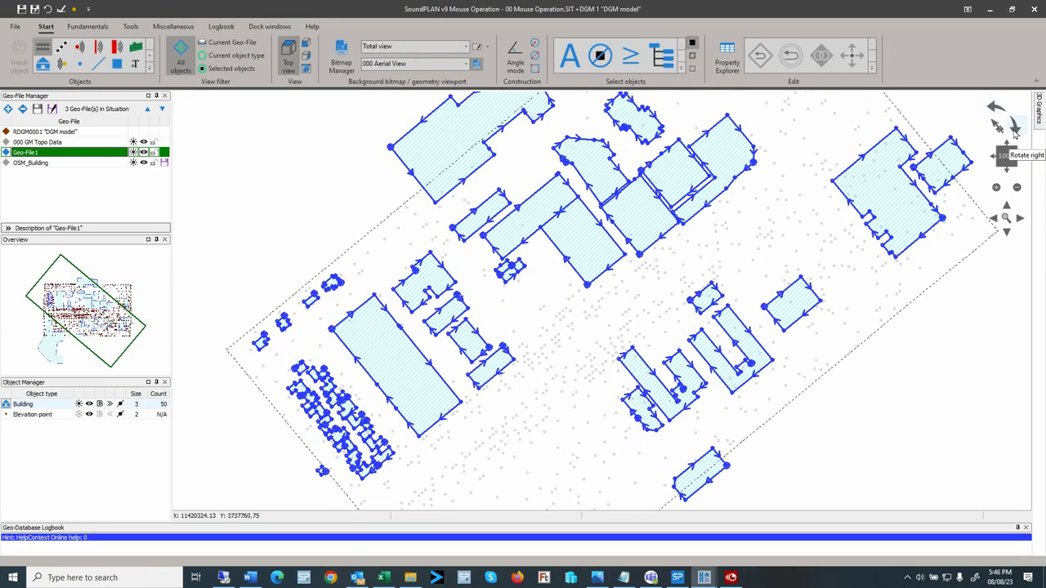
click(1014, 128)
click(1014, 128)
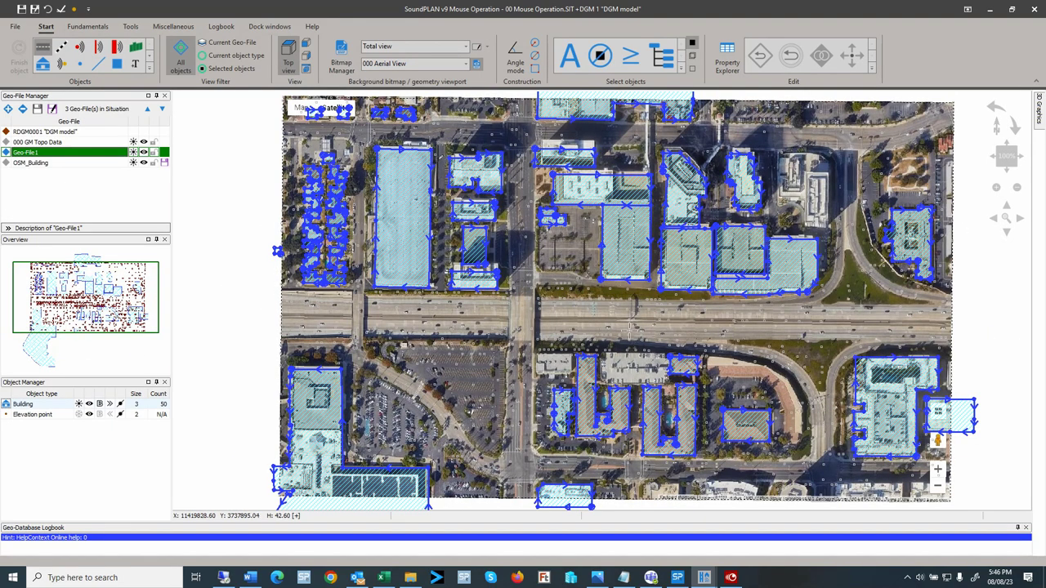
Step: Zoom the map view in and out in fixed increments with the plus and minus zoom commands
key(plus)
key(plus)
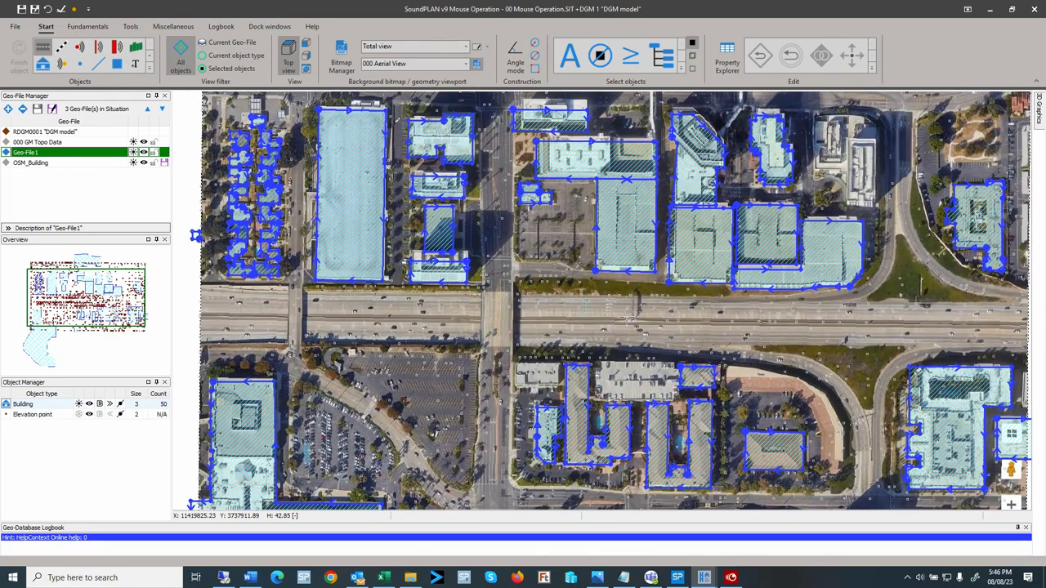
key(minus)
key(minus)
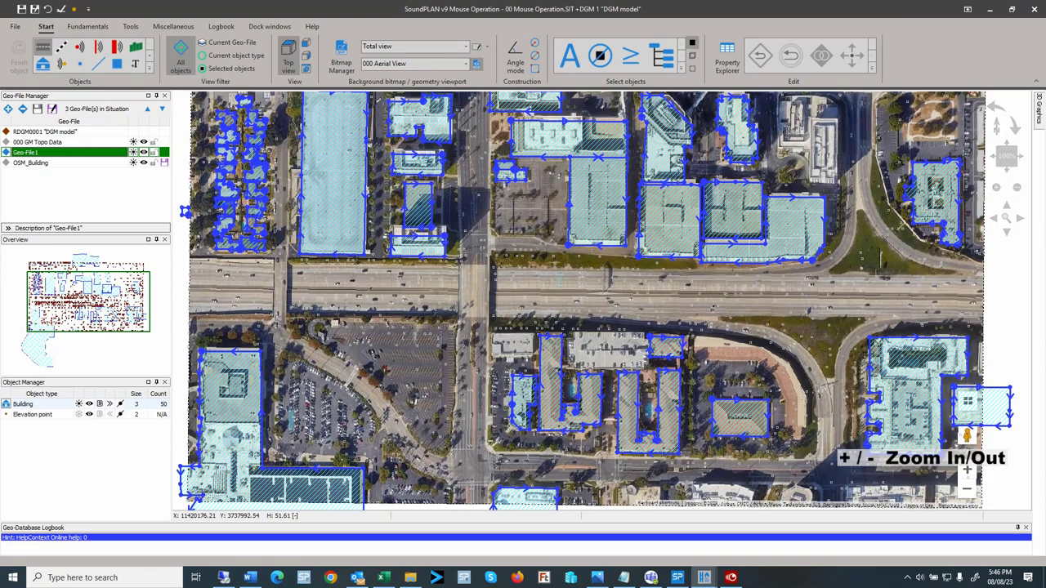
click(994, 189)
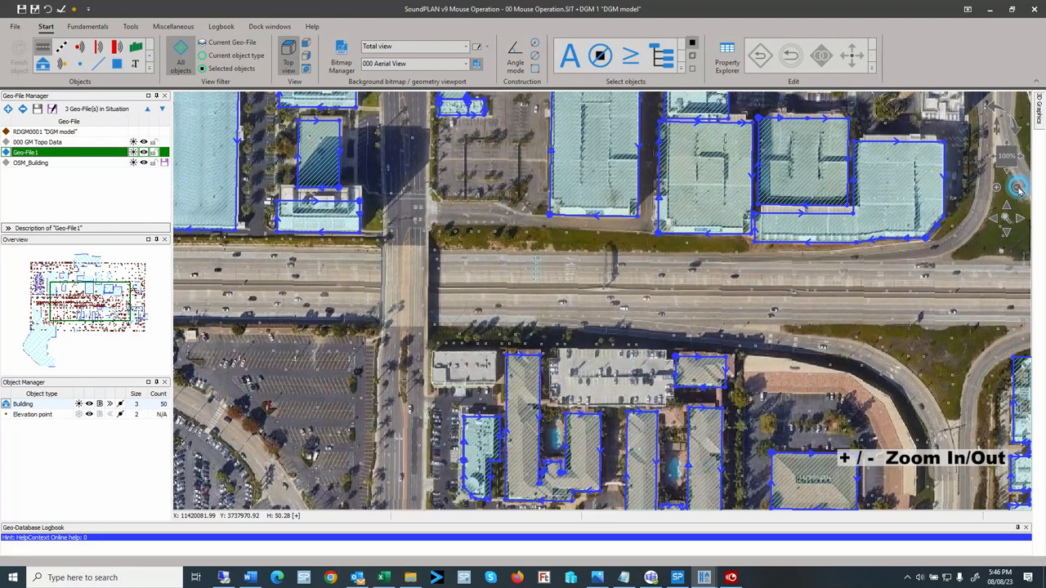
click(1018, 188)
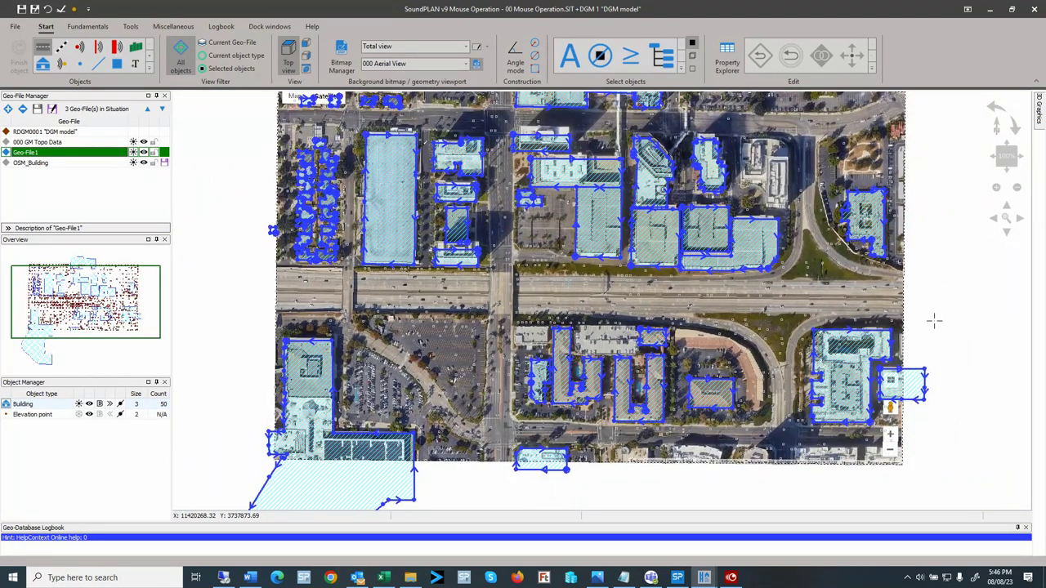
Step: Shift the map view by half its area to the left, right, up and down
click(995, 219)
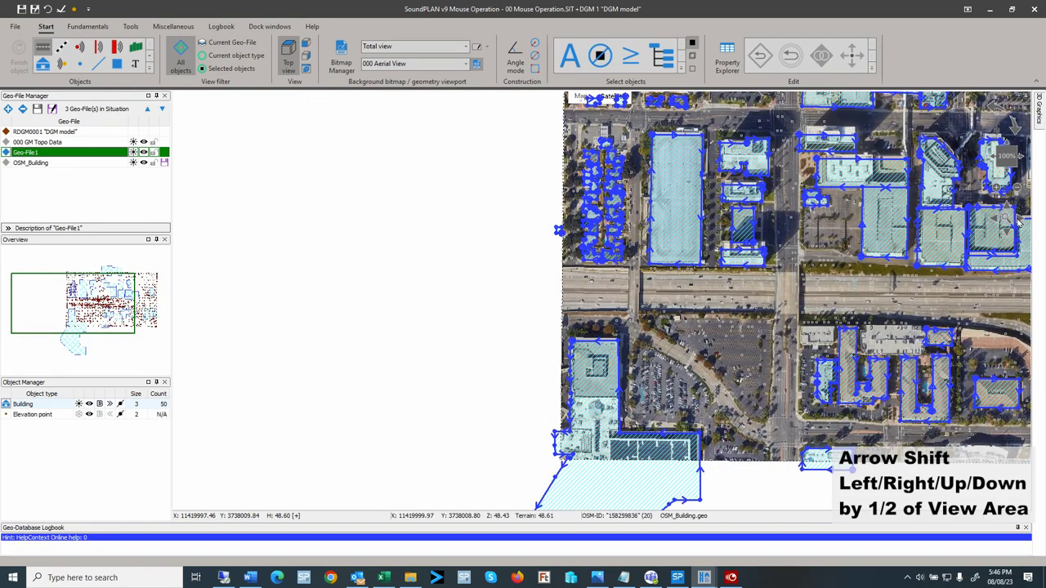
click(1018, 217)
click(1006, 205)
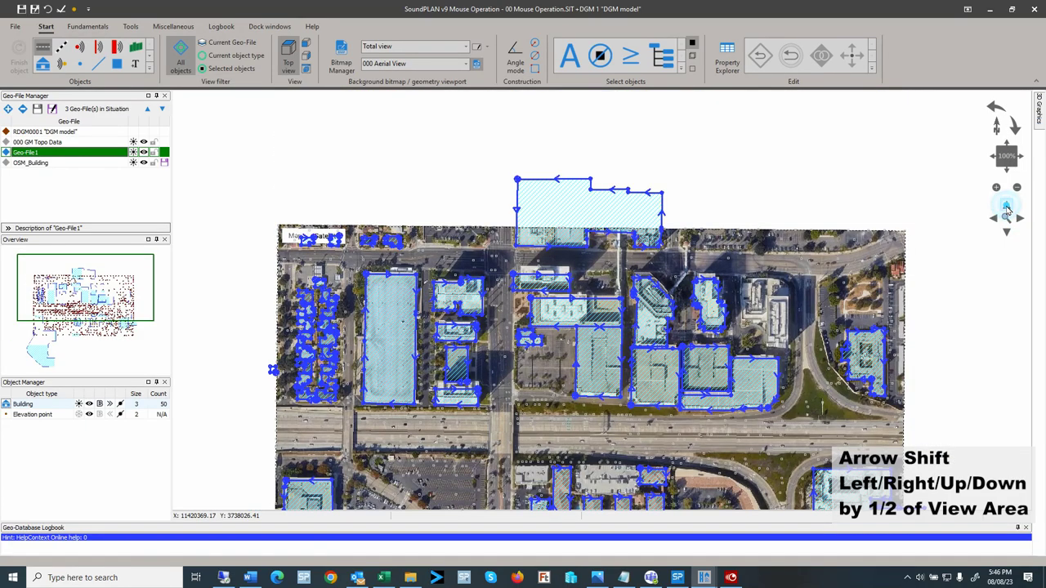
click(1007, 235)
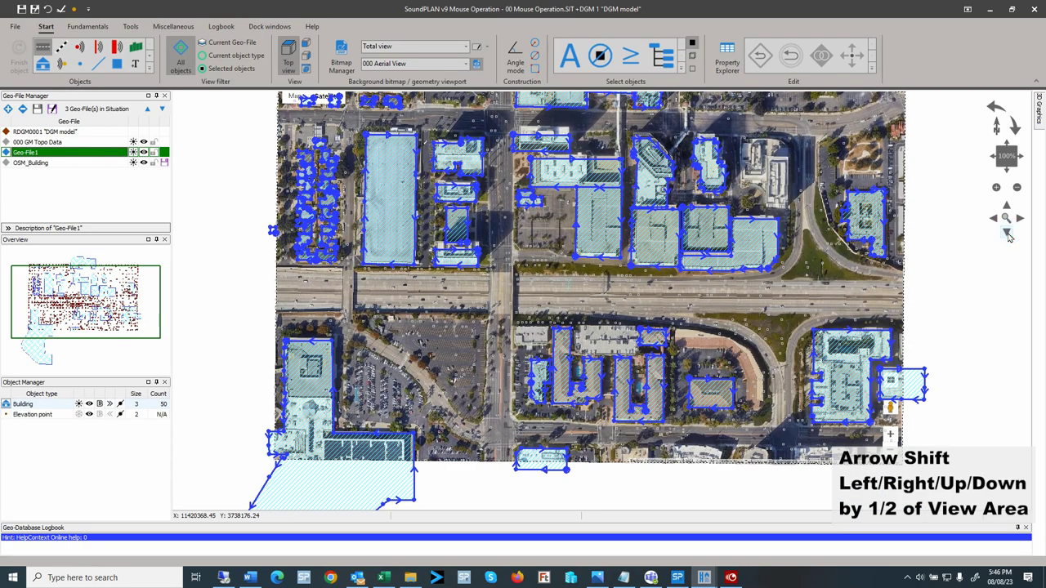
click(1010, 235)
Step: Activate zoom mode and zoom in on the road bridge crossing the freeway
click(1007, 221)
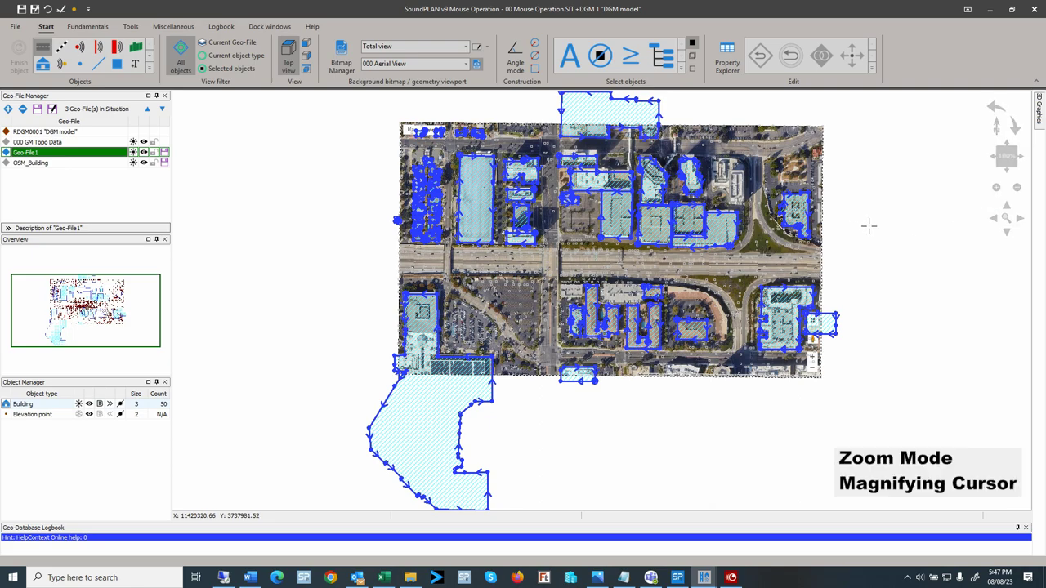
click(1006, 219)
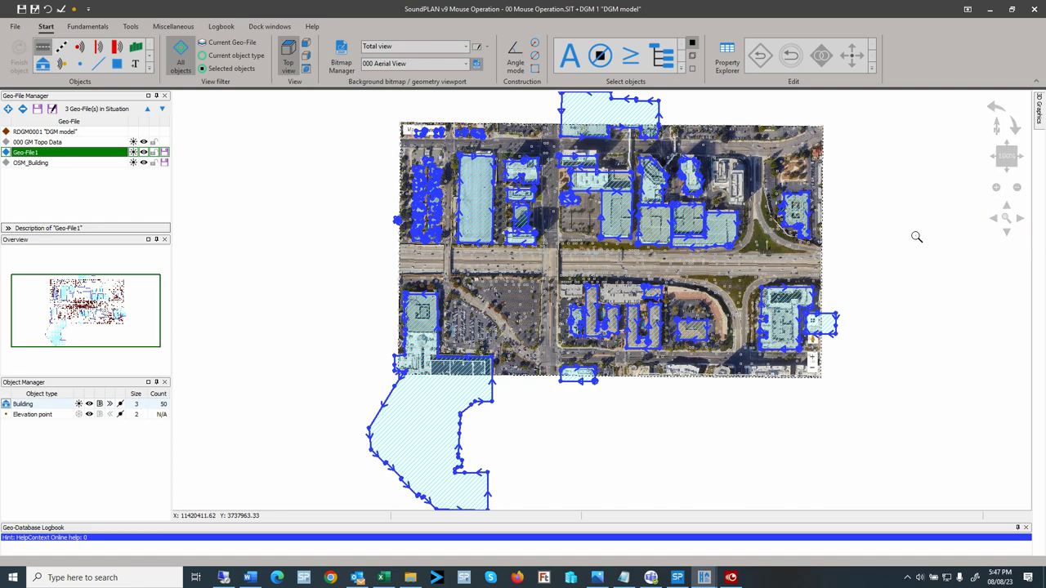
click(853, 235)
click(853, 236)
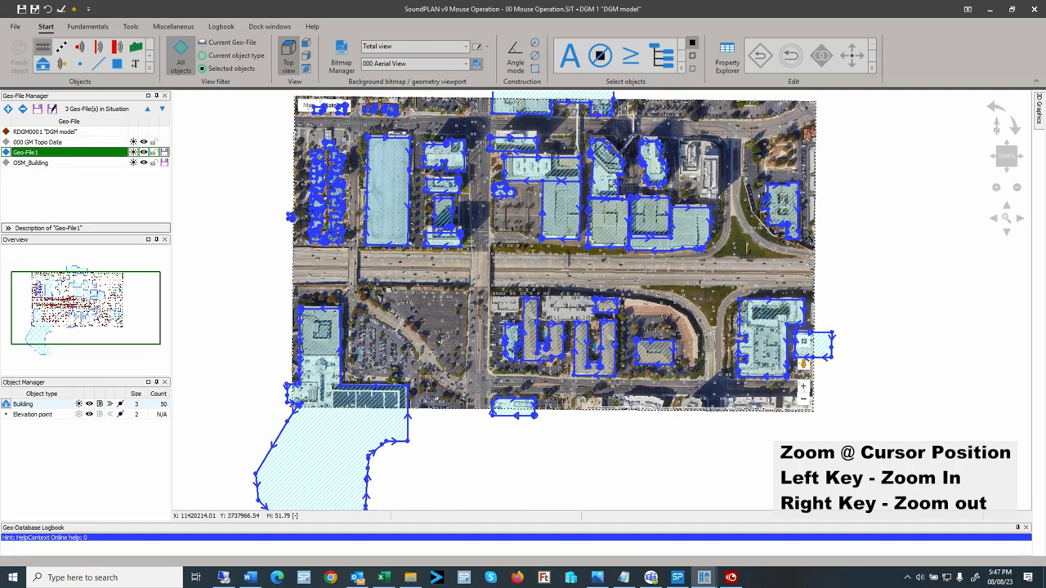
click(478, 270)
click(478, 270)
click(478, 270)
click(478, 269)
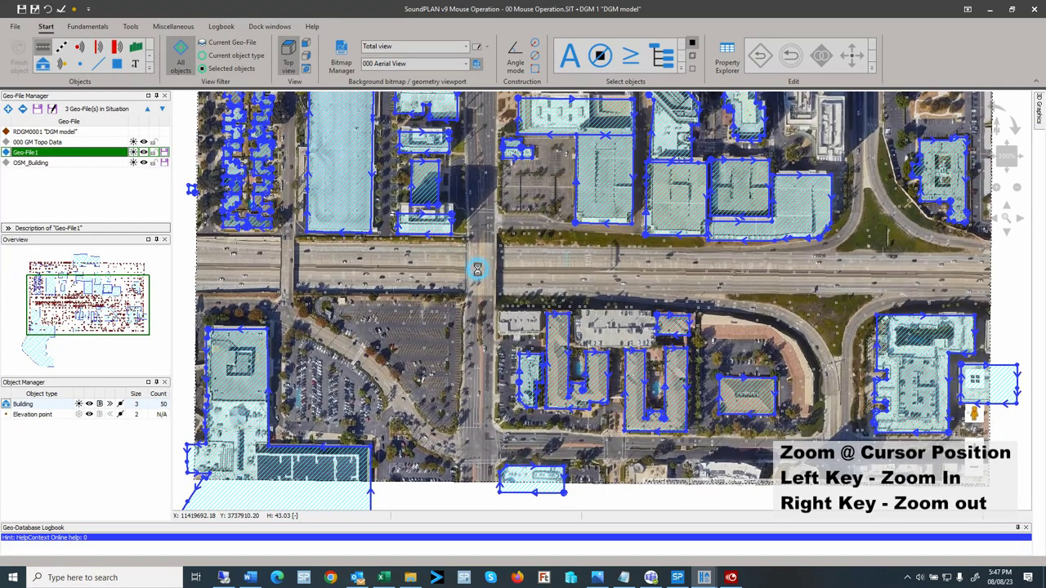
click(478, 269)
click(478, 270)
click(478, 270)
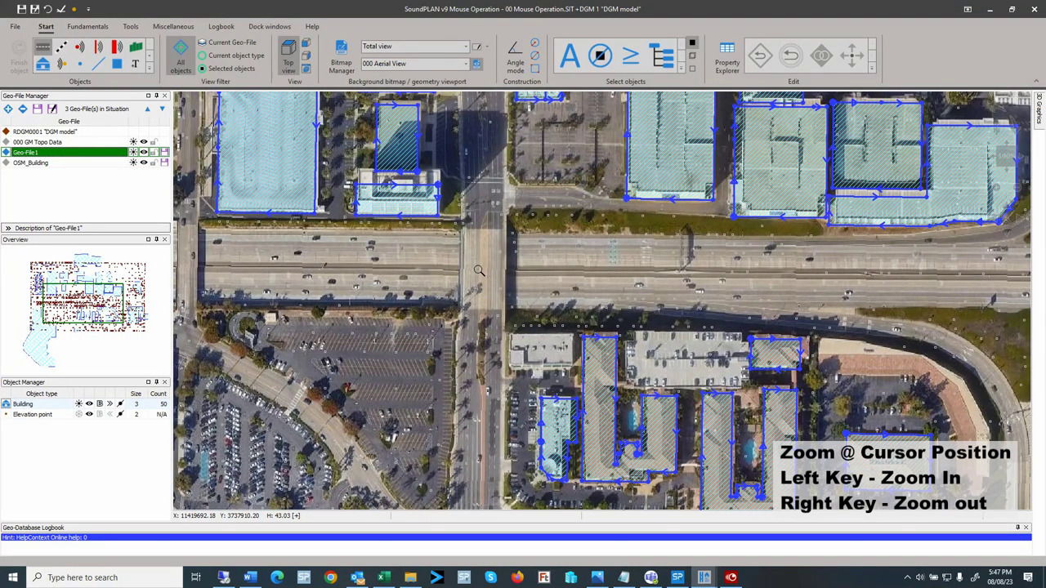
Step: Zoom back out around the road bridge until most of the aerial image fits the view
right_click(478, 269)
right_click(478, 269)
right_click(478, 270)
right_click(478, 269)
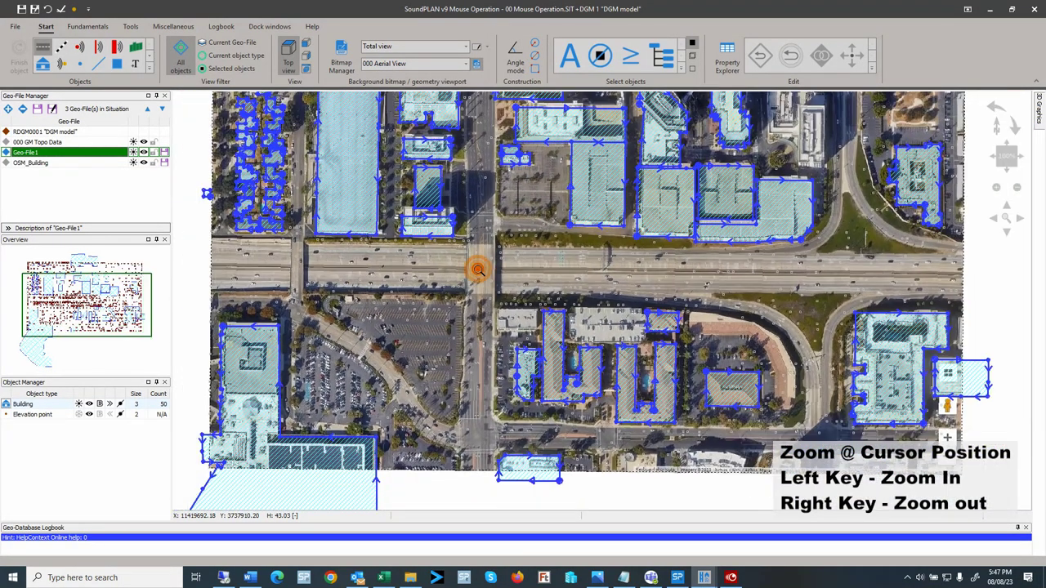
right_click(478, 269)
right_click(478, 269)
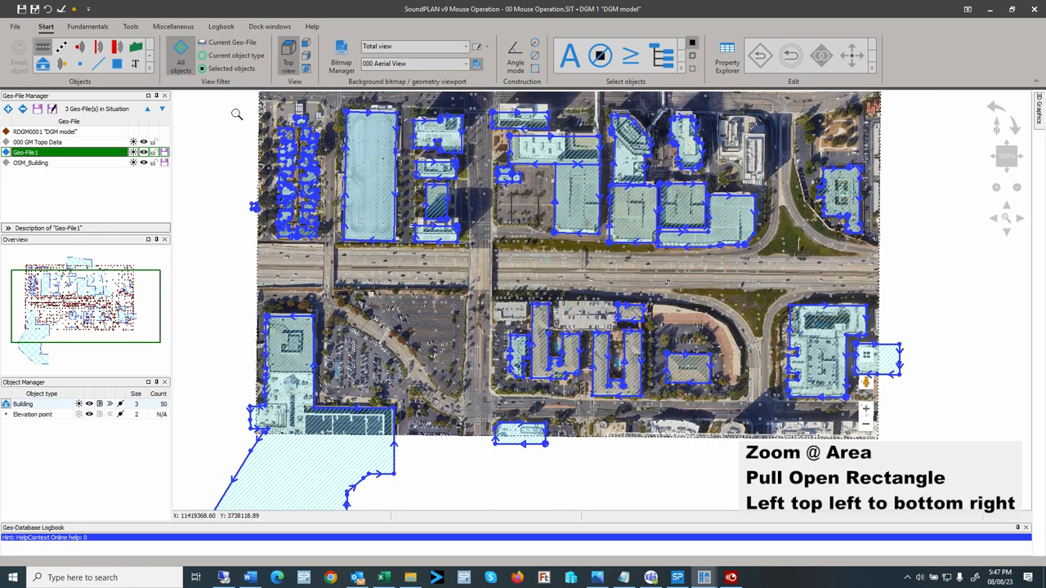
Step: Zoom to a rectangular area around the northwest buildings, and reset to the total view
drag(237, 114, 609, 315)
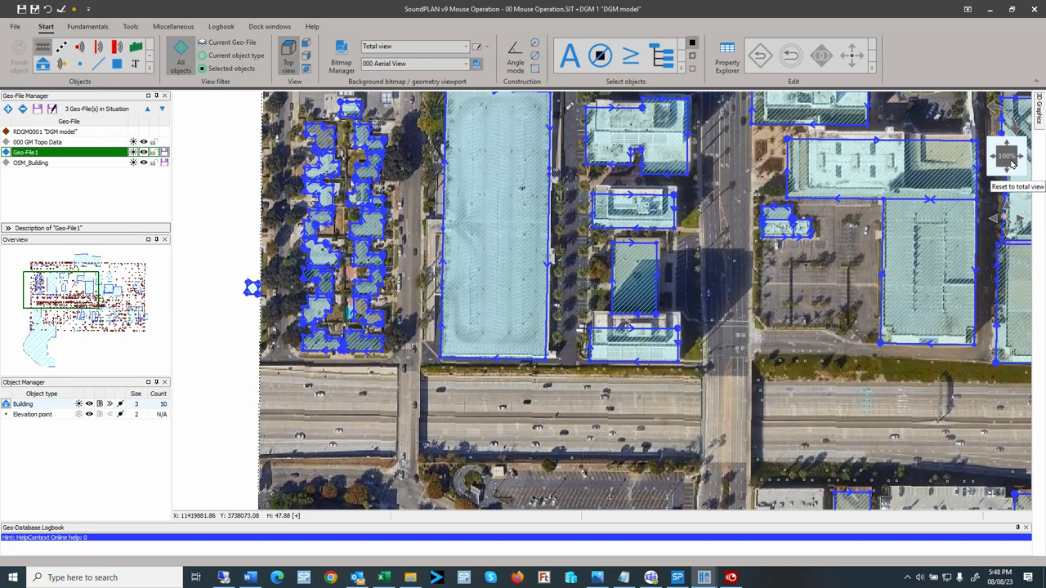
click(1012, 163)
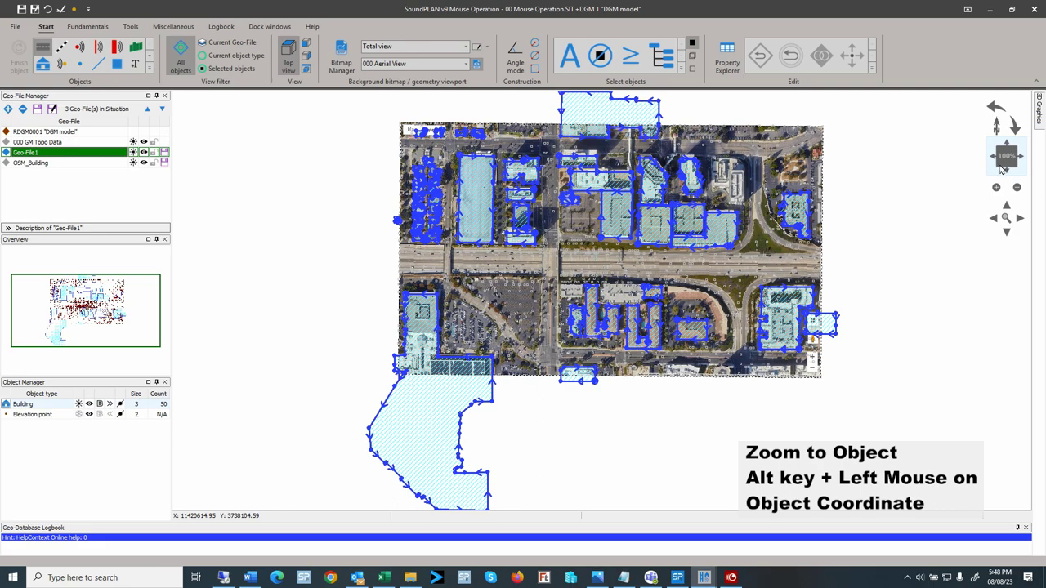
Step: Zoom to the large rectangular building in the northwest, and to a small house in the adjacent residential block
key(alt)
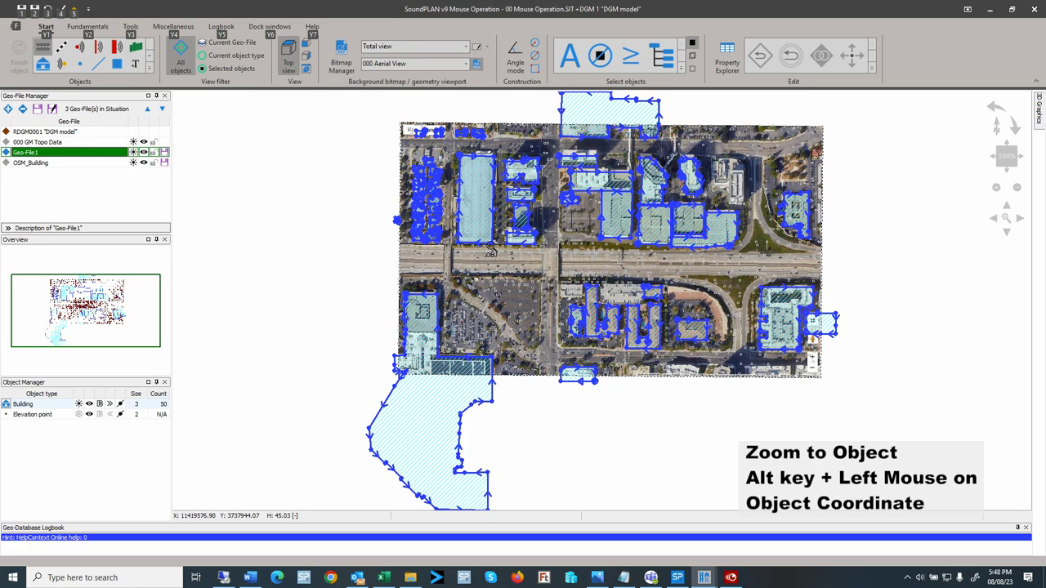
alt+click(491, 250)
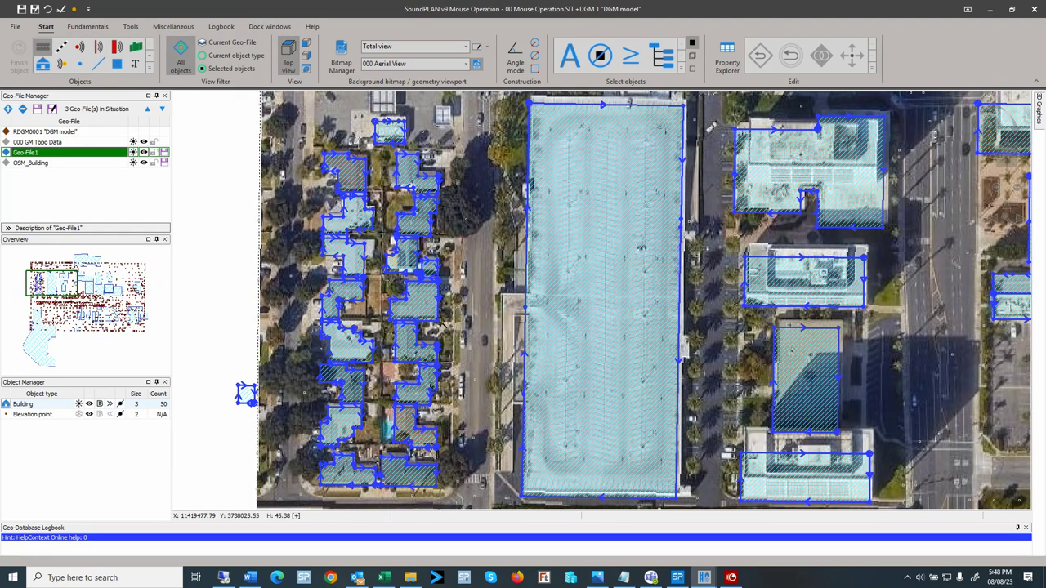
key(alt)
alt+click(437, 321)
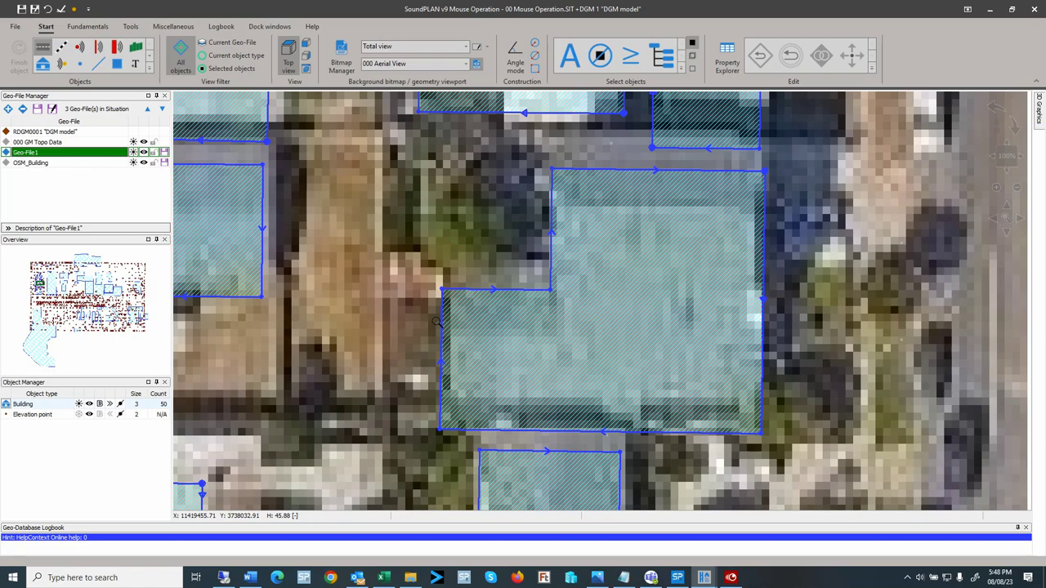
Step: Reset to the total view and switch to the saved viewport 001 Data Entry Building 1
click(1005, 162)
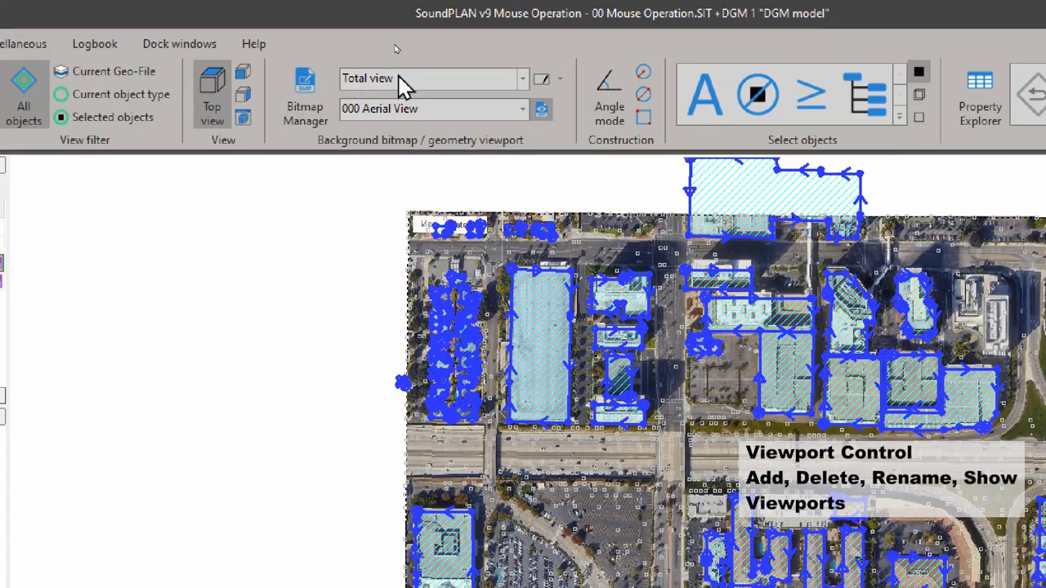
click(560, 78)
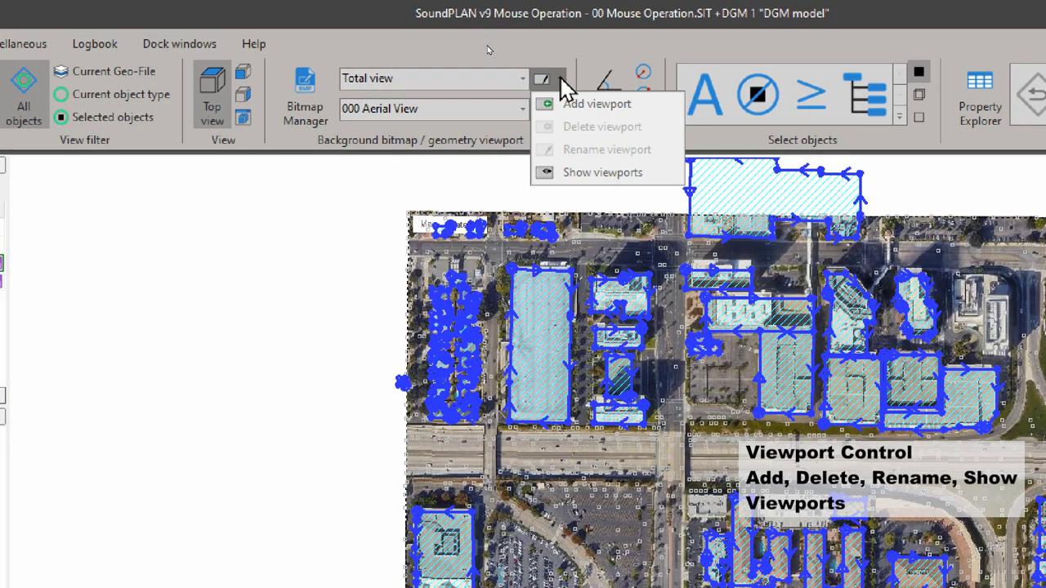
click(518, 45)
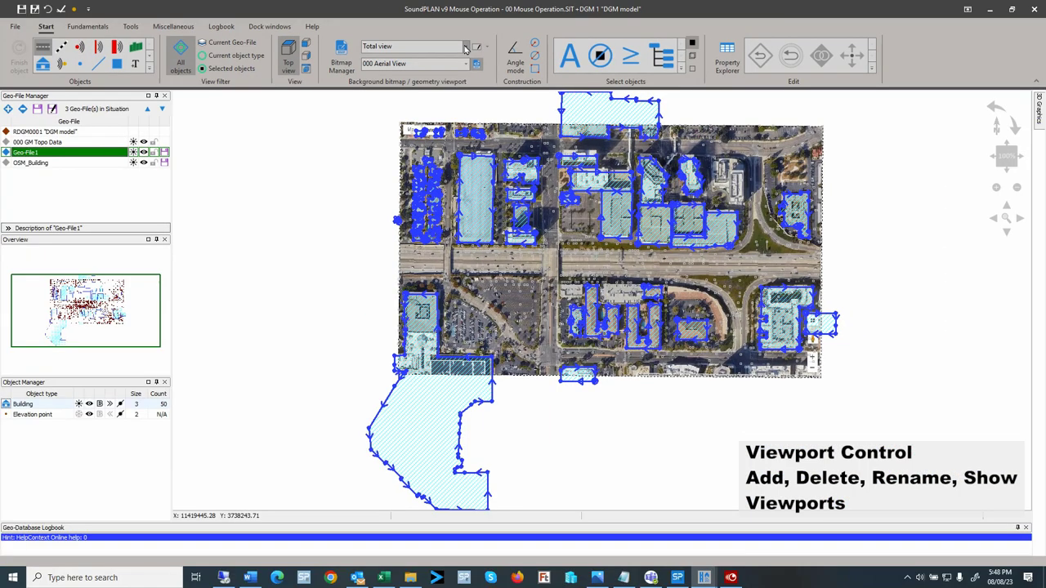
click(522, 78)
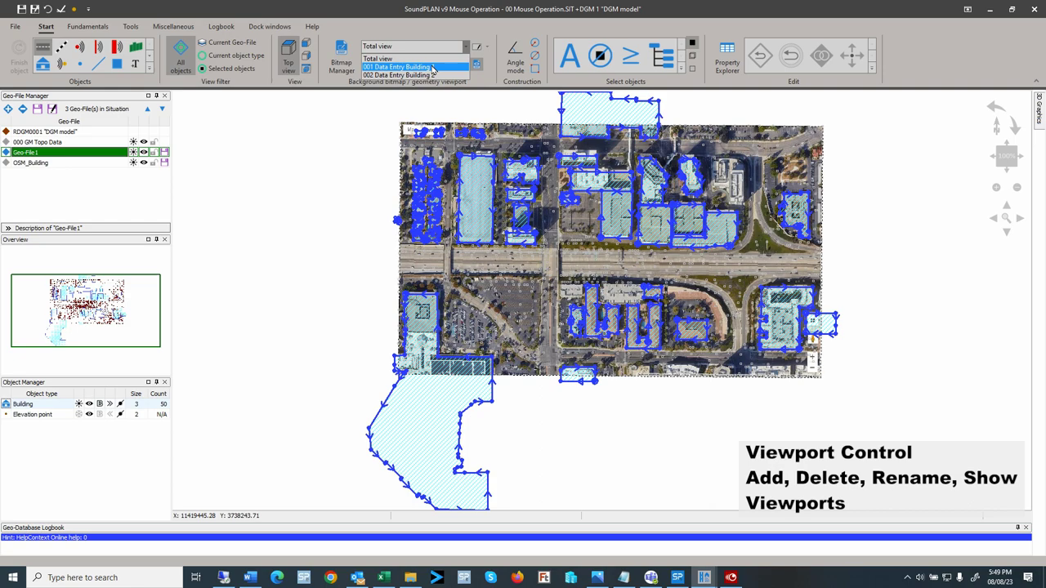
click(432, 67)
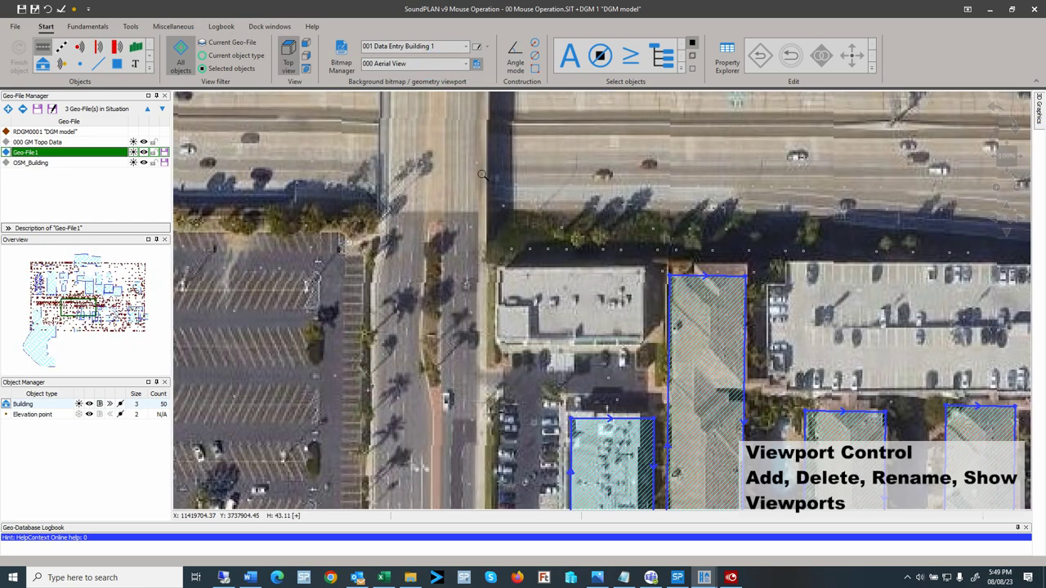
Step: Display the saved viewport 002 Data Entry Building 2, and return to the Total view
click(417, 49)
click(425, 75)
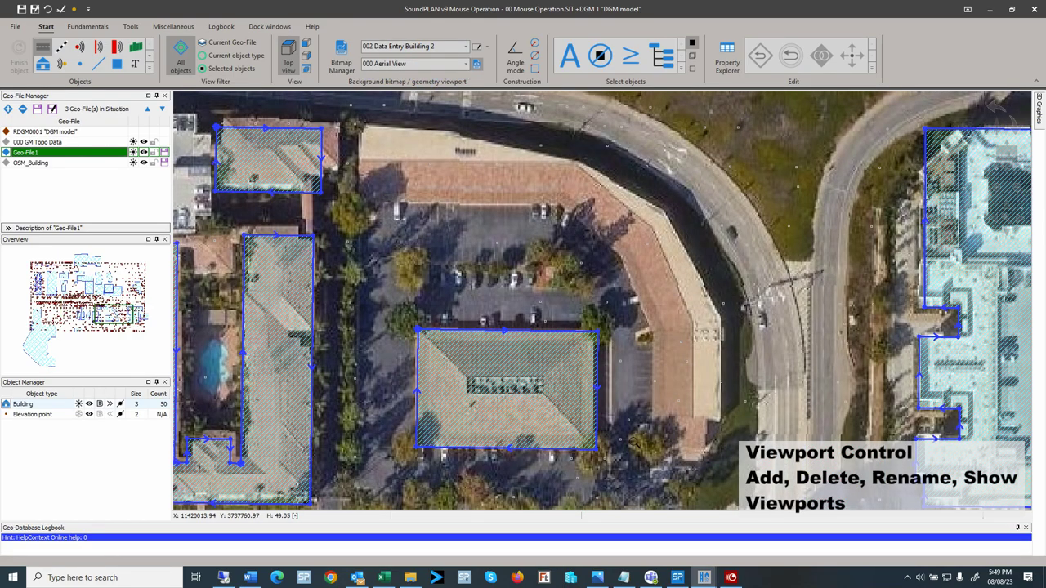
click(397, 49)
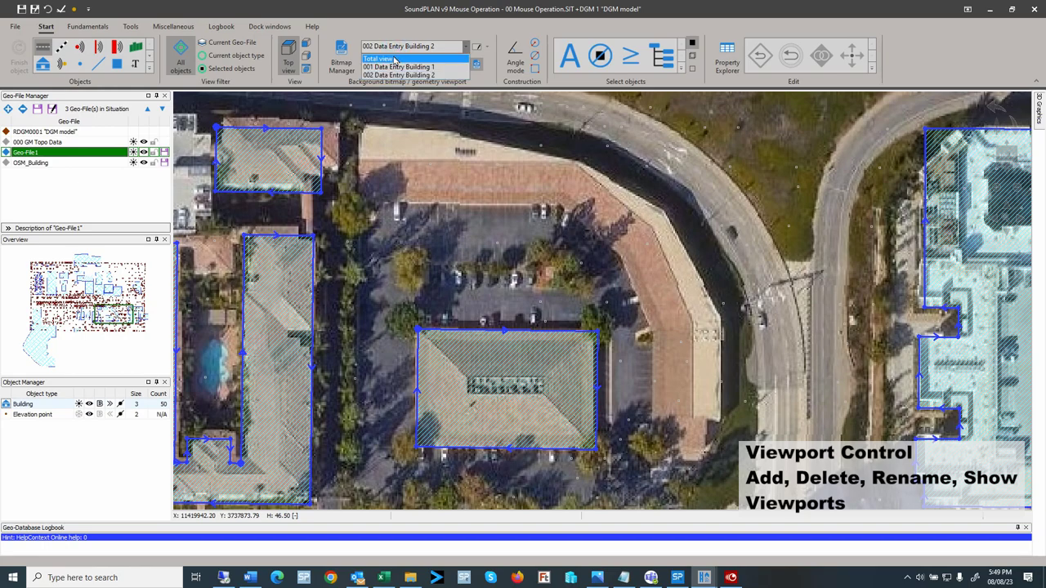
click(395, 59)
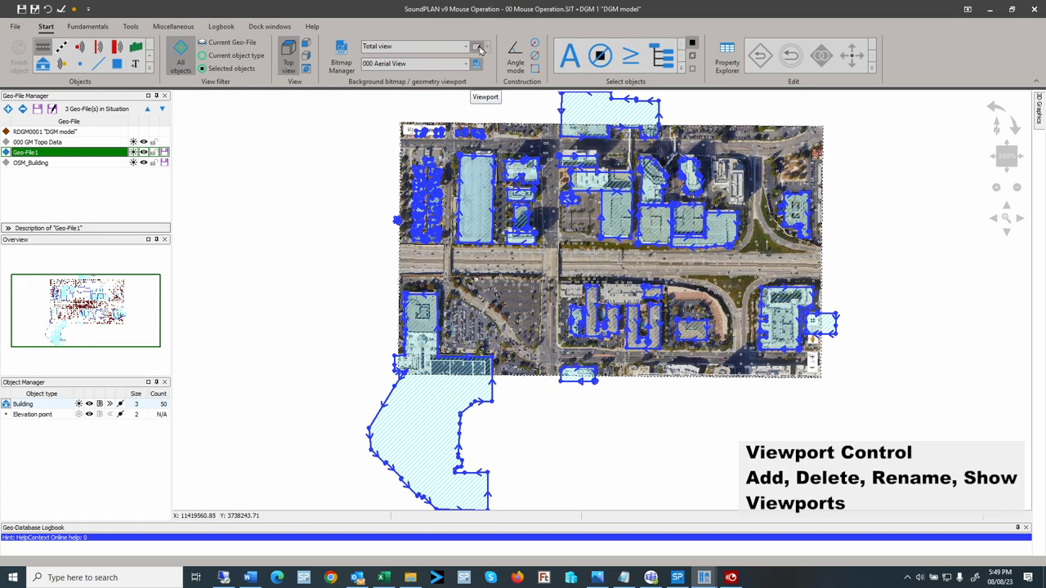
Step: Show the outlines of the saved viewports on the map and hide the aerial background bitmap
click(478, 49)
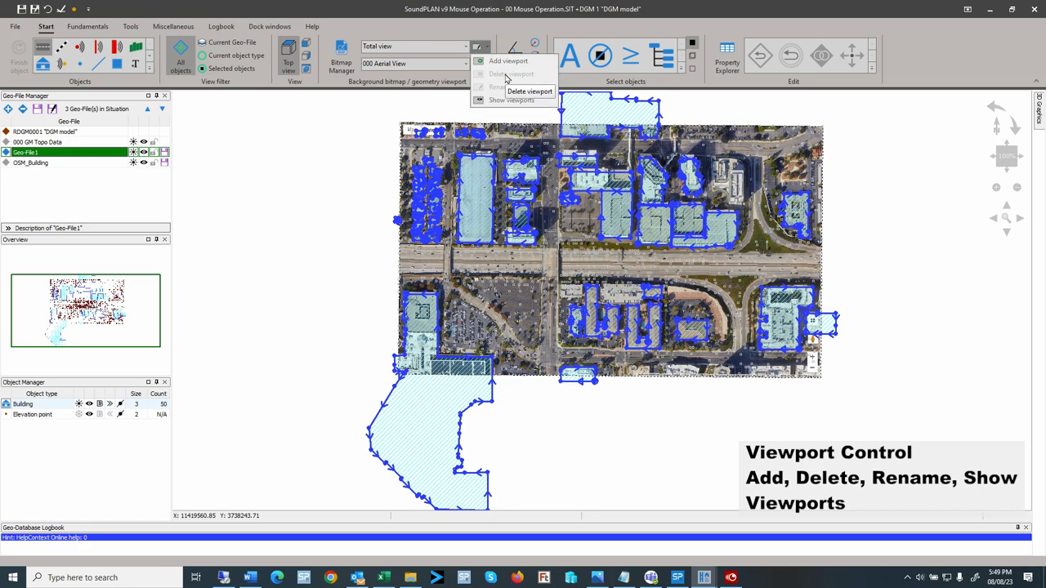
click(500, 101)
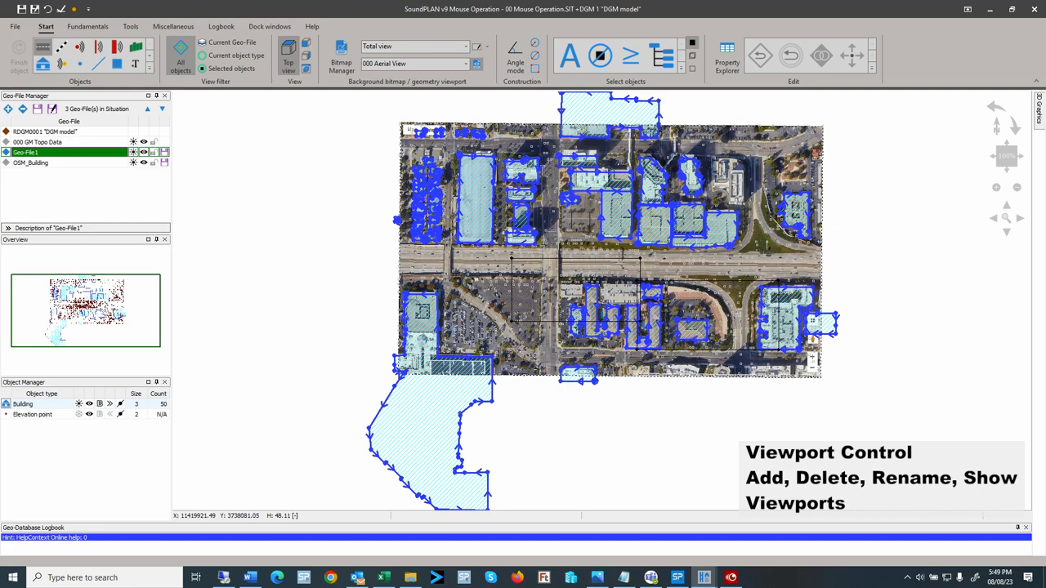
click(474, 66)
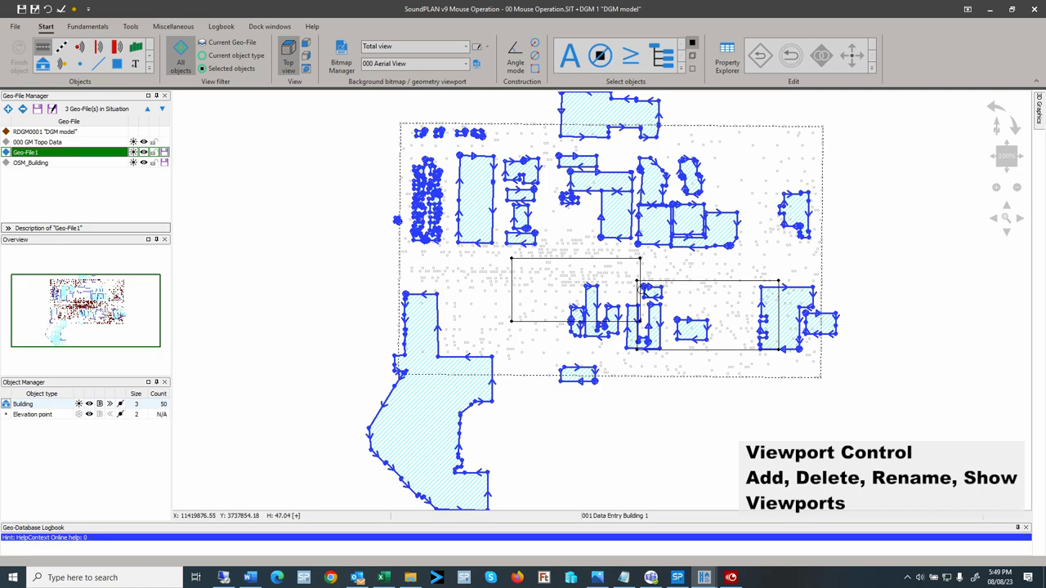
Step: Hide the viewport outlines and display the aerial background bitmap again
click(478, 47)
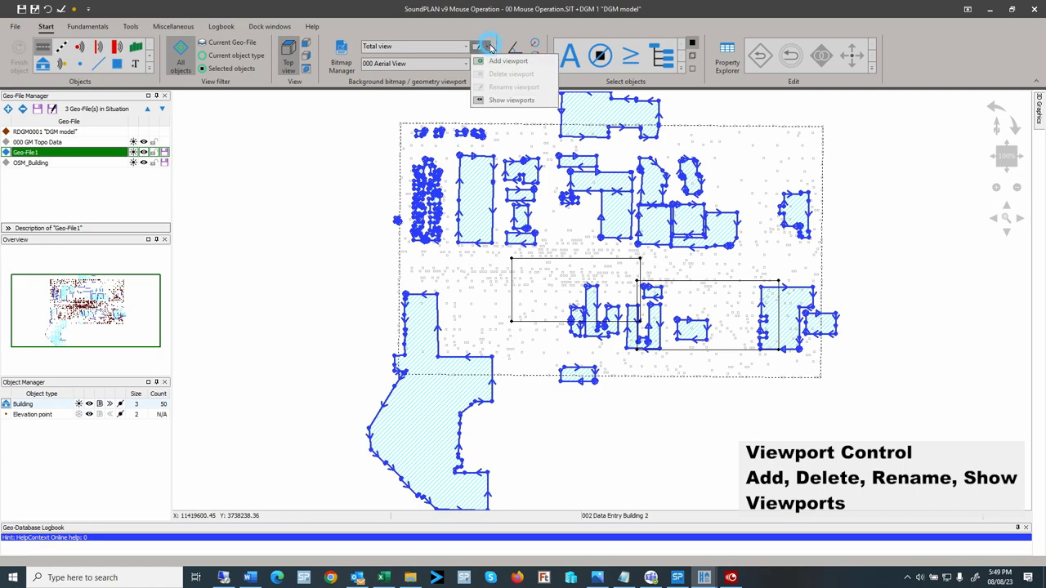
click(502, 101)
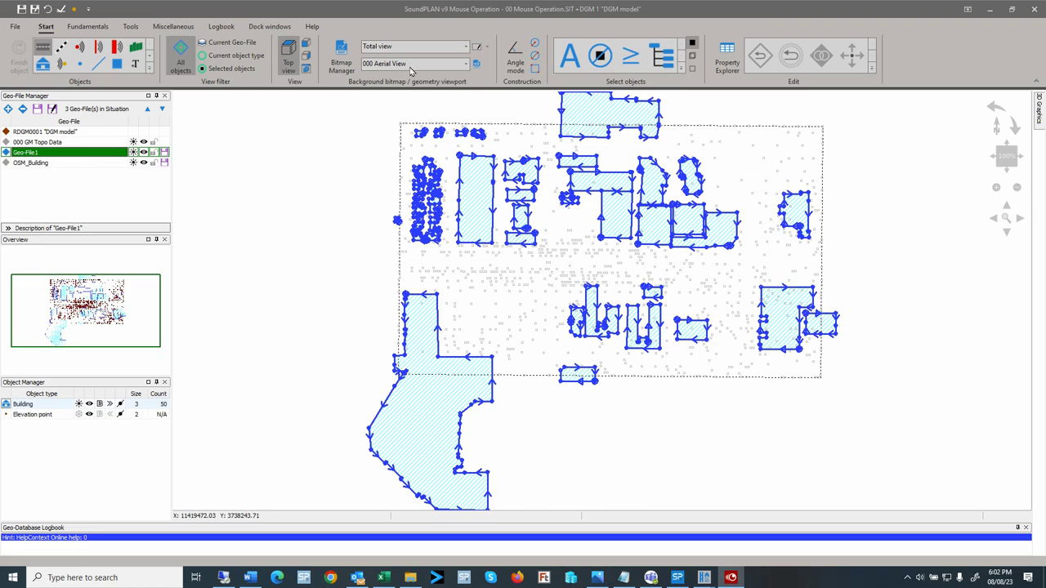
click(478, 68)
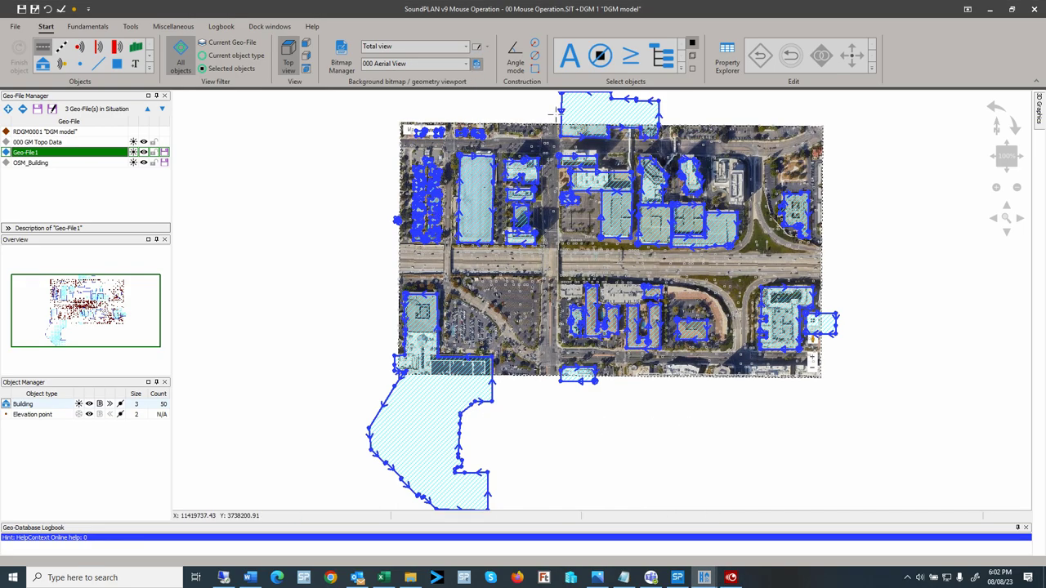
Step: Start a new road at the west end of the freeway's southern lanes and accept its default properties
scroll(490, 273, up, 1)
scroll(482, 272, up, 1)
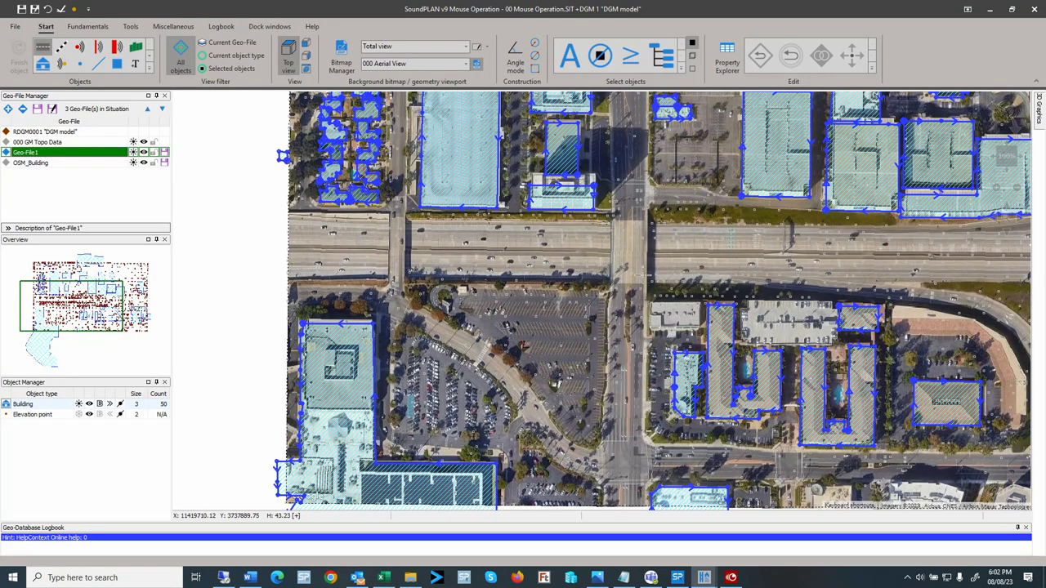
scroll(606, 280, up, 2)
drag(602, 278, 523, 223)
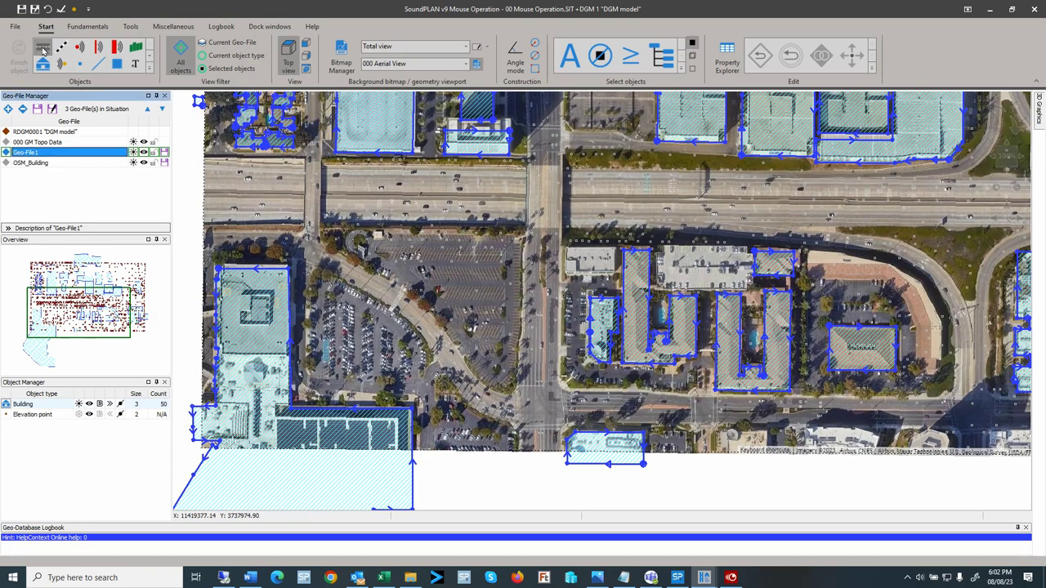
click(43, 49)
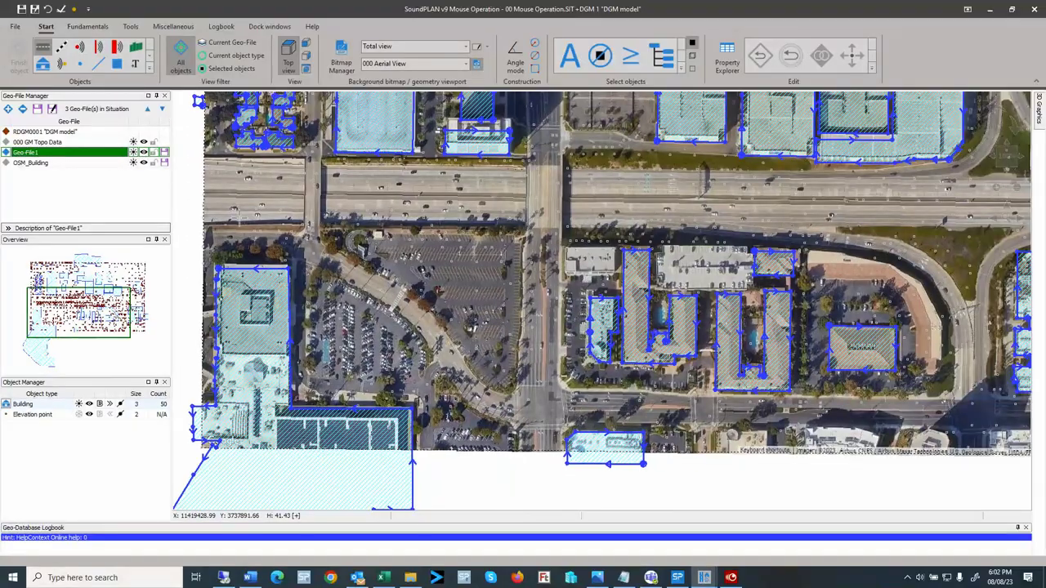
click(233, 214)
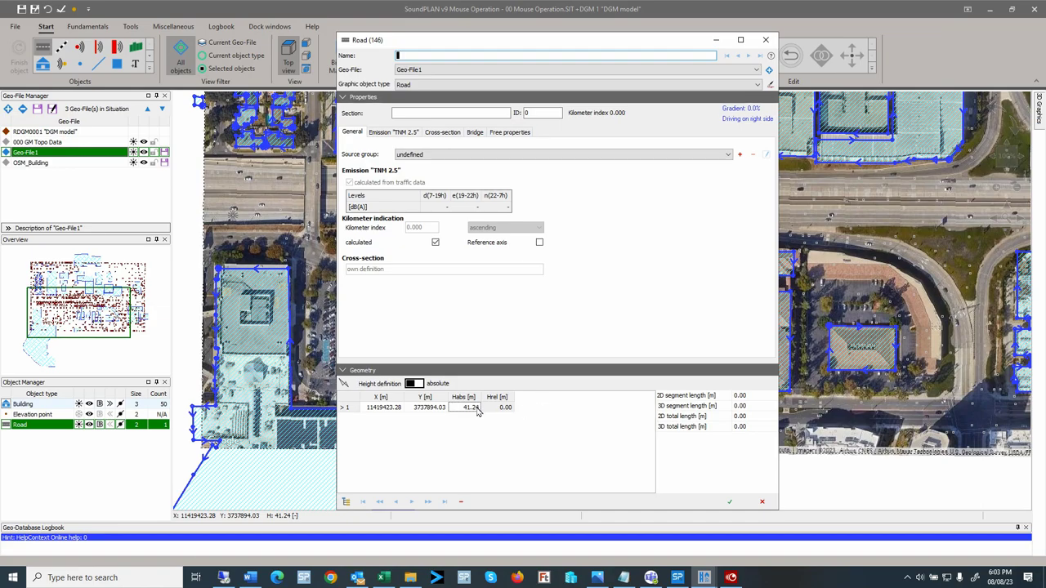
click(730, 503)
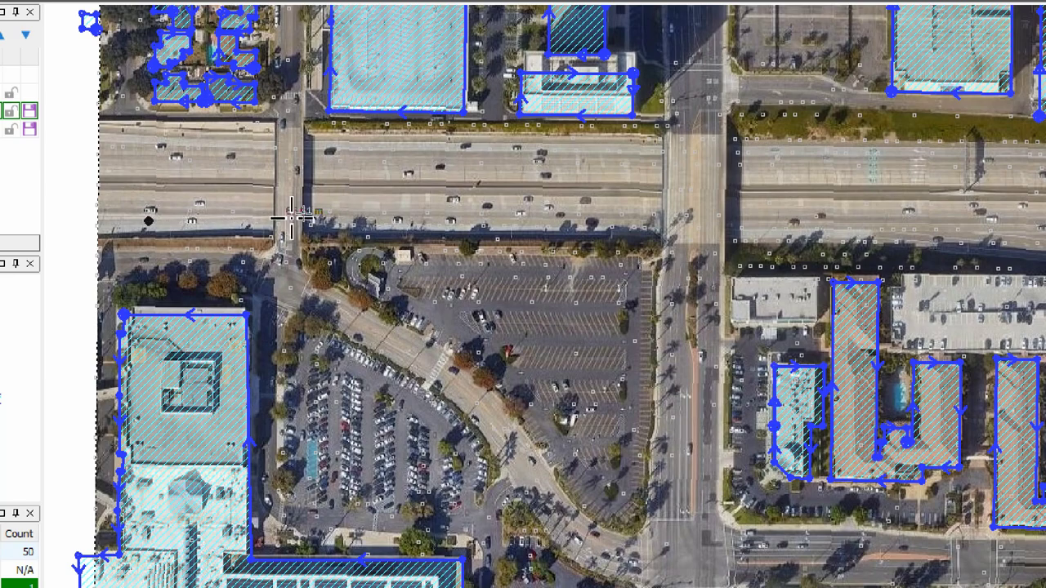
Step: Digitize three more road points eastward along the freeway's southern lanes, passing under the narrow west bridge
click(210, 219)
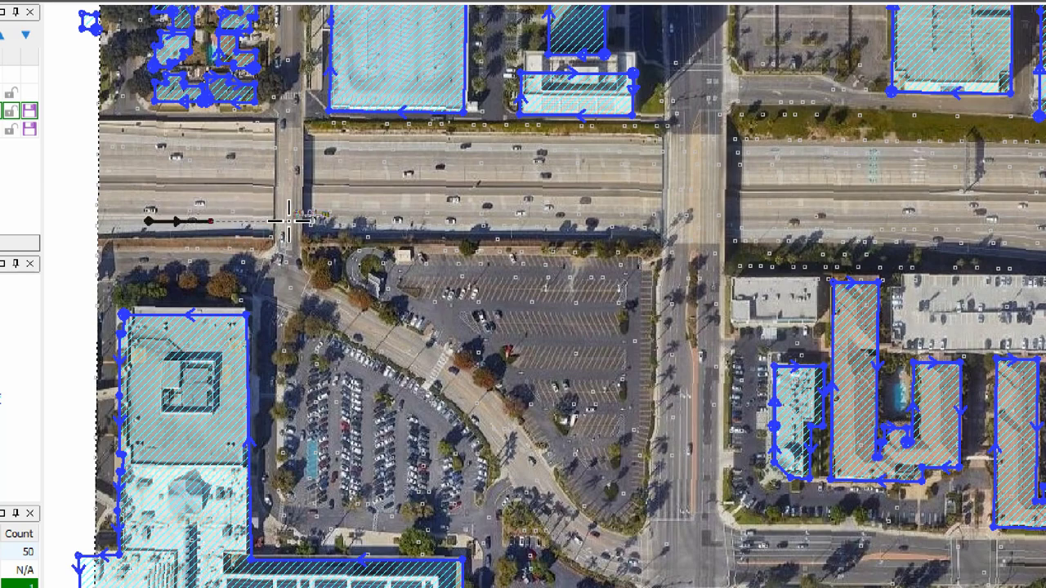
click(289, 219)
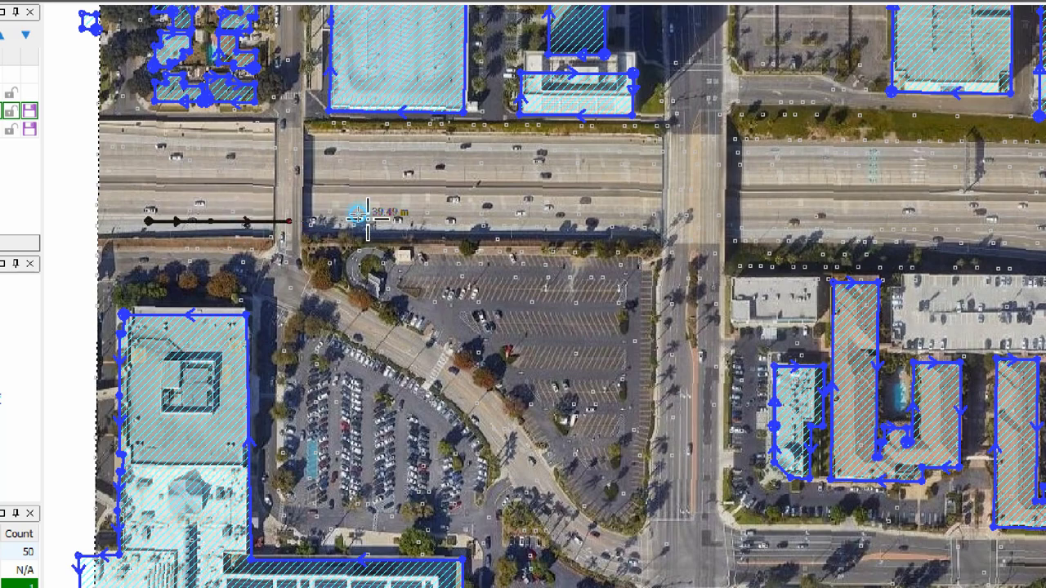
click(369, 219)
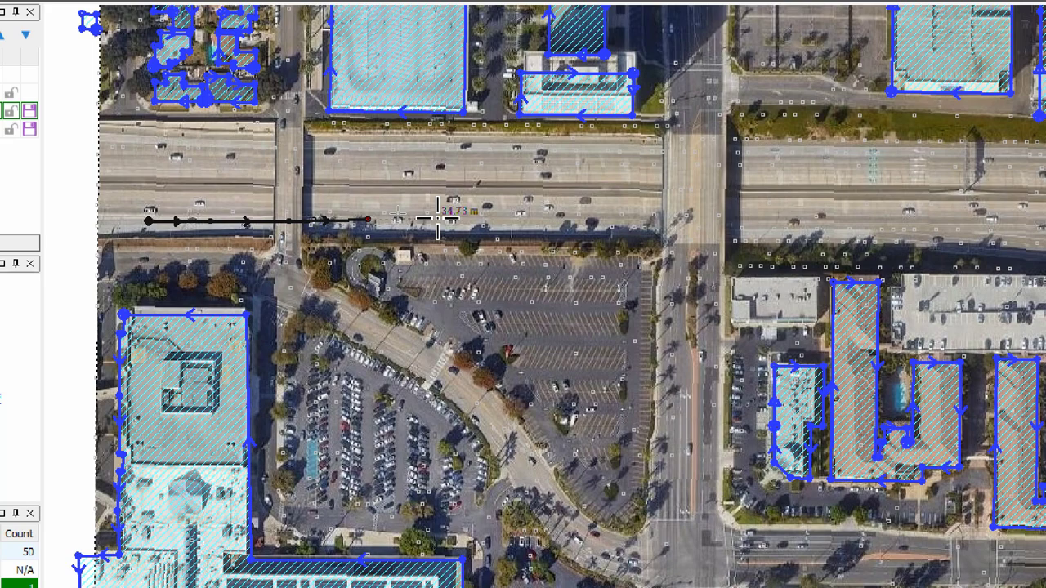
Step: Open the line construction tool for the next road segment and set its length to 30.48 m
key(Tab)
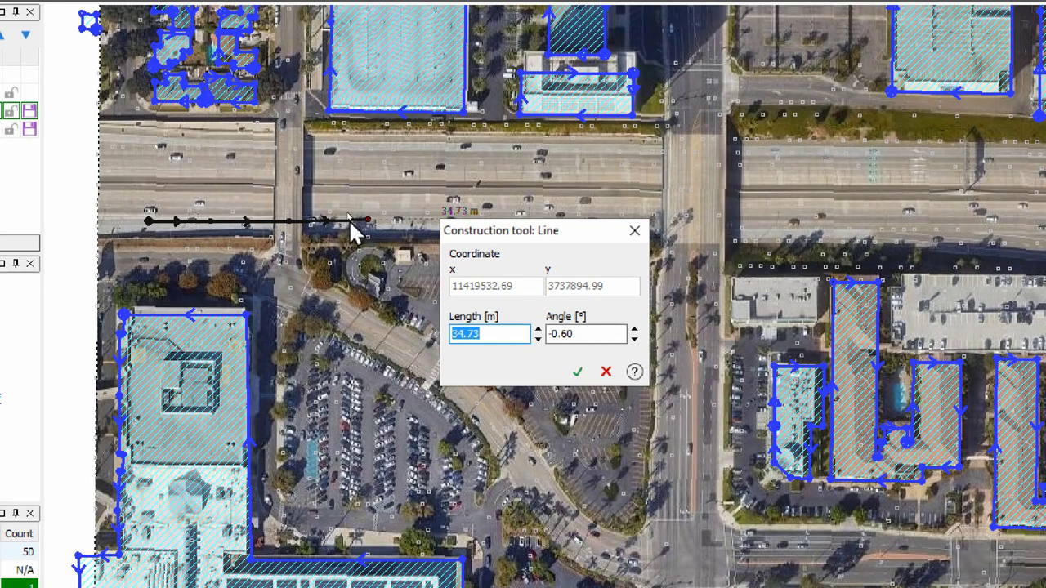
scroll(504, 334, down, 1)
scroll(506, 337, down, 20)
scroll(511, 335, down, 20)
scroll(511, 335, up, 1)
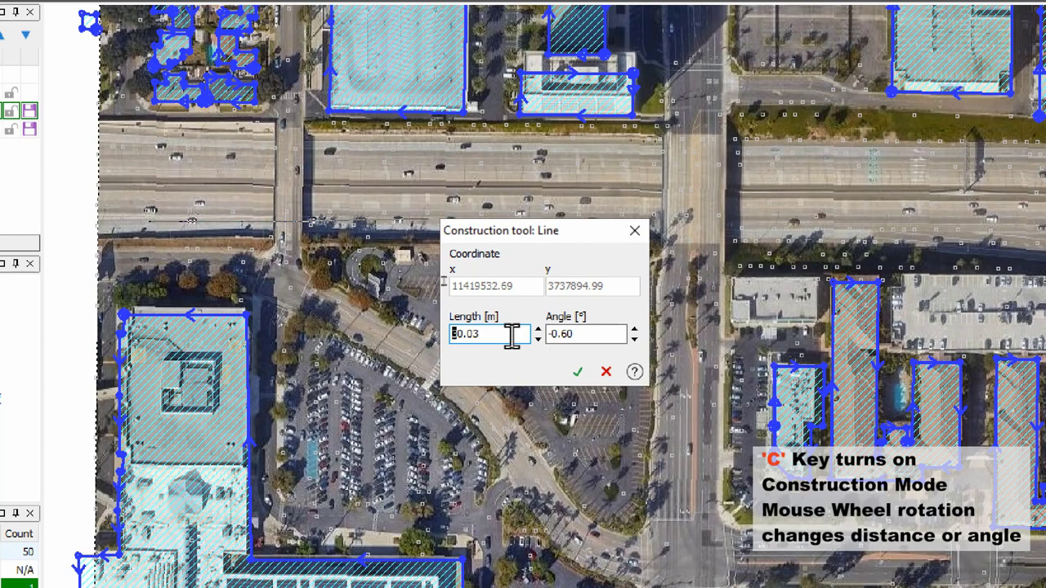
drag(481, 335, 451, 336)
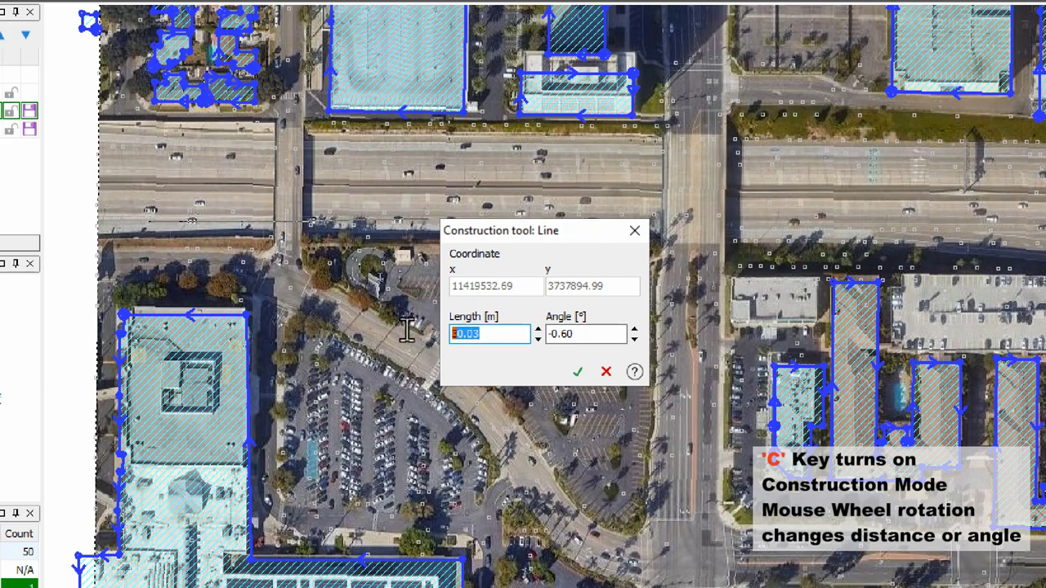
text(30)
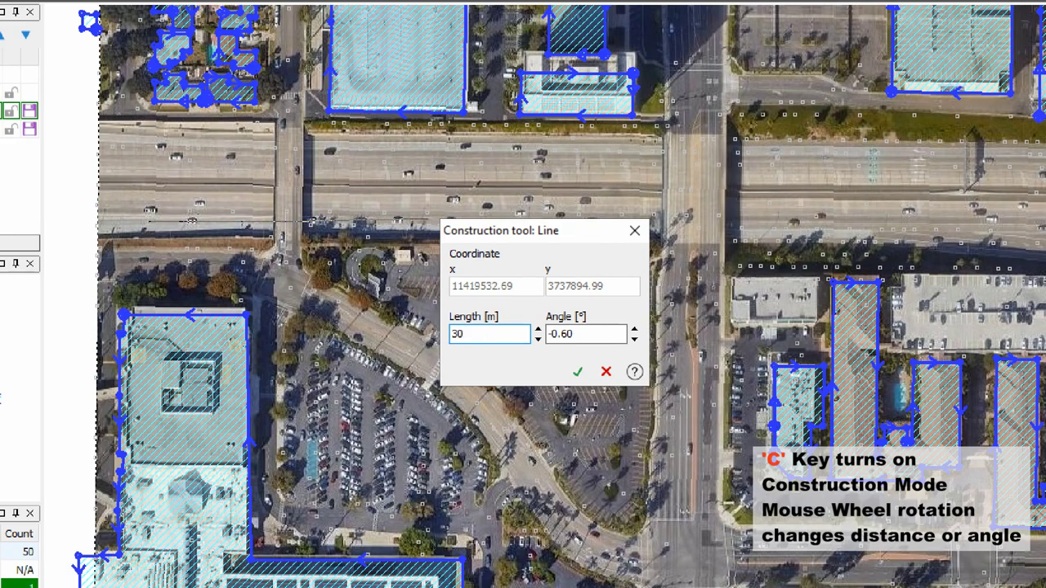
text(.48)
Step: Set the constructed segment's angle to 0° and add it to the road
drag(591, 243, 744, 196)
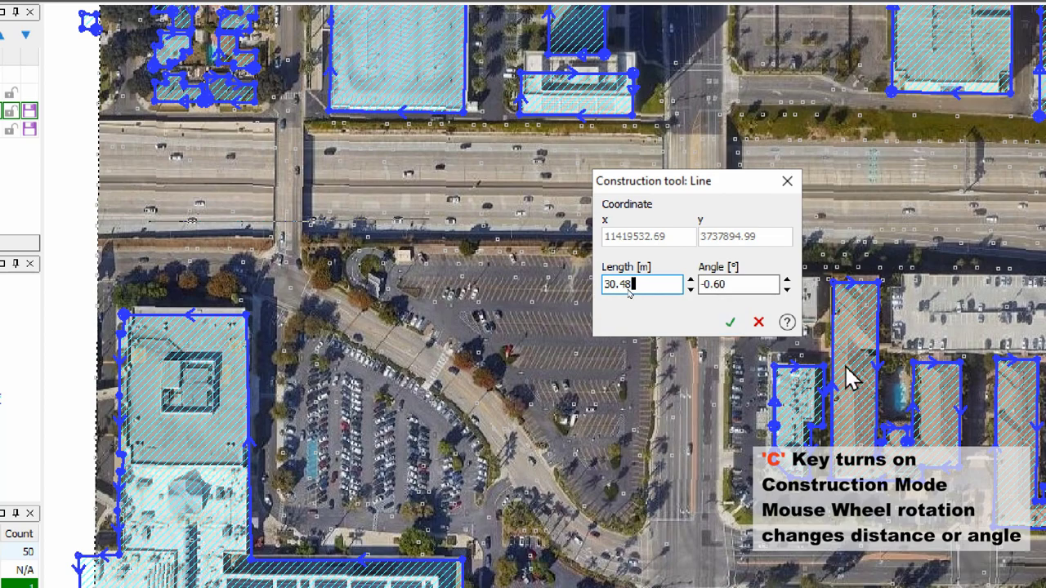
click(787, 281)
click(787, 280)
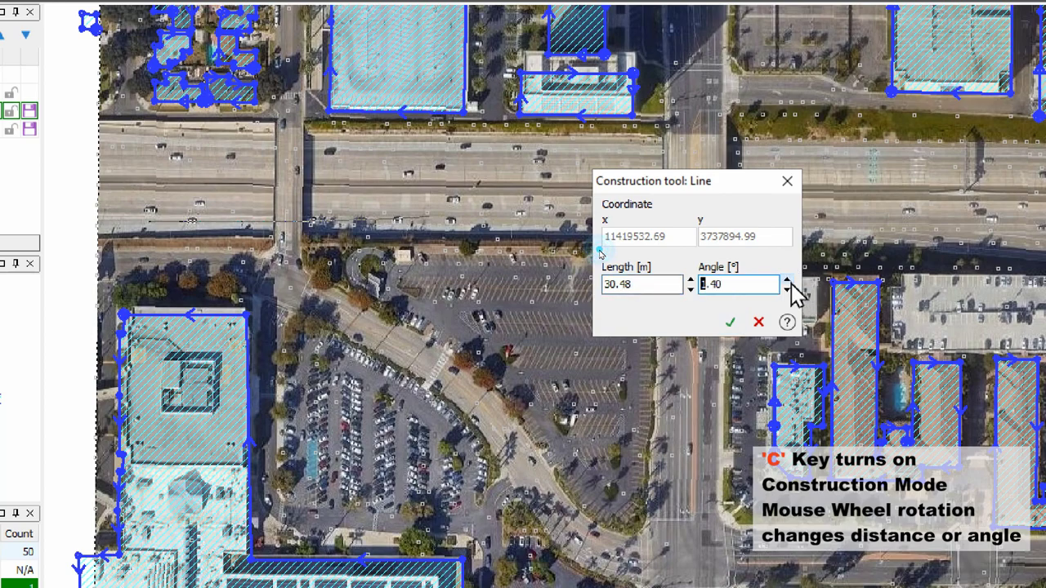
scroll(750, 284, up, 1)
text(0)
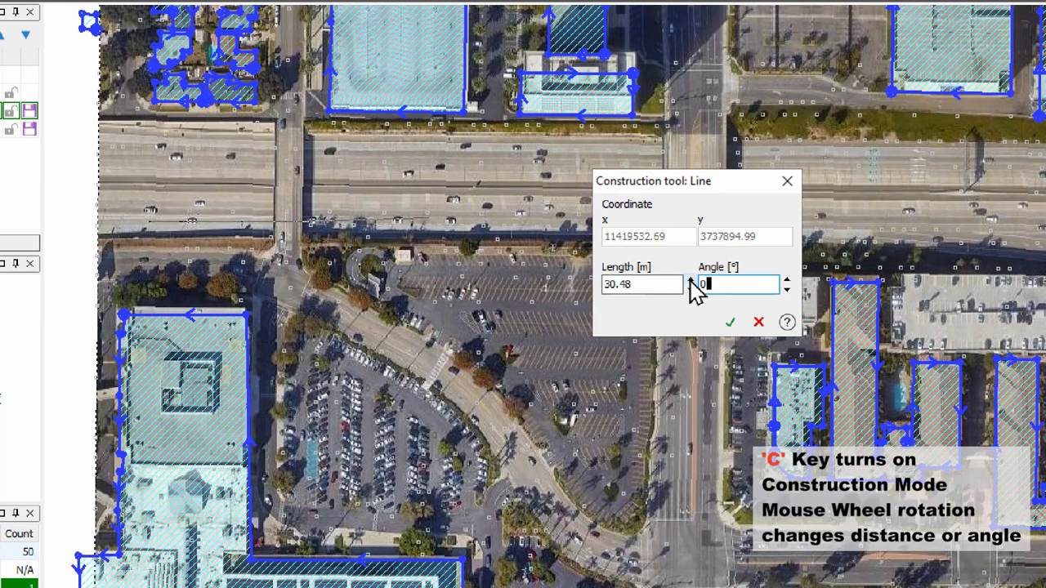
click(730, 325)
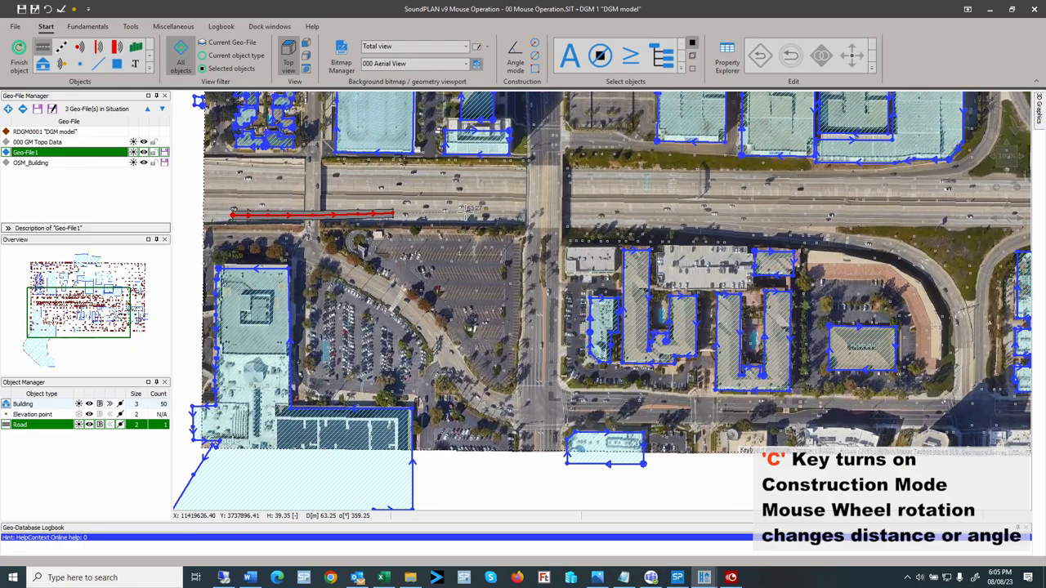
Step: Construct the following road segment with a length of 60.969 m and an angle of 0°
key(c)
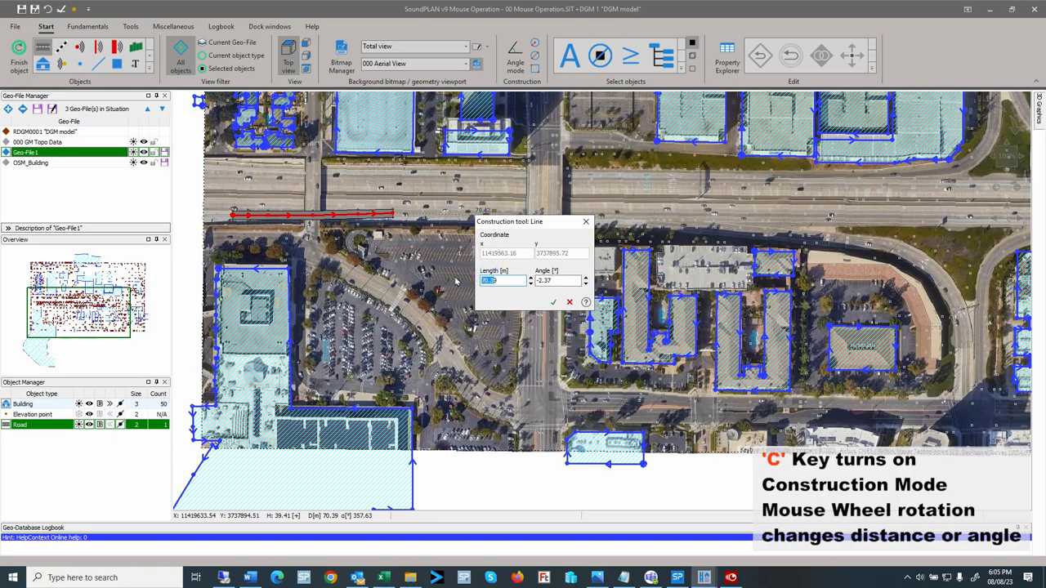
text(60.969)
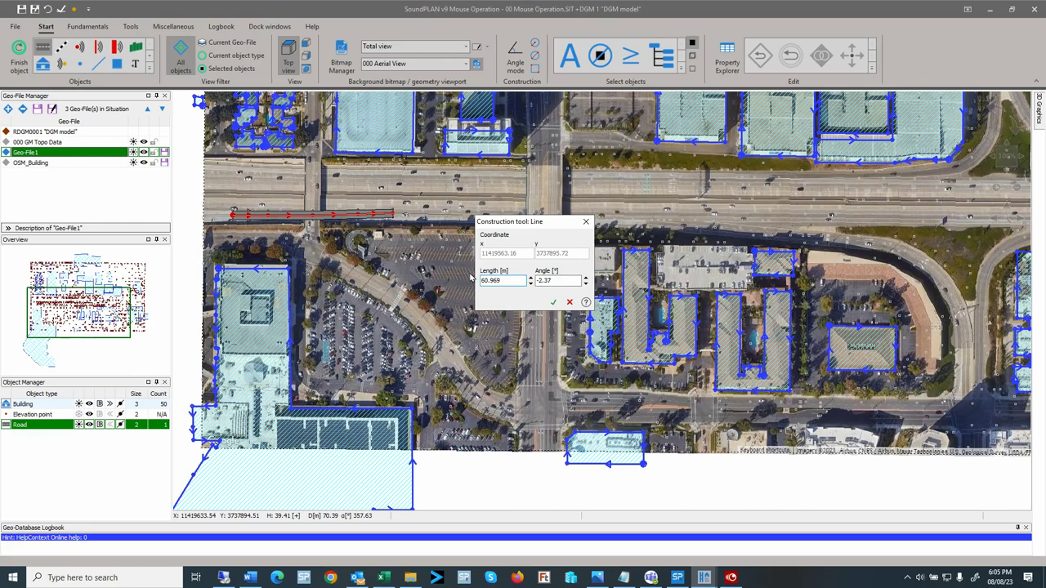
click(545, 280)
text(0)
click(552, 301)
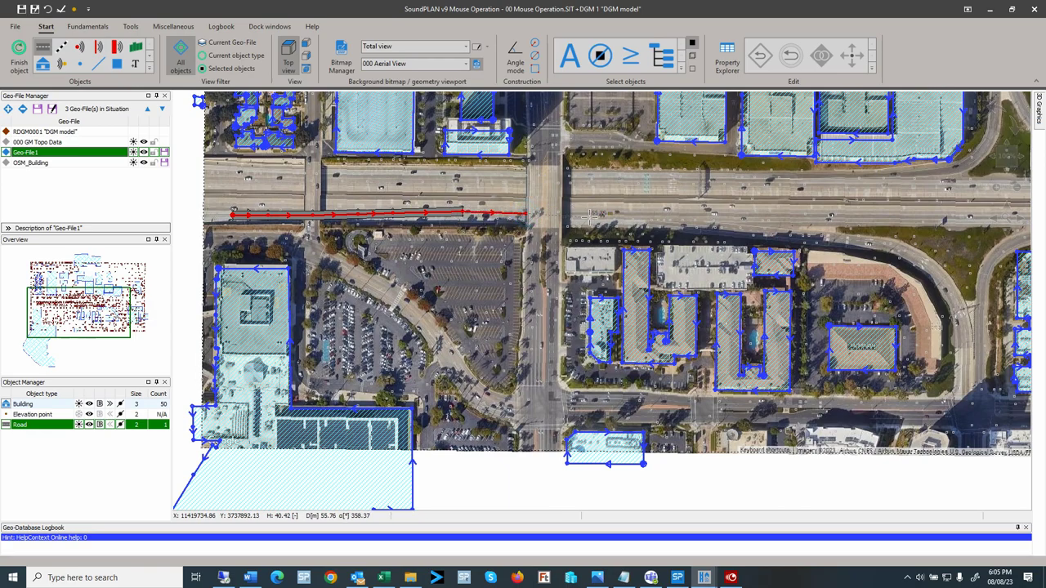
Step: Continue the road east of the wide bridge with further points along the freeway's southern edge to the start of the curved ramp
click(634, 218)
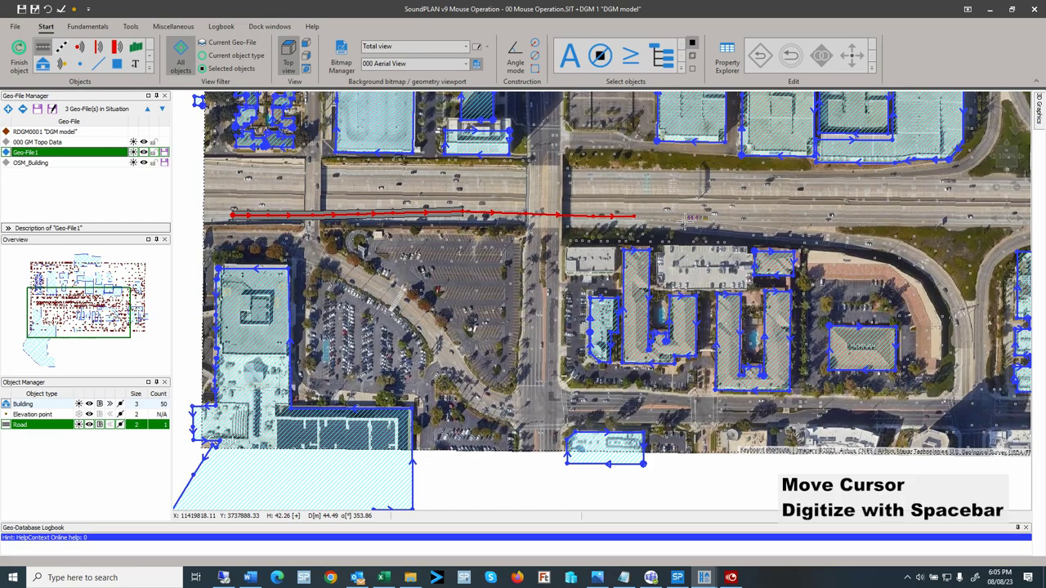
key(space)
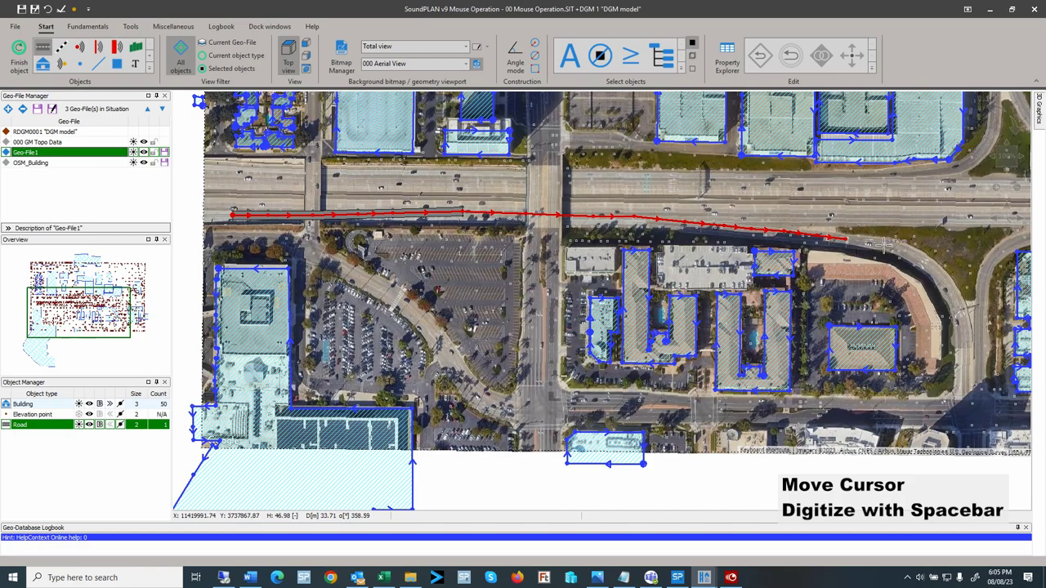
key(space)
key(space)
key(space)
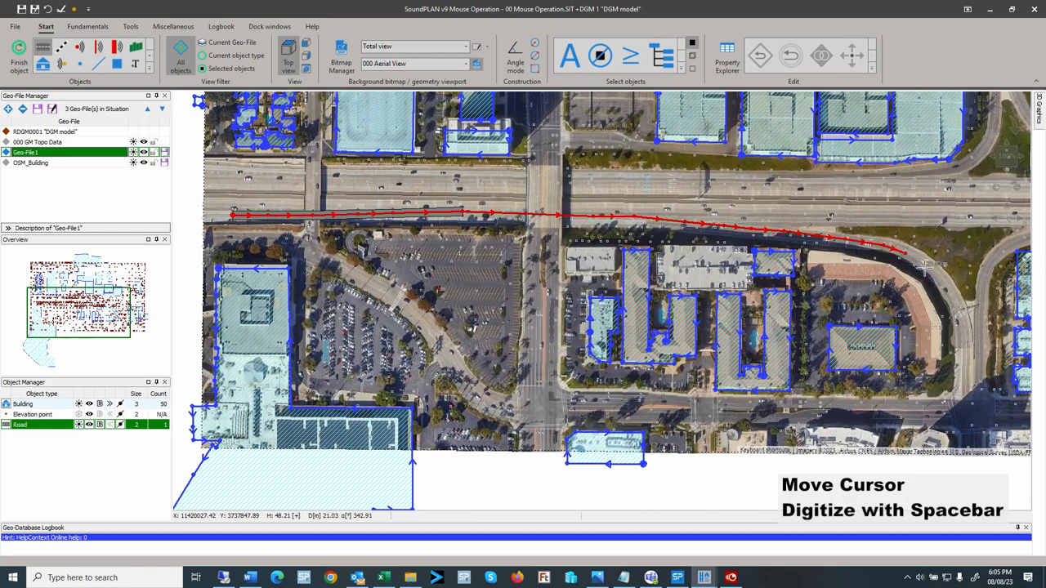
Step: Digitize the road points around the ramp's curve and south to the street intersection, and finish the road object
key(space)
key(space)
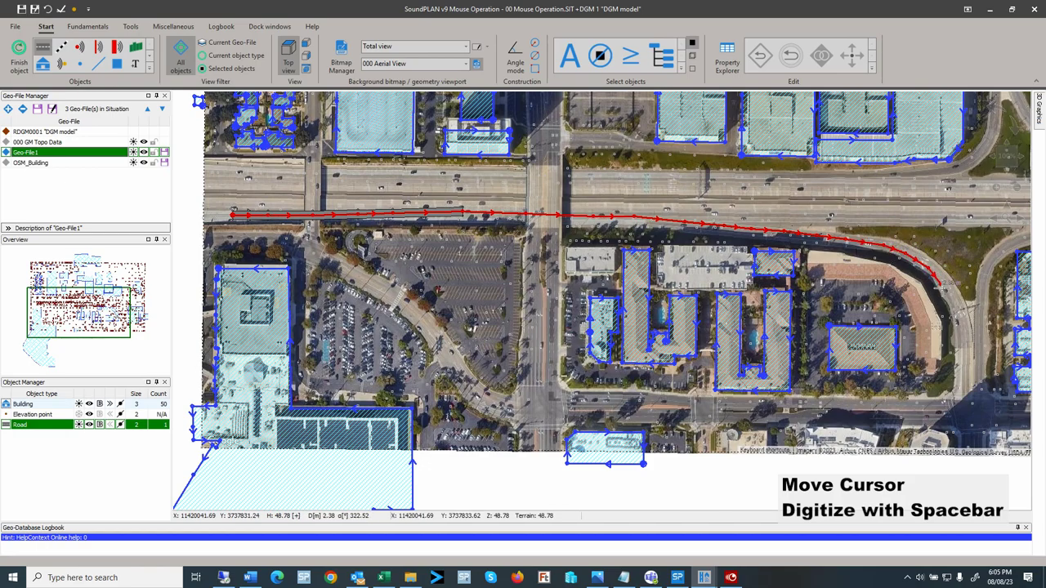
key(space)
key(space)
key(space)
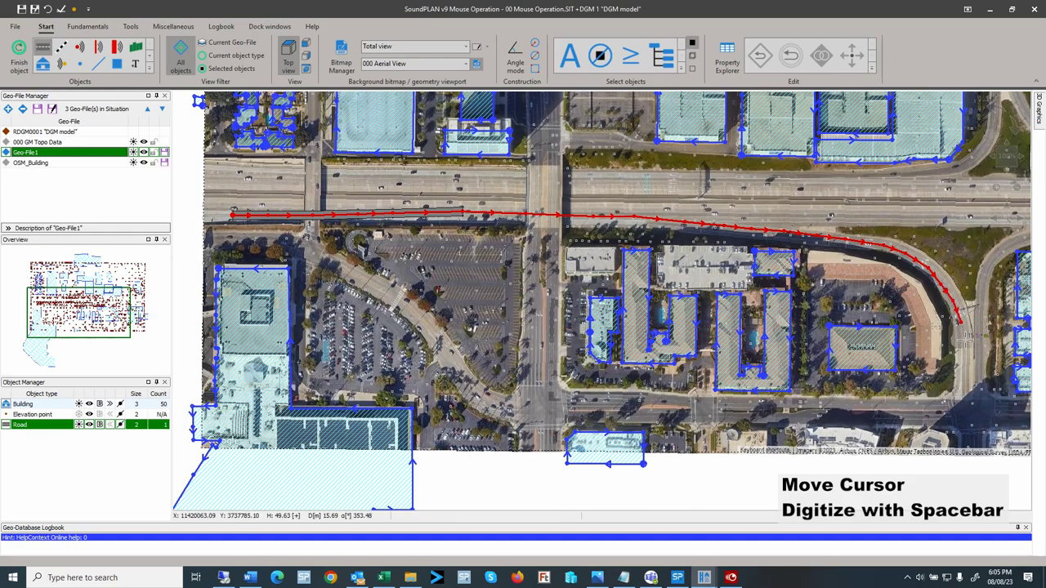
key(space)
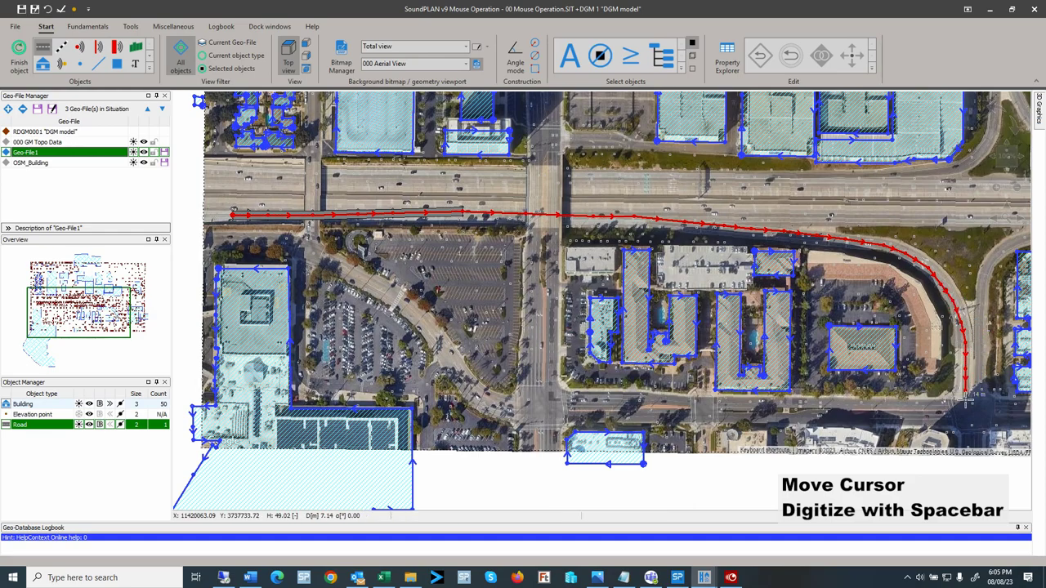
key(space)
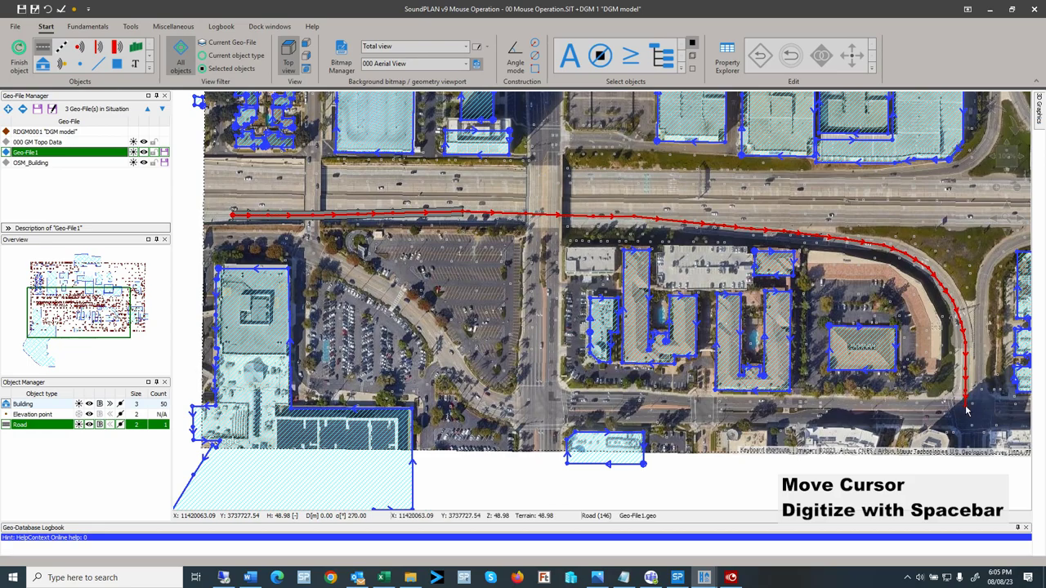
click(18, 50)
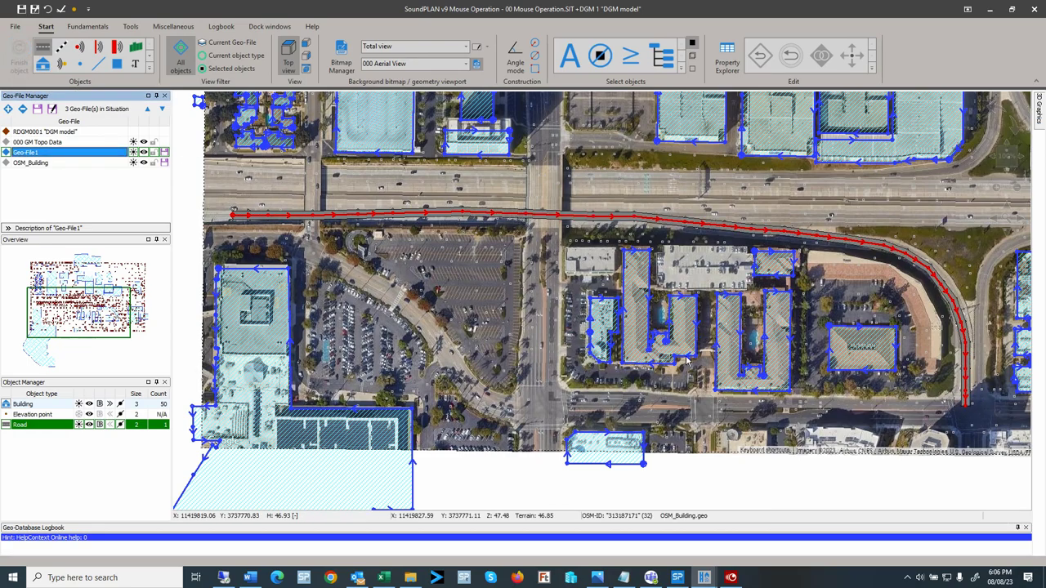
Step: Switch the geometry viewport to 001 Data Entry Building 1
click(412, 63)
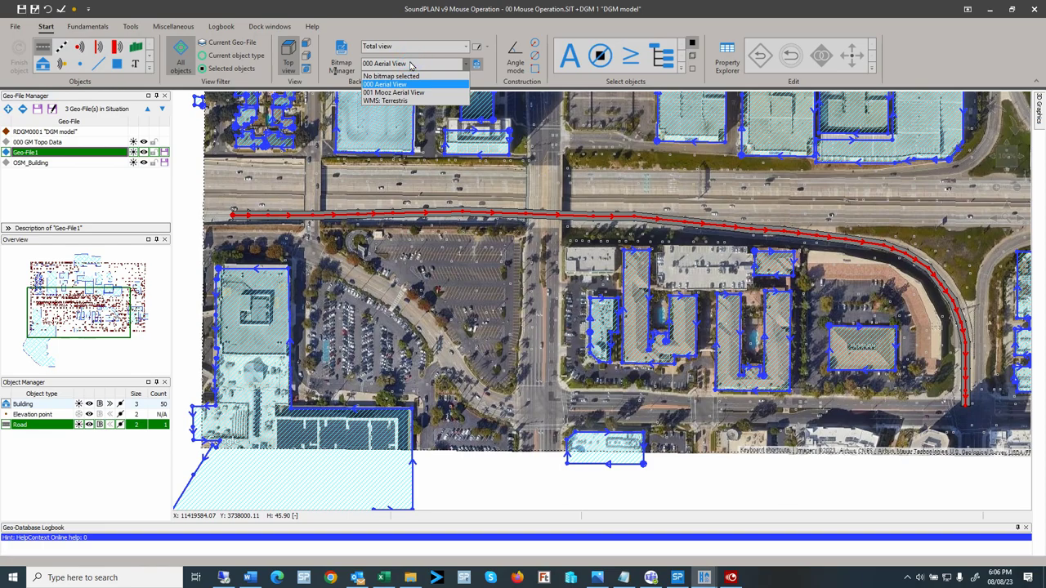
click(405, 46)
click(405, 46)
click(406, 47)
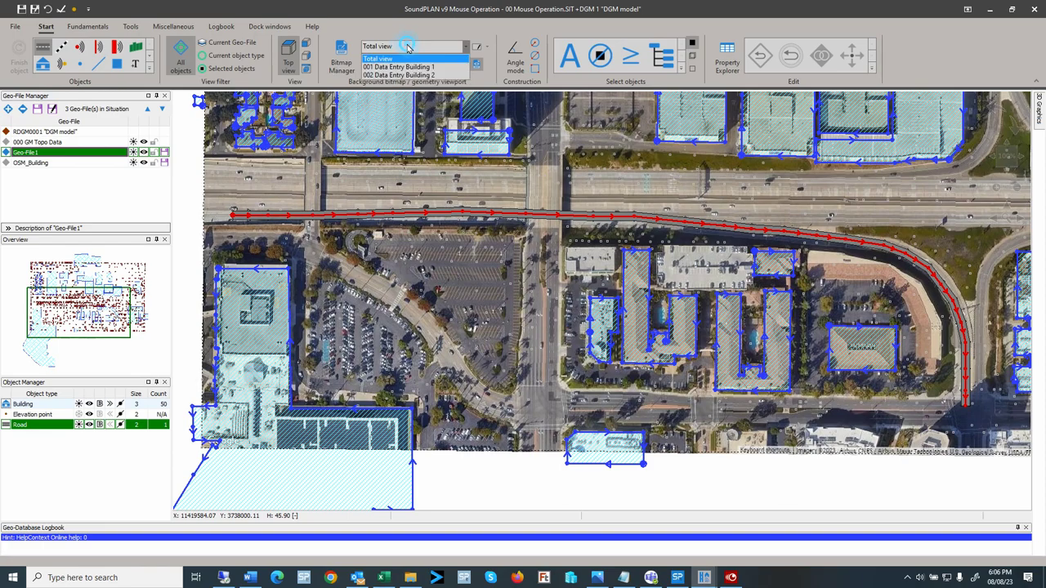
click(416, 68)
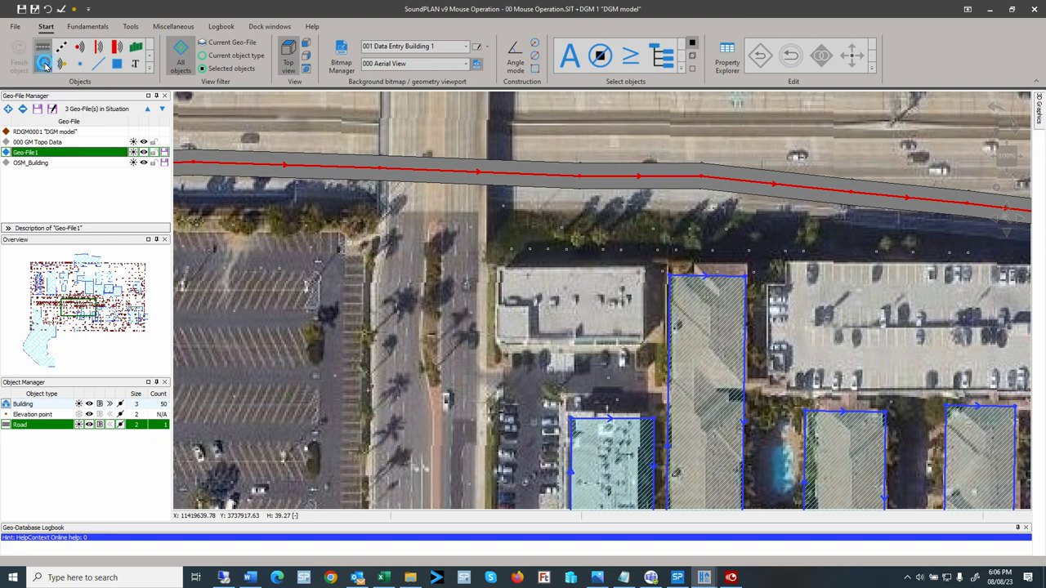
Step: Start a new building at the southwest corner of the white-roofed block beside the street and set its building height to 20 m
click(44, 63)
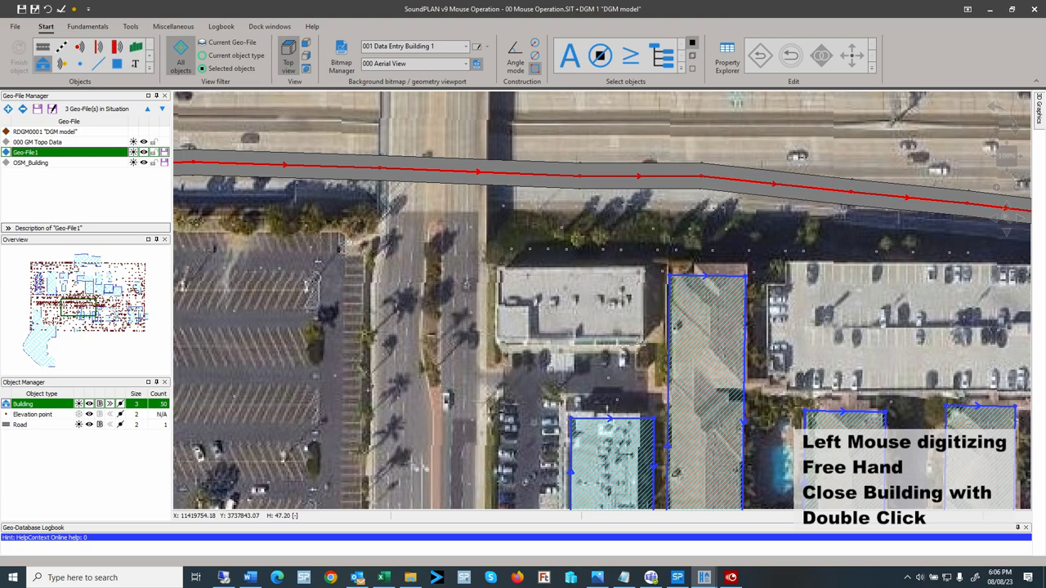
double_click(496, 343)
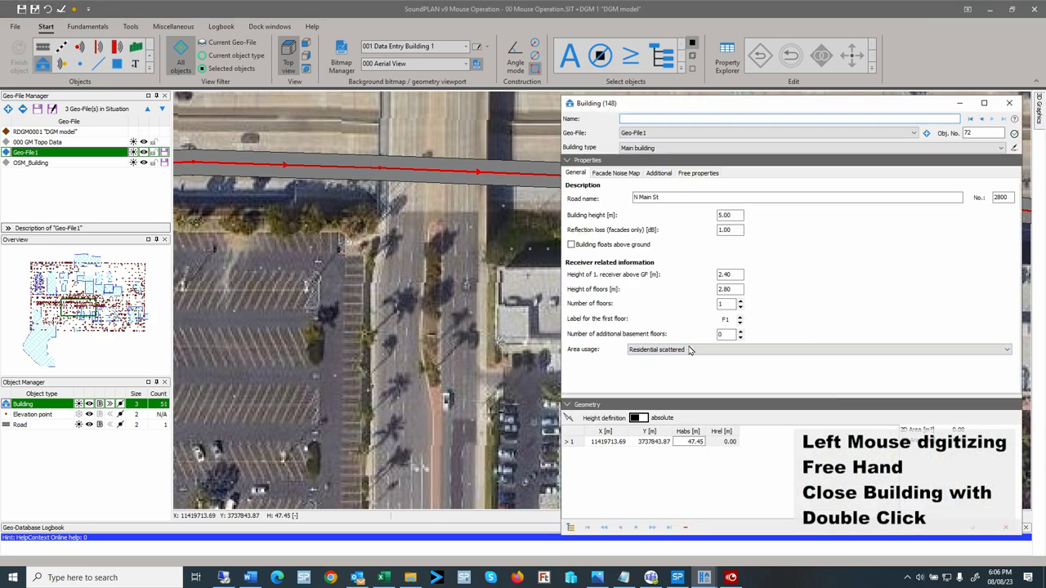
double_click(727, 215)
text(20)
click(973, 530)
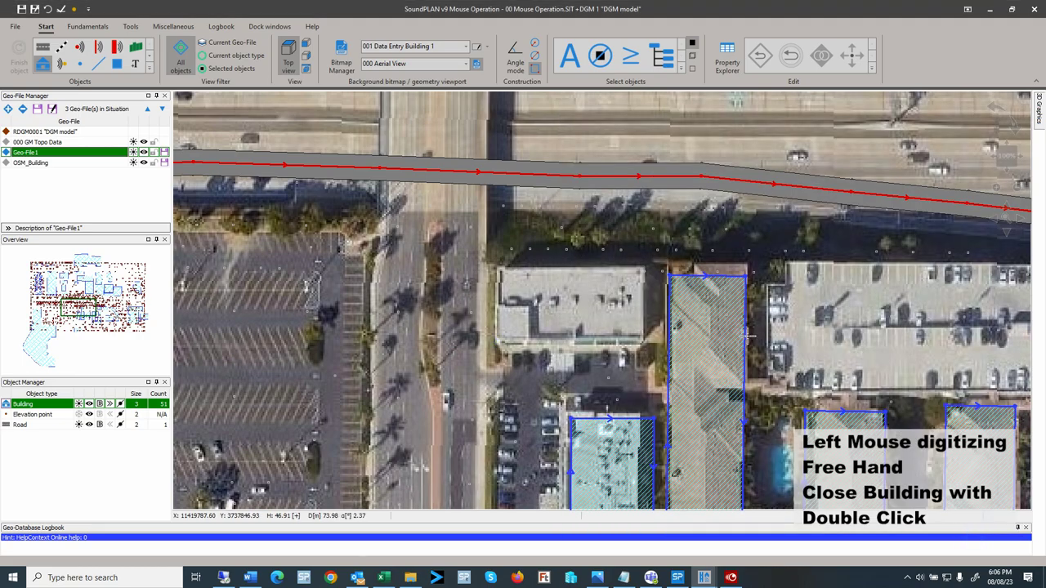
Step: Digitize the remaining three corners freehand to close the building, and move it onto the parking lot west of the street
click(643, 342)
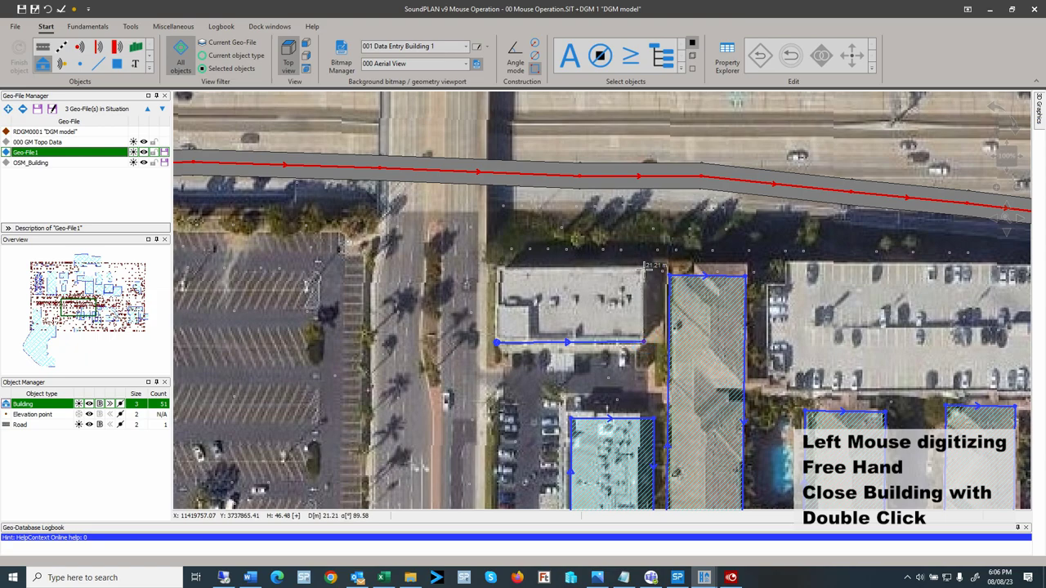
click(643, 268)
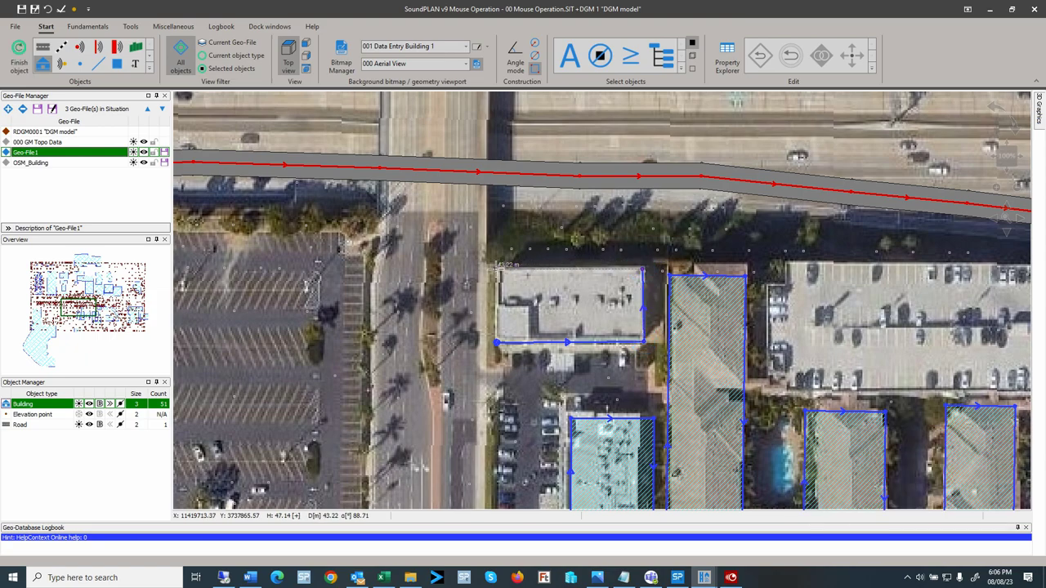
double_click(496, 265)
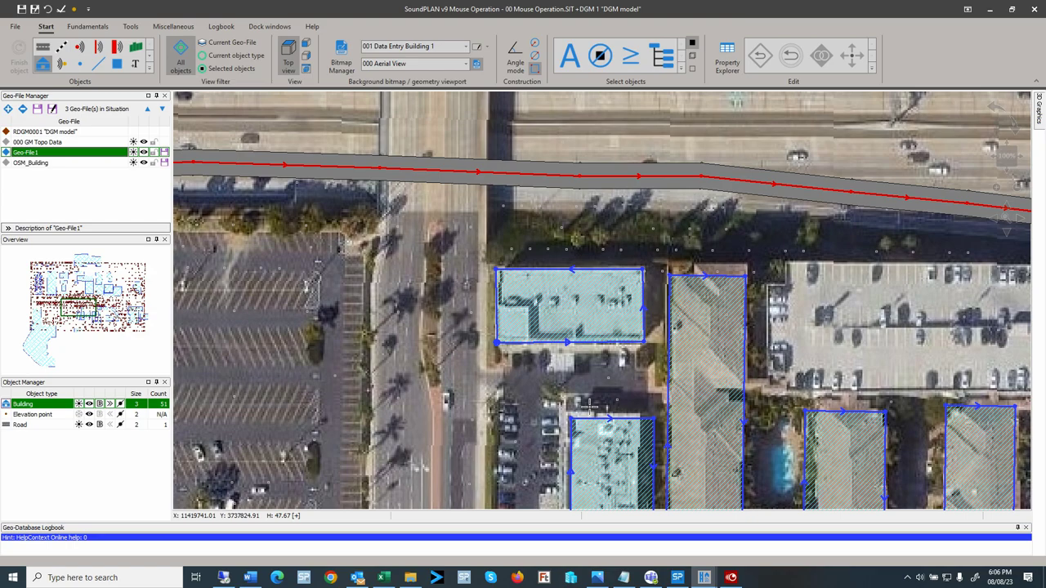
click(651, 361)
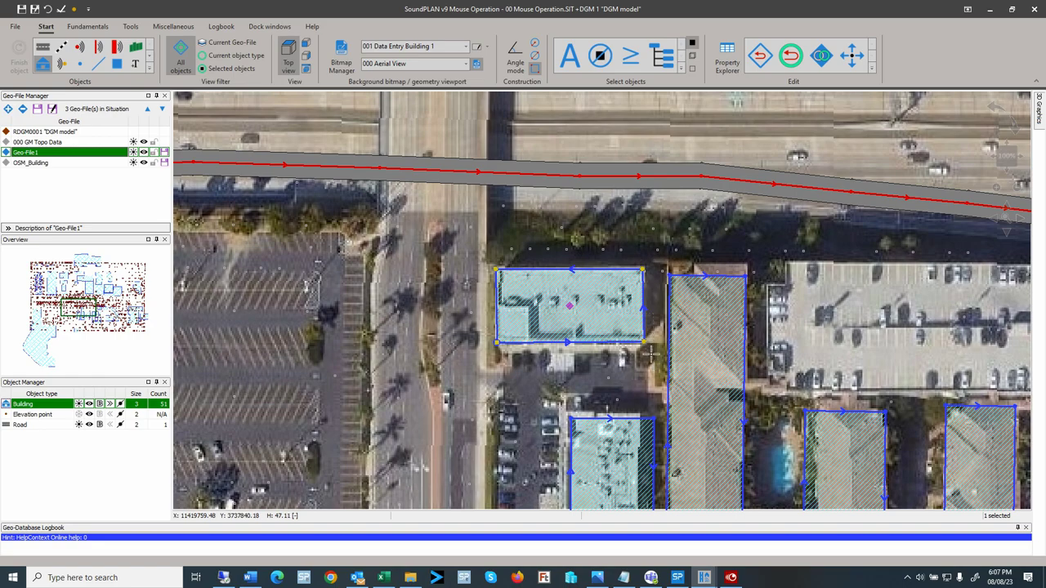
drag(572, 309, 253, 306)
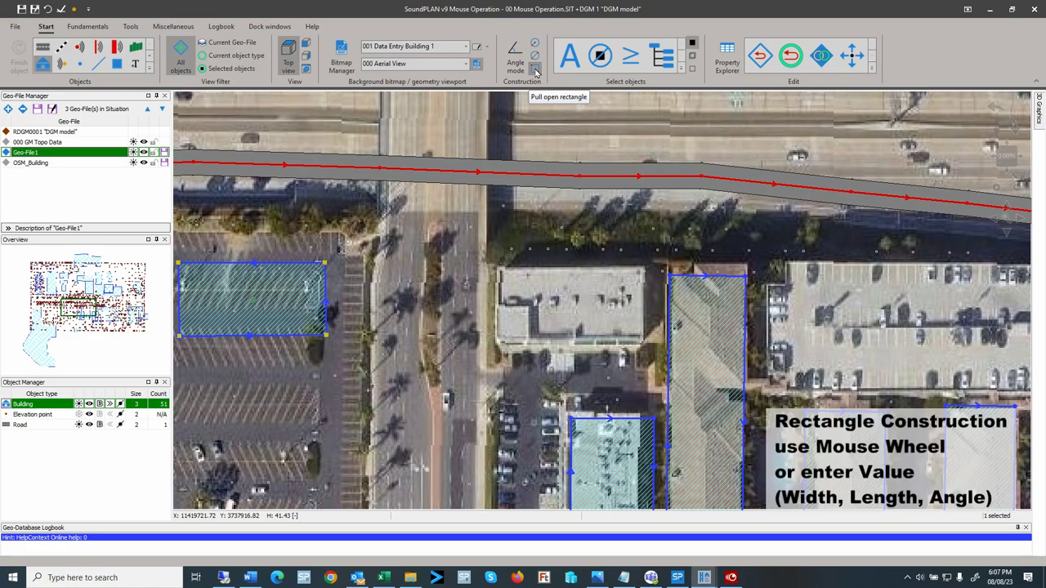
Step: Pull open a rectangular building over the white roof and adjust its size to dX 41.58 m and dY about 22.4 m
click(535, 73)
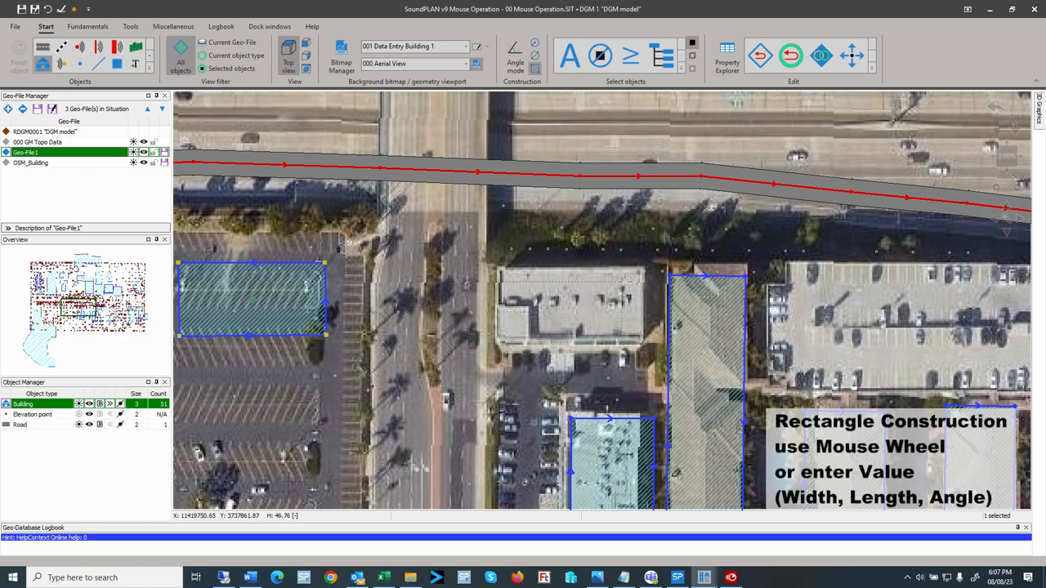
click(646, 268)
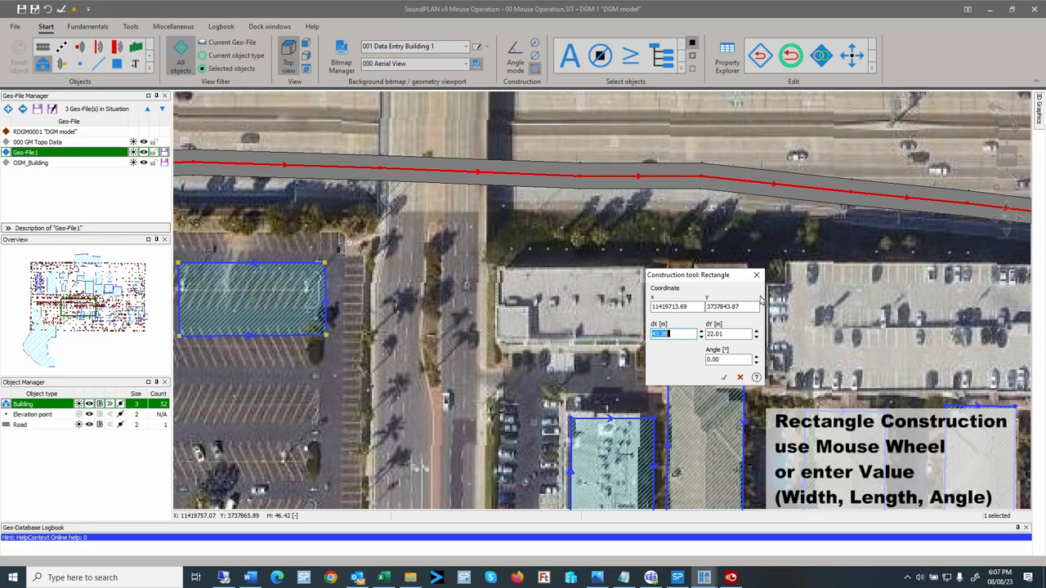
scroll(684, 333, down, 3)
scroll(684, 332, down, 10)
click(735, 334)
scroll(742, 334, up, 6)
scroll(741, 334, down, 3)
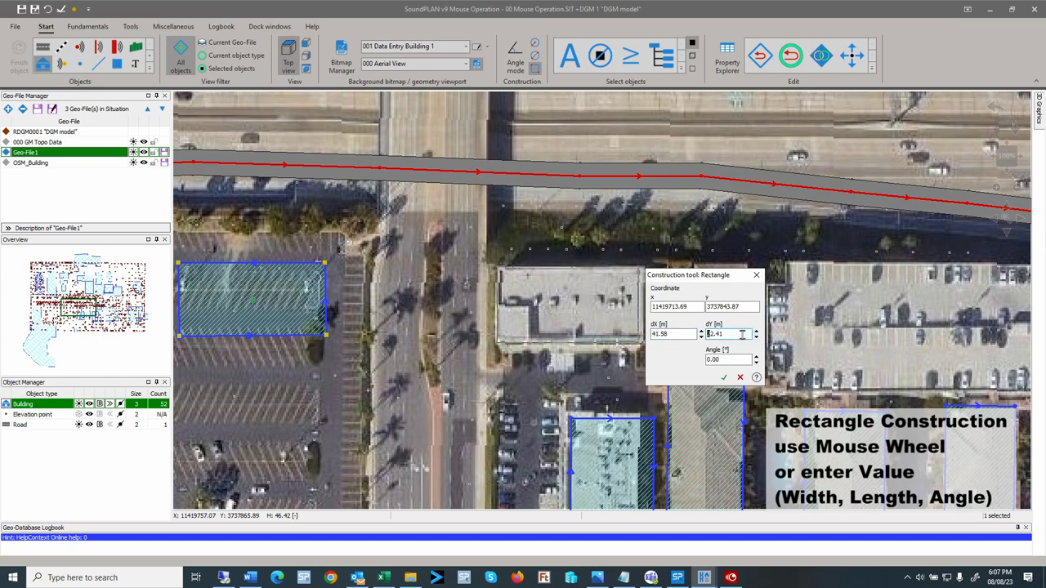
Step: Confirm the rectangle at a 0° angle with its building properties, and move it onto the parking lot south of the first moved building
click(732, 359)
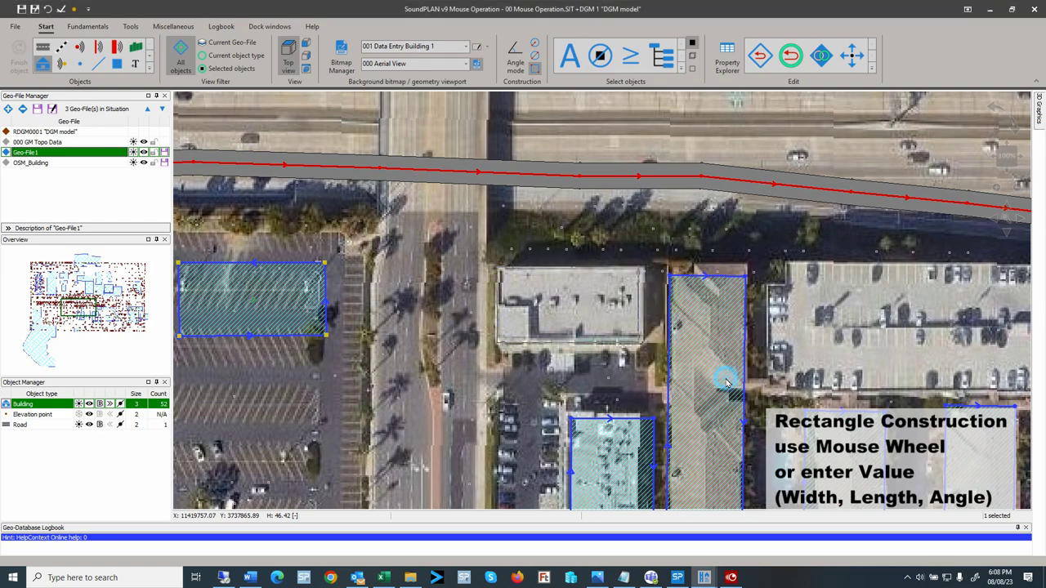
click(723, 377)
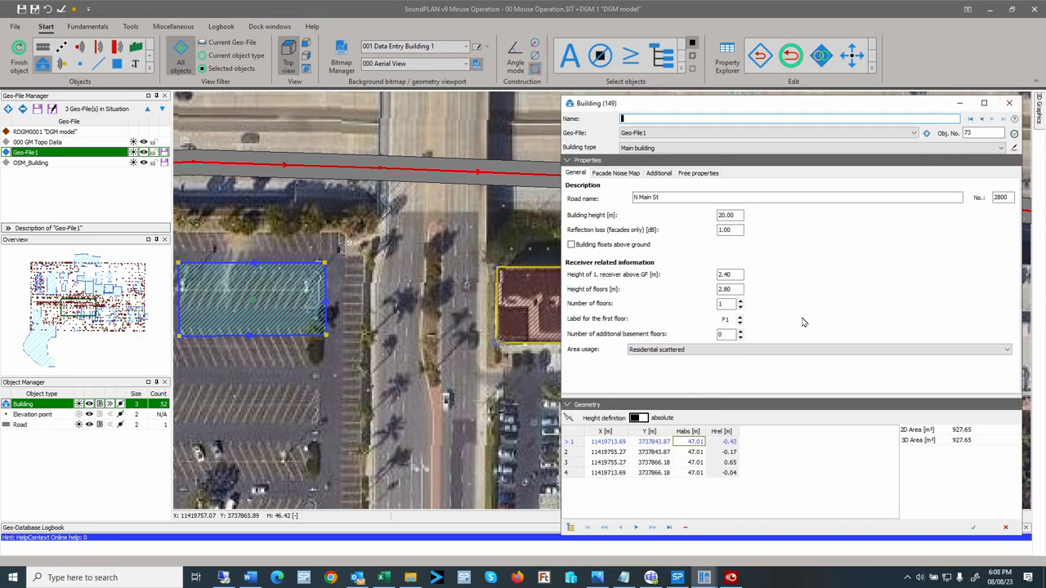
click(972, 527)
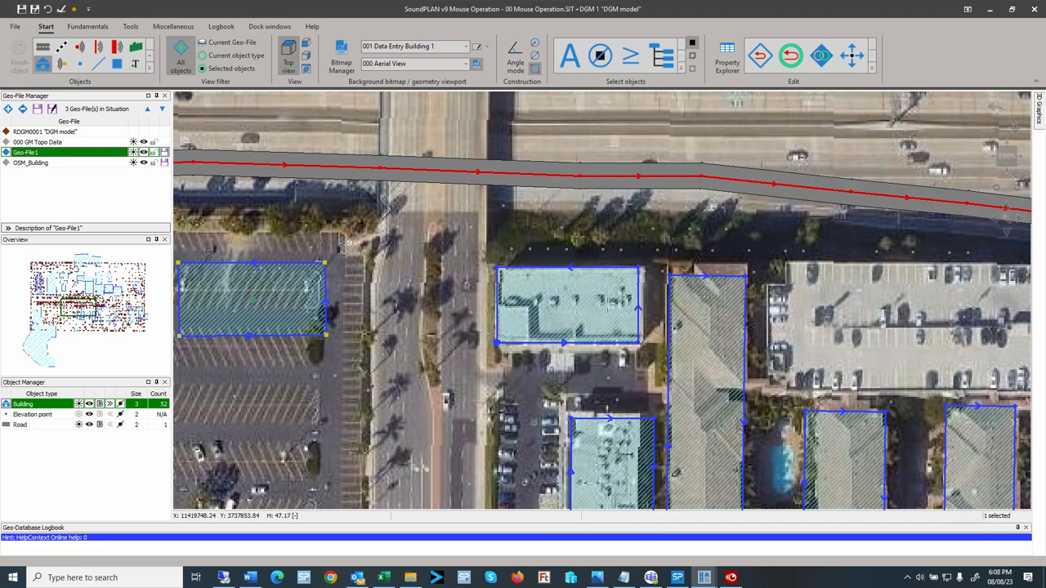
click(569, 307)
click(277, 399)
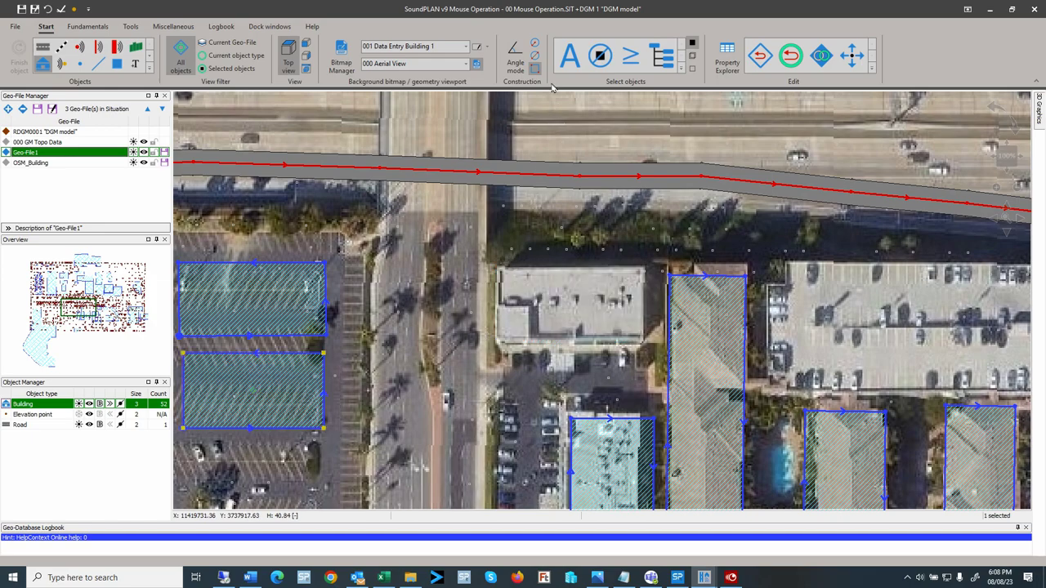
Step: Turn on Angle mode, start another building at the white roof's southwest corner, and accept its properties
click(516, 57)
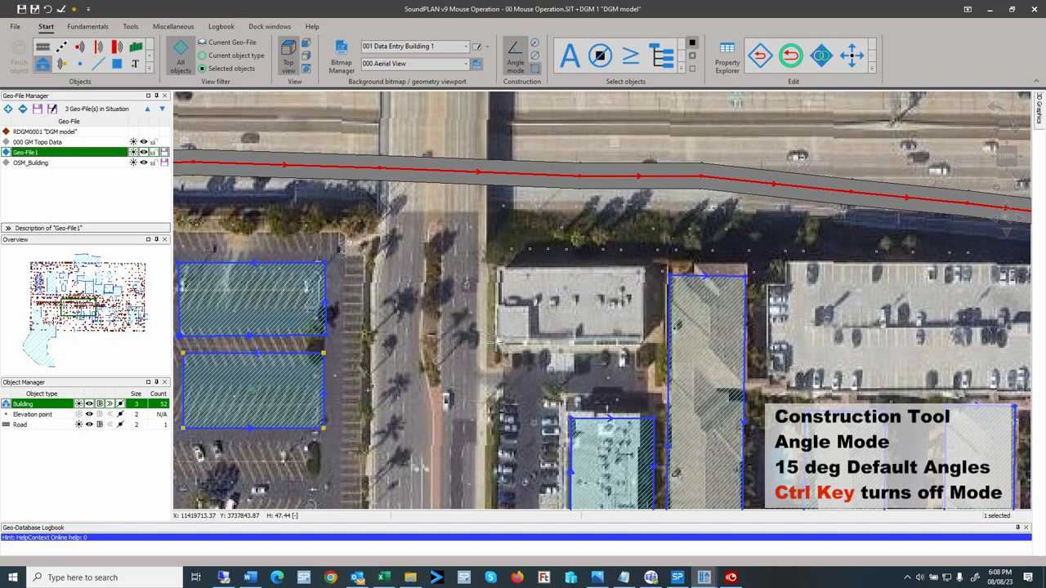
click(495, 344)
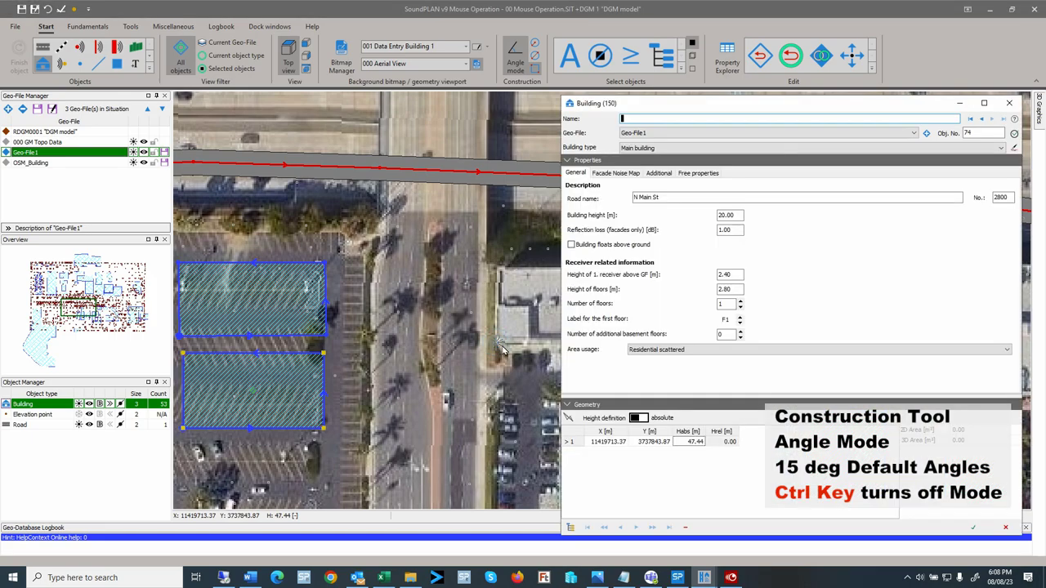
click(969, 527)
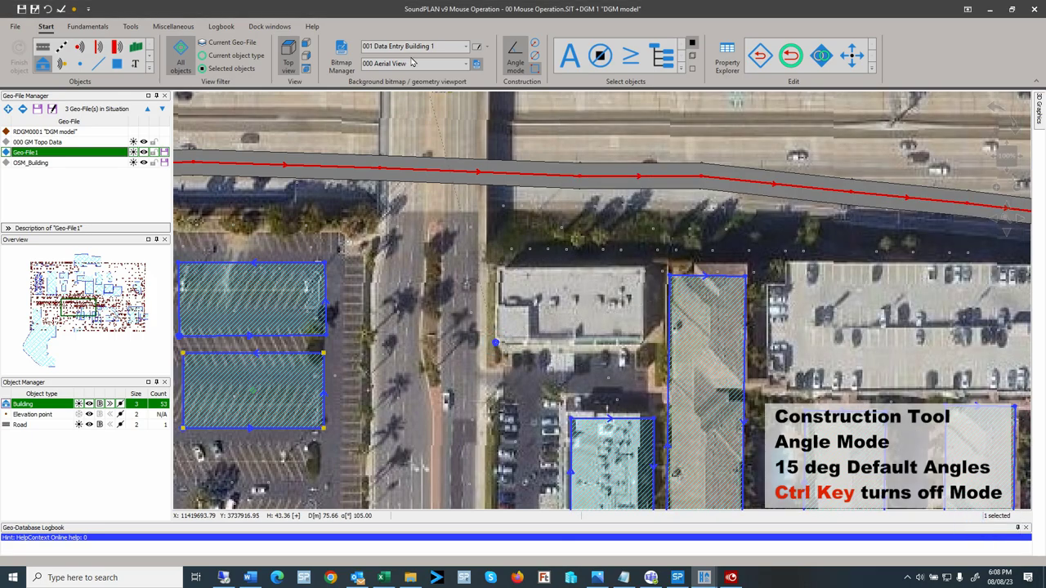
Step: Hide and restore the aerial bitmap, and digitize the remaining corners of the white roof to close the building
click(478, 65)
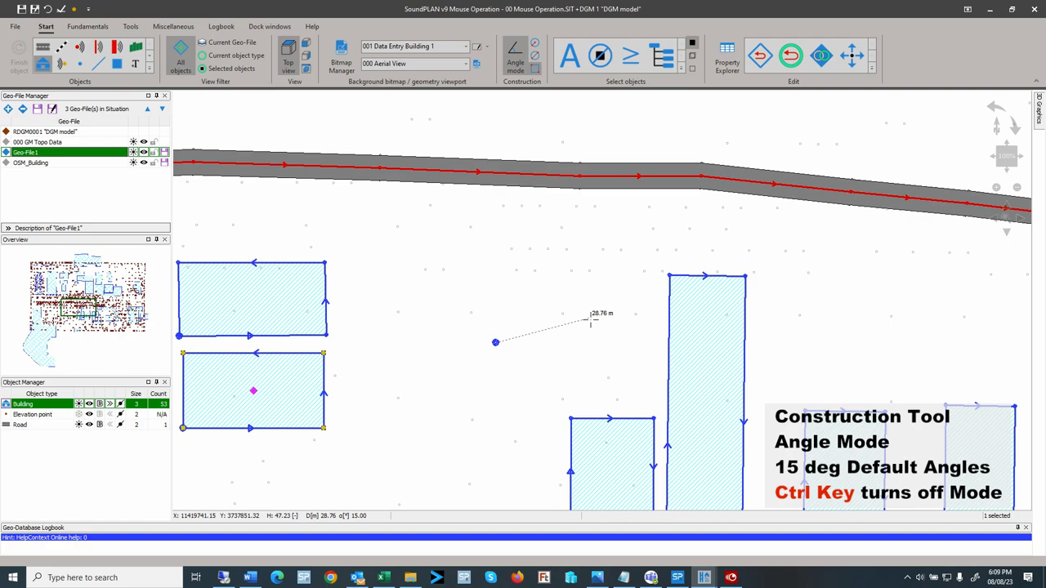
click(477, 64)
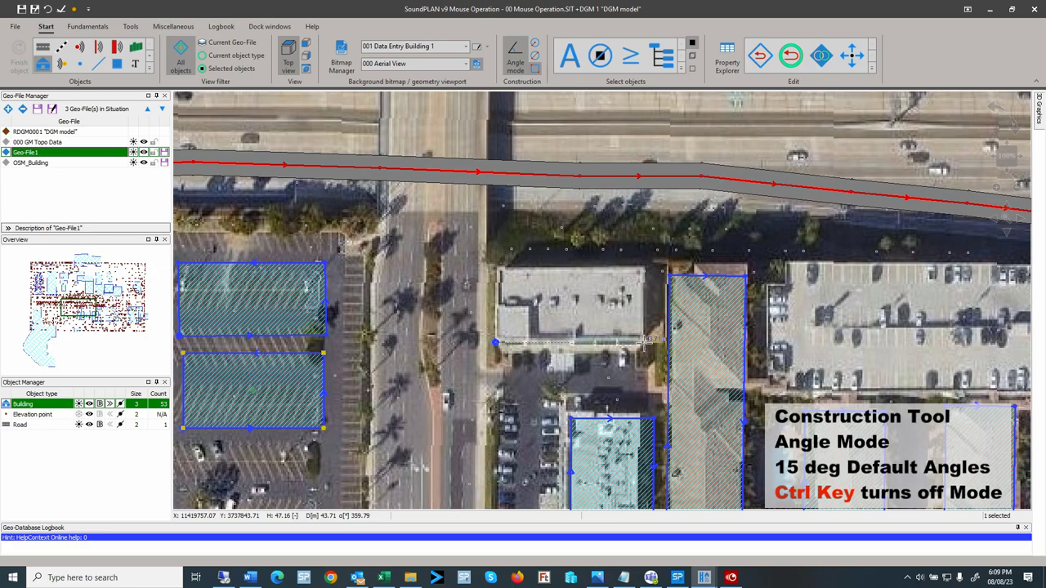
click(644, 342)
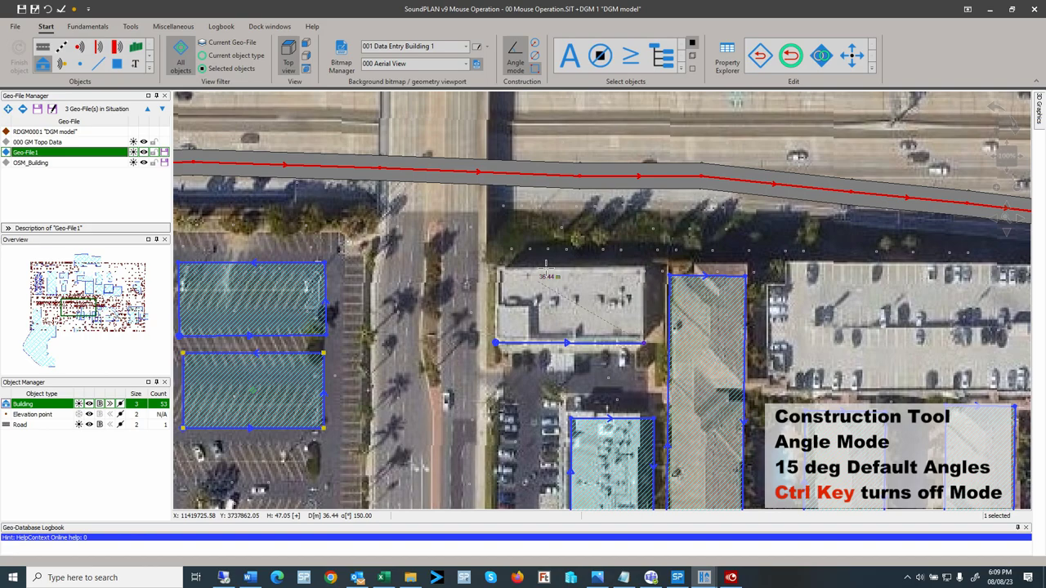
double_click(645, 266)
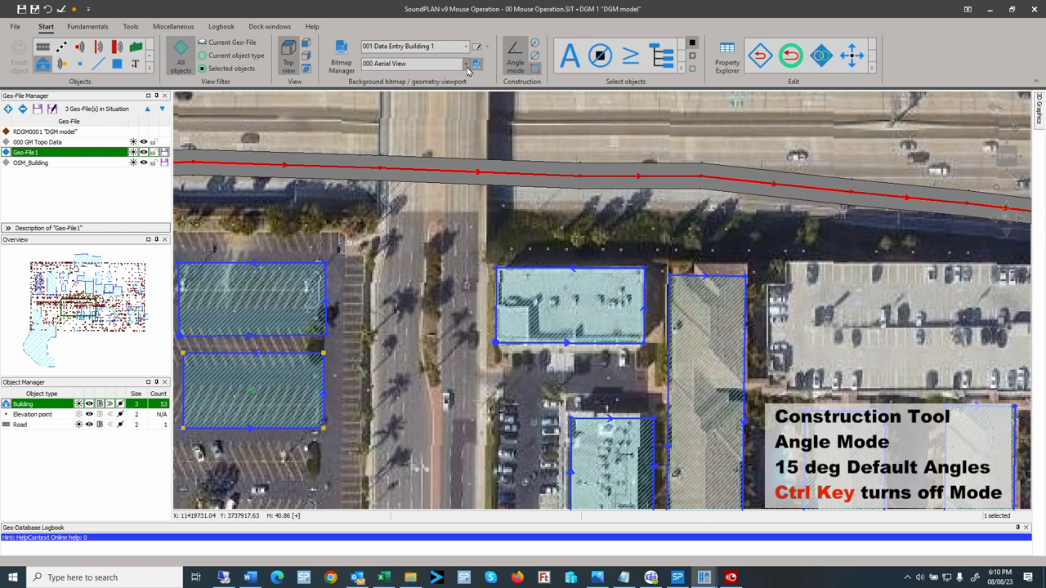
Step: Switch to viewport 002 Data Entry Building 2 and start a 12 m high building at the inner west corner of the curved roof
click(413, 46)
click(420, 76)
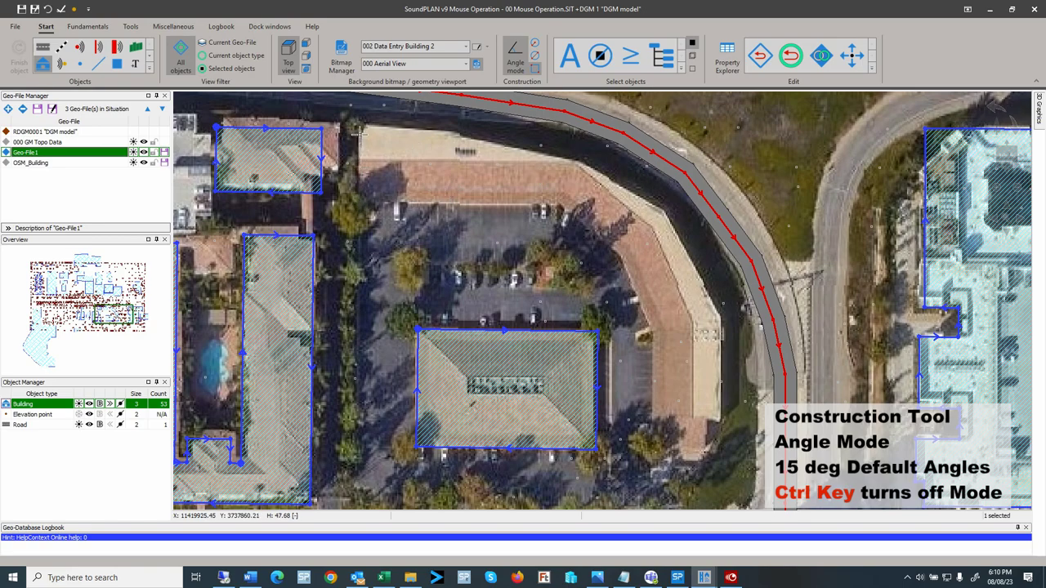
double_click(358, 202)
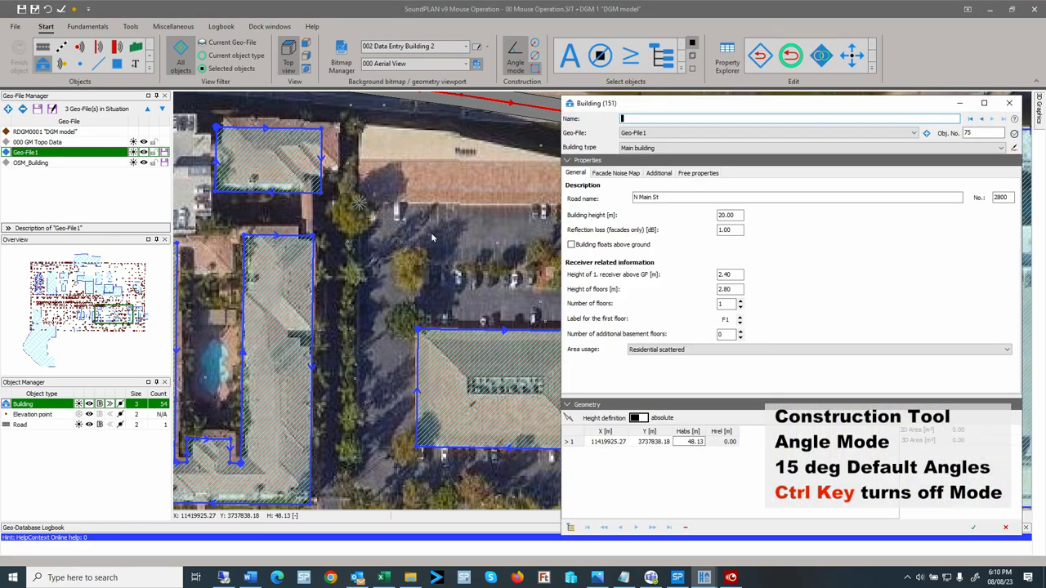
double_click(738, 215)
text(12)
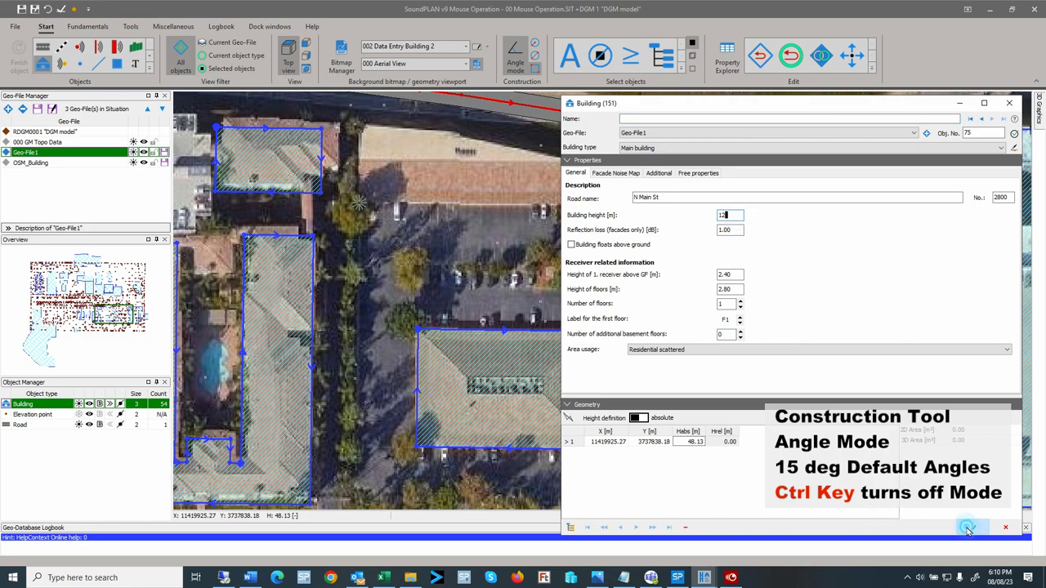
click(970, 528)
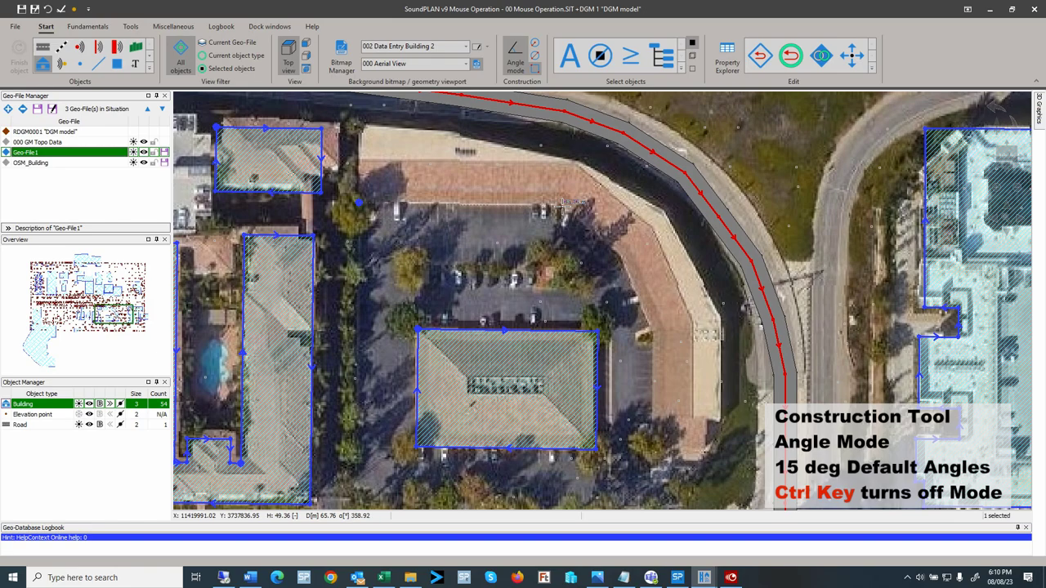
Step: Digitize the curved roof's inner edge along the parking lot and its straight south end in Angle mode
click(562, 205)
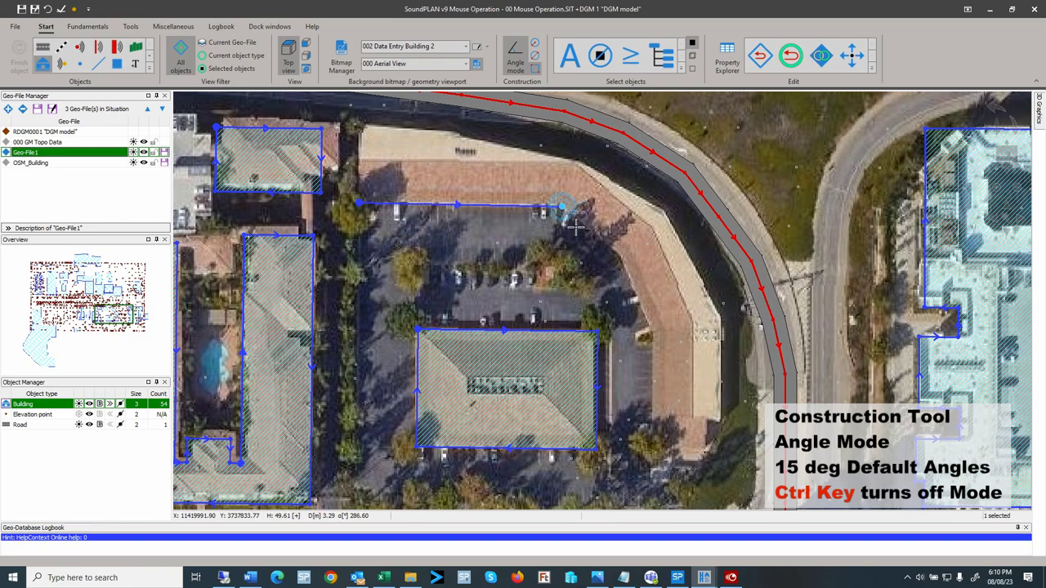
click(621, 255)
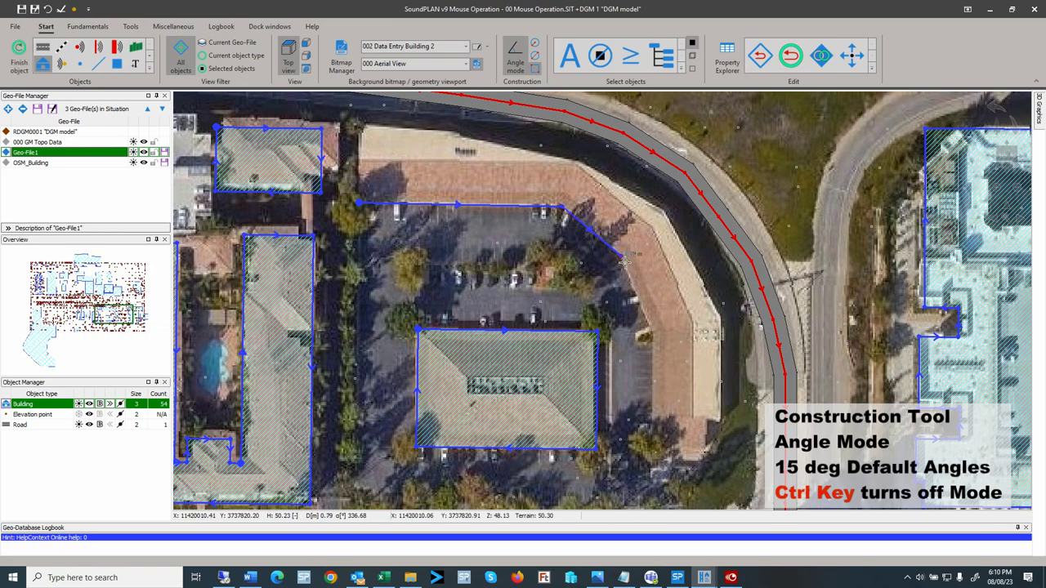
click(653, 329)
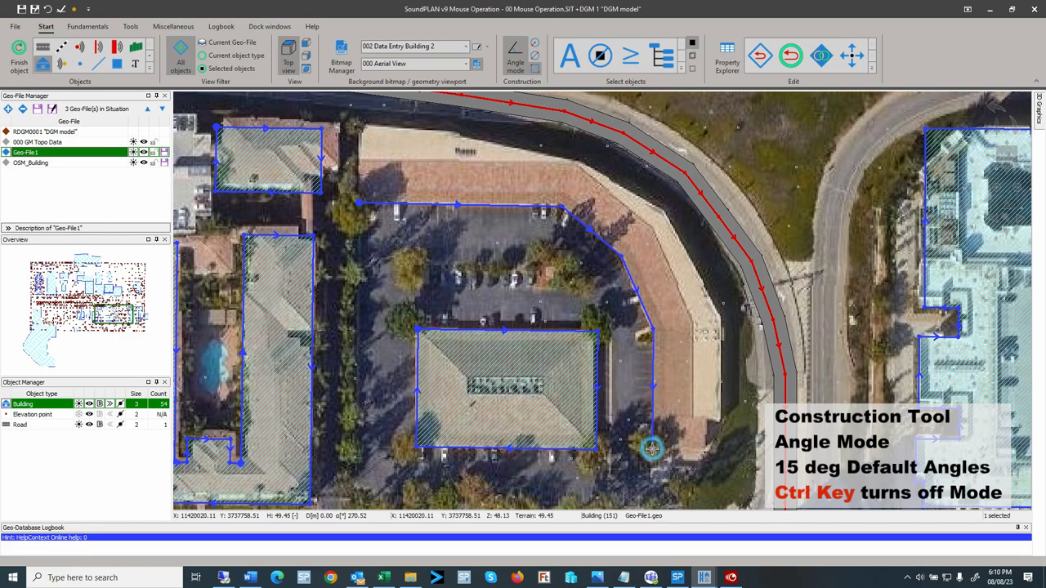
click(651, 446)
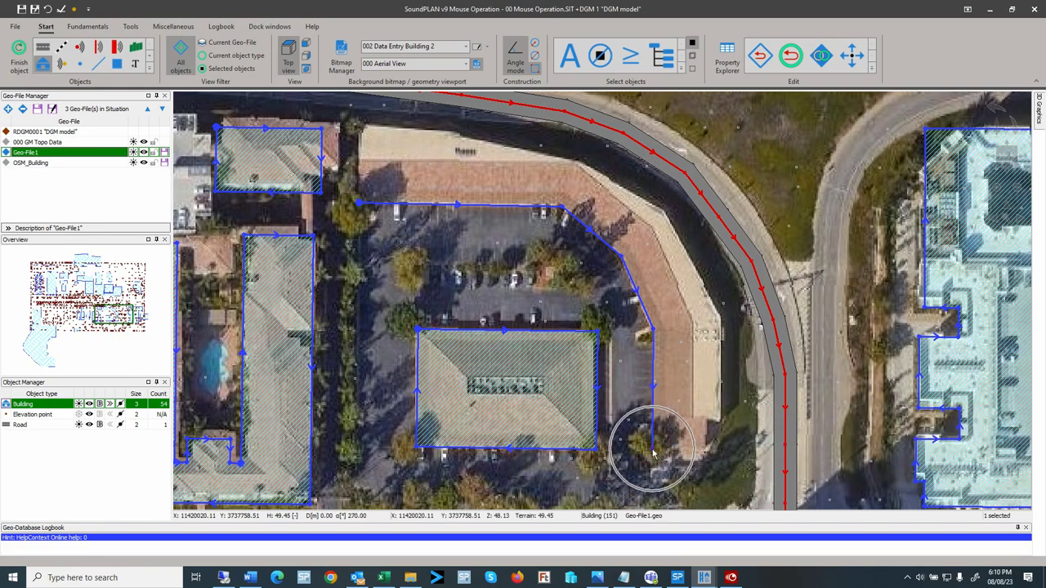
click(707, 449)
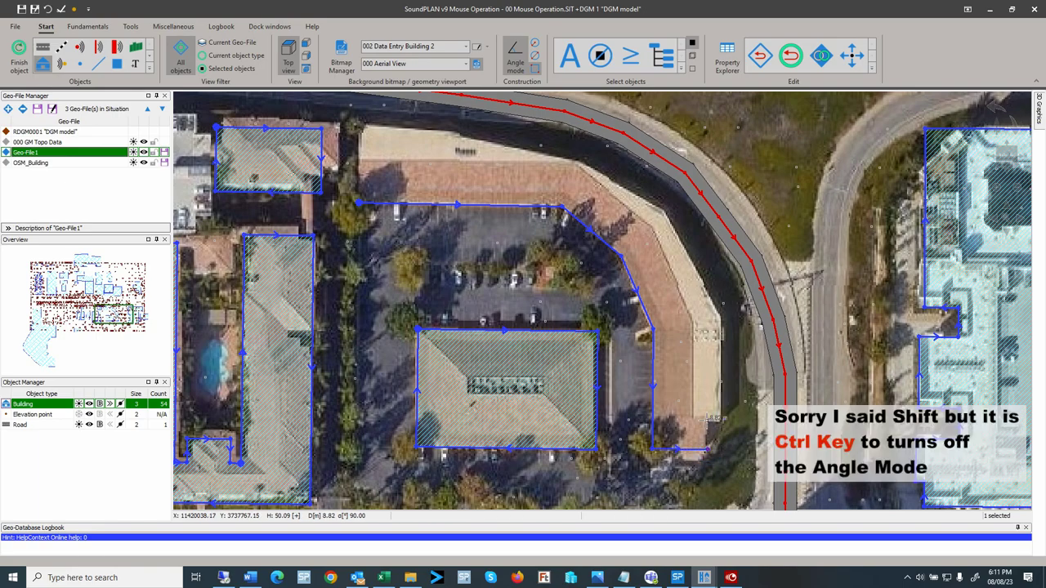
Step: Digitize the small southeast notch and the outer edge facing the road up to the northwest corner, and close the curved building
click(708, 416)
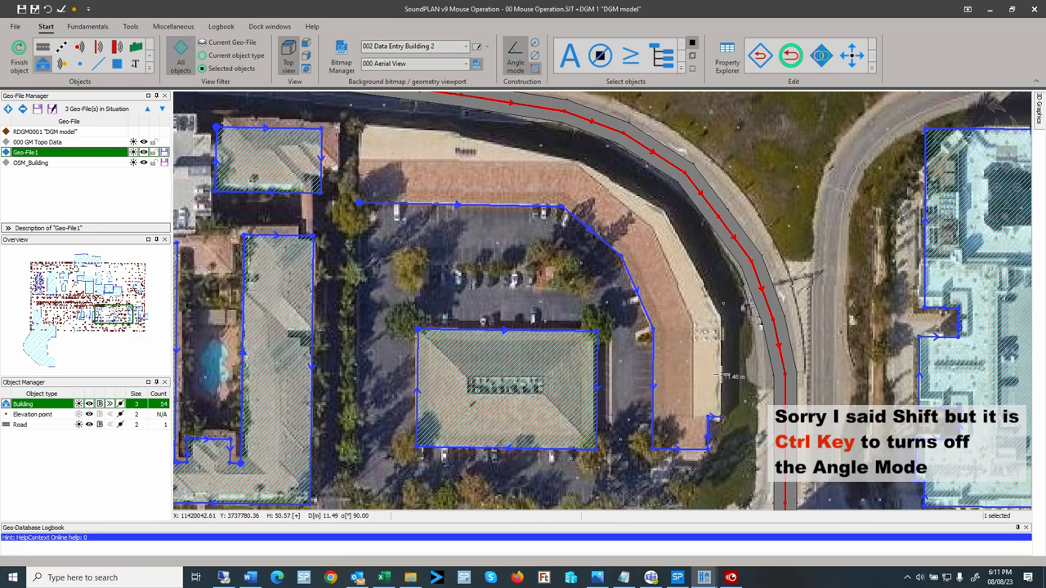
click(721, 314)
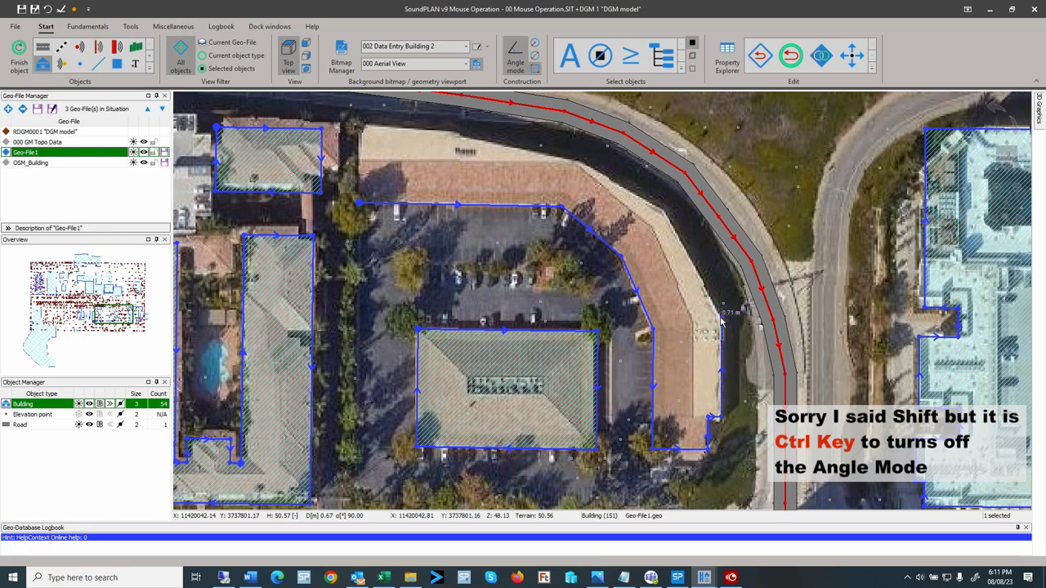
click(664, 209)
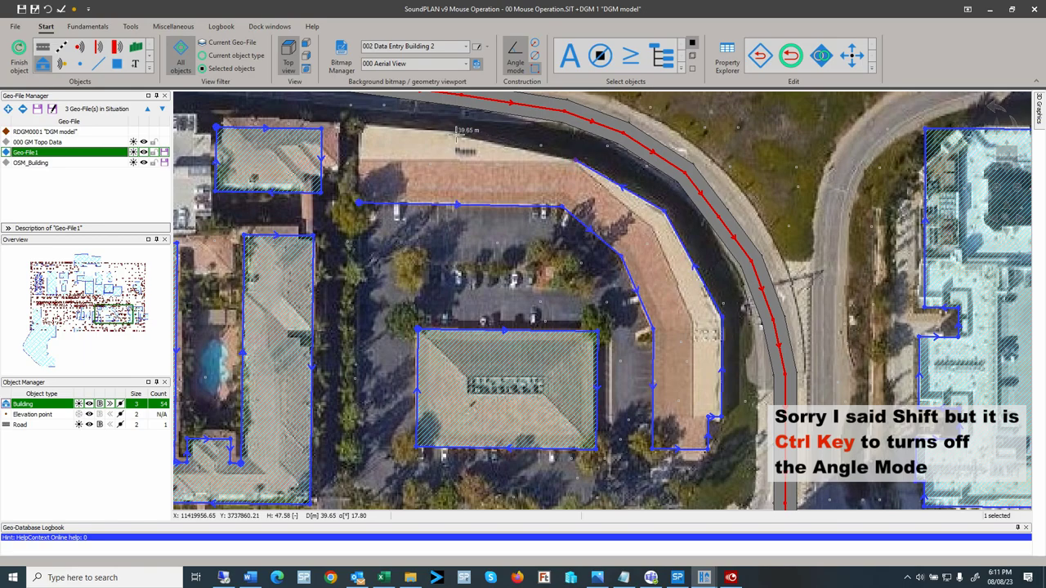
click(456, 133)
double_click(358, 130)
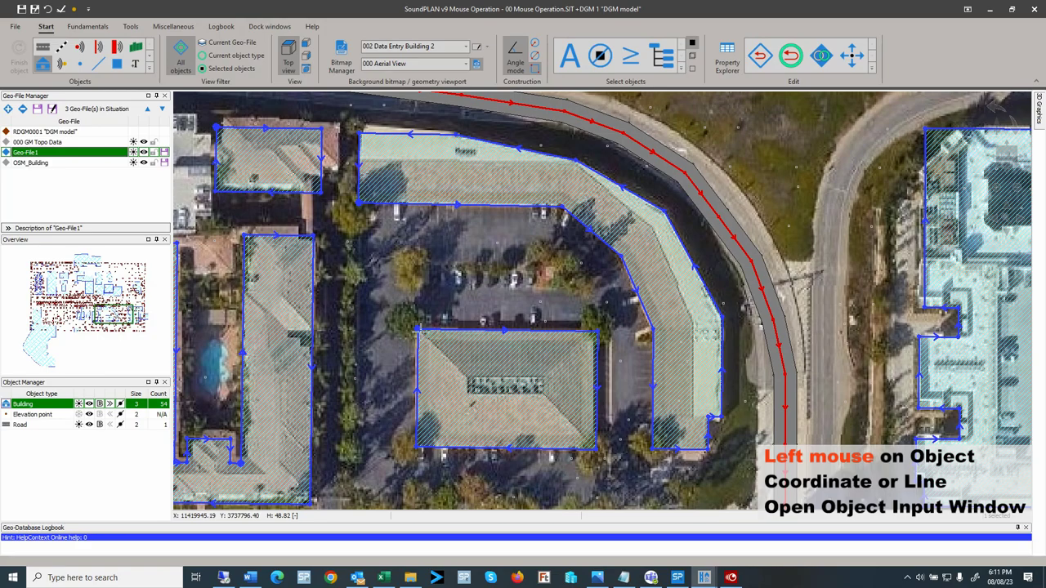
Step: Inspect the properties of the rectangular building in the parking lot through its outline and its corner coordinate, closing them unchanged
click(490, 335)
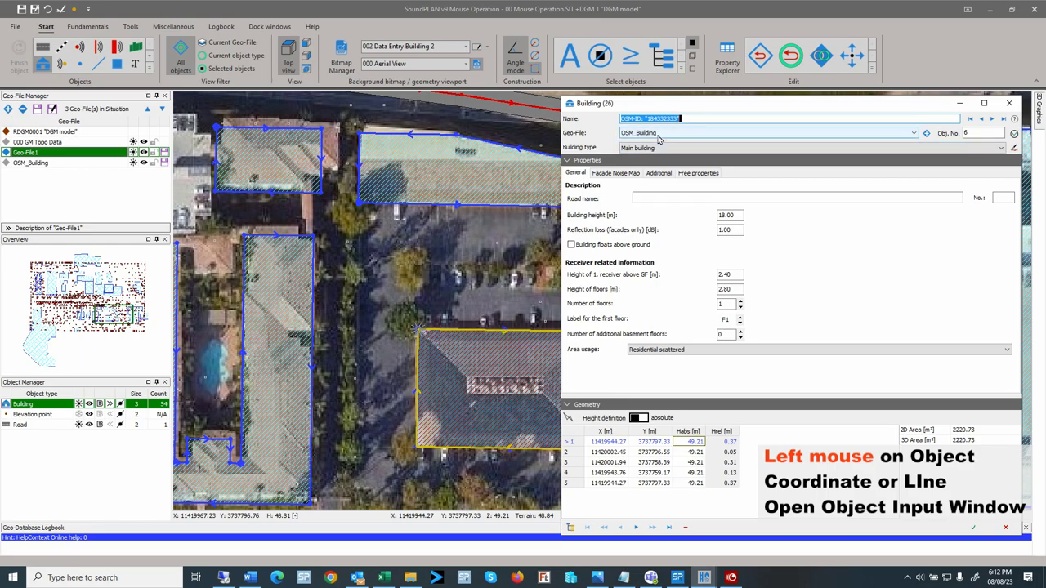
click(1008, 102)
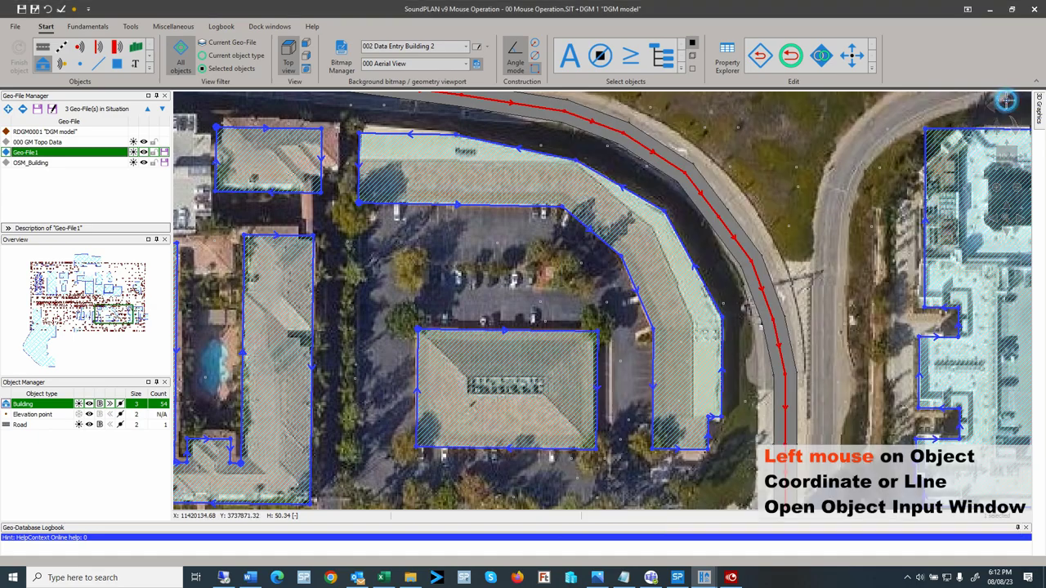
click(419, 334)
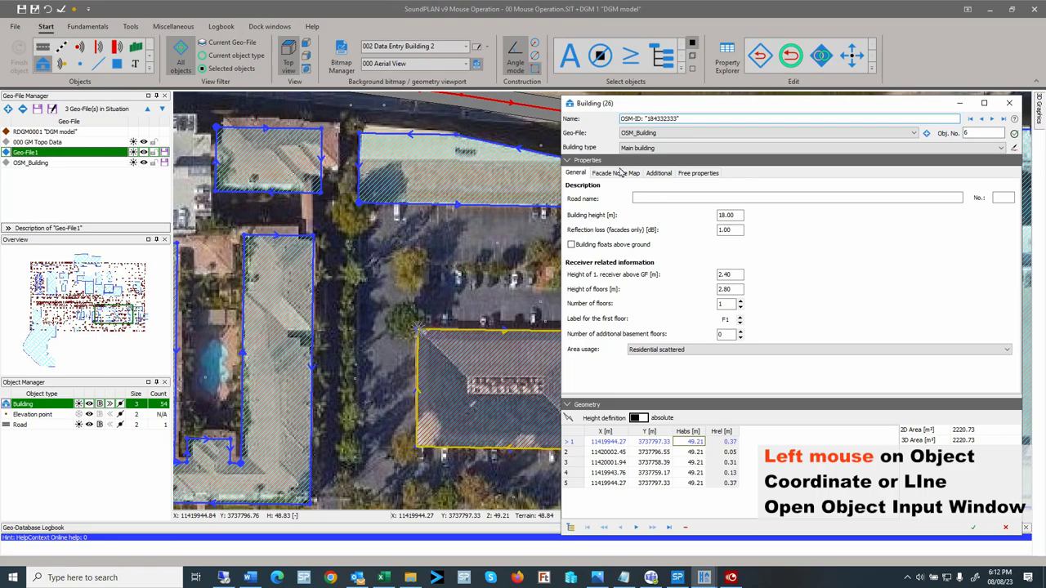
click(1009, 103)
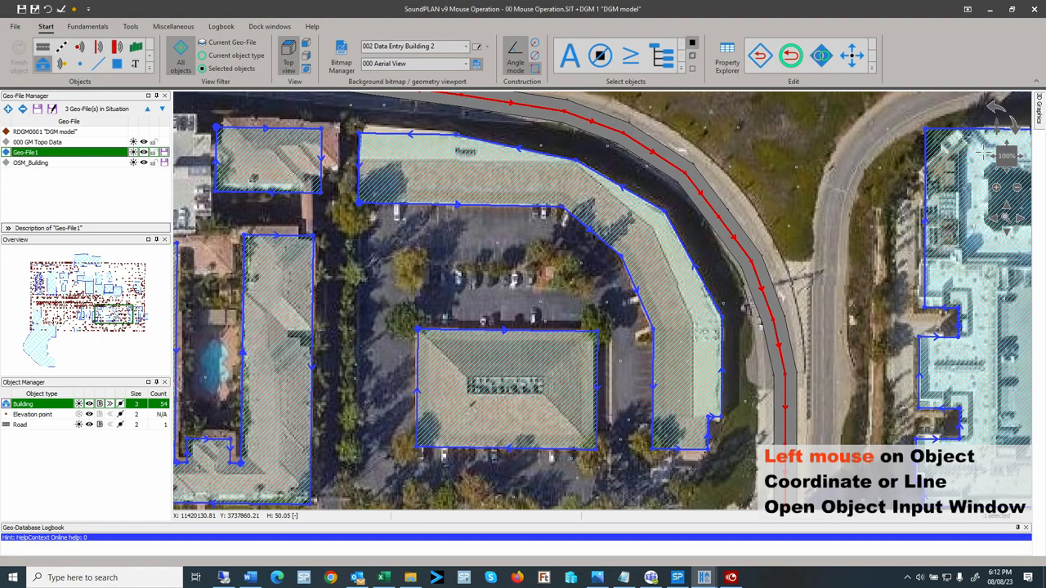
Step: Inspect the properties of the digitized road east of the curved building, closing them unchanged
click(751, 266)
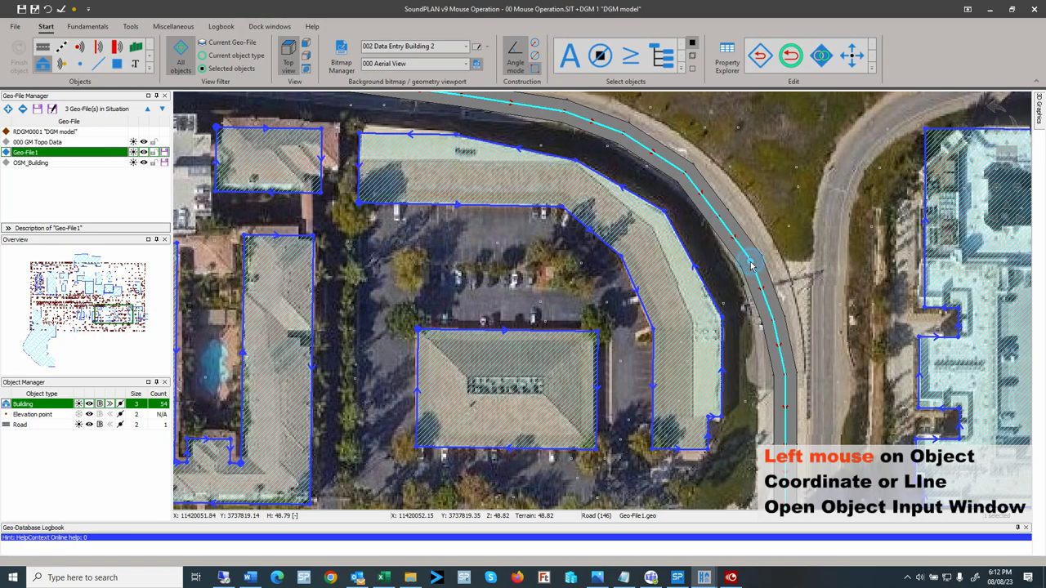
click(768, 41)
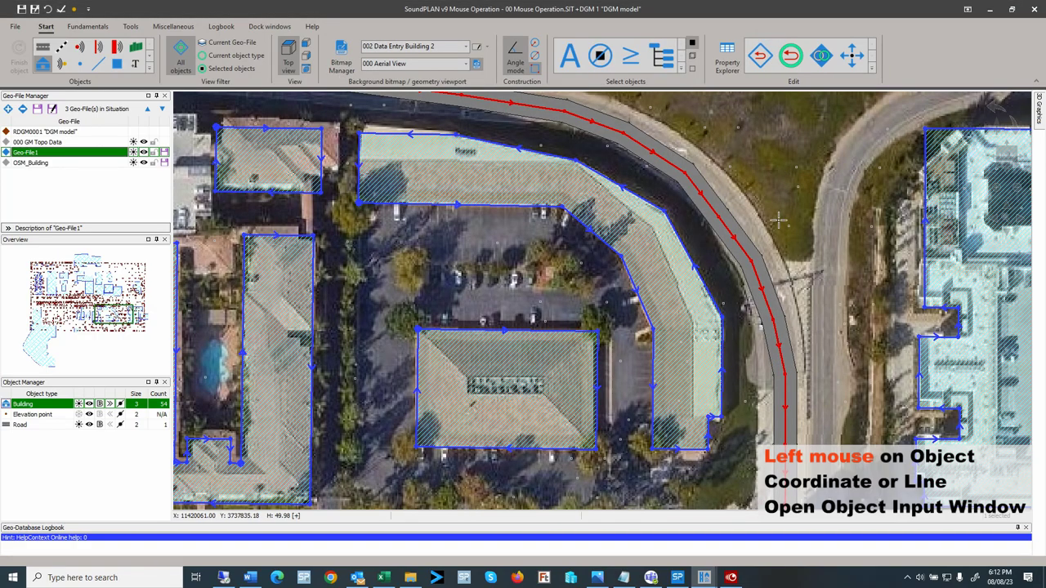
click(768, 309)
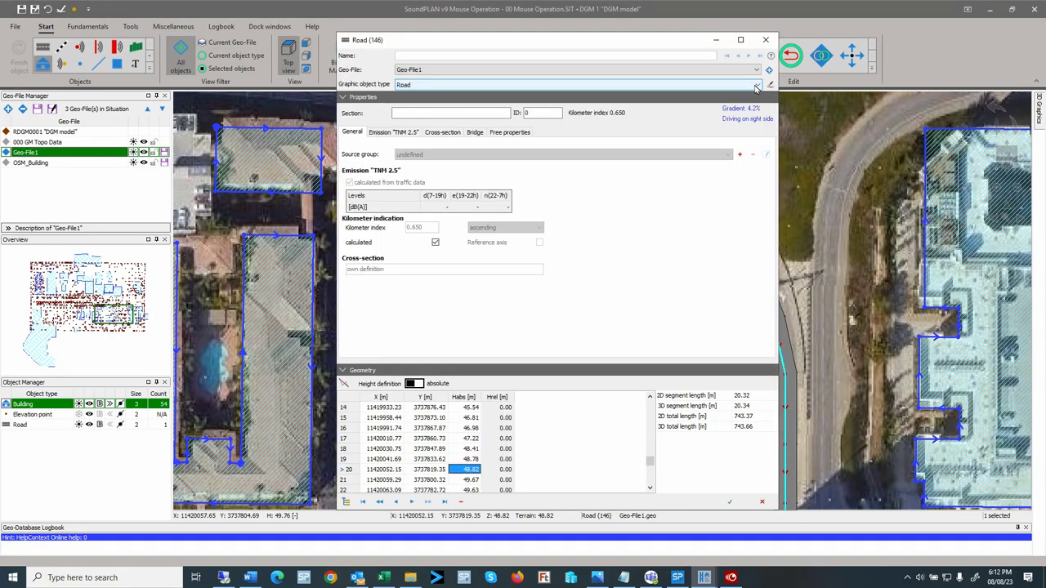
click(765, 40)
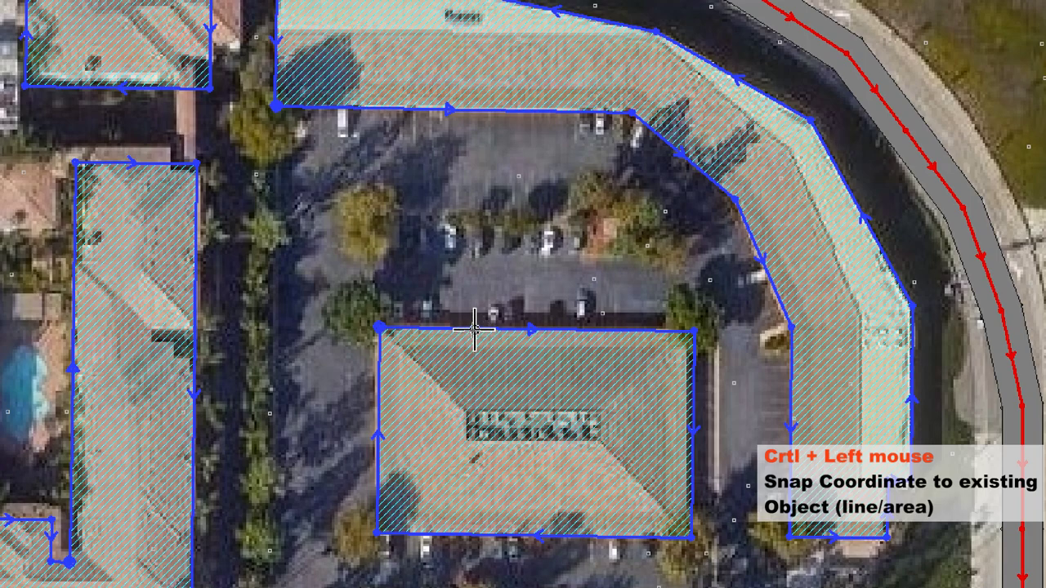
Step: Digitize a small rectangular building into the parking lot, snapping its base corners to the north edge of the rectangular building
ctrl+click(475, 330)
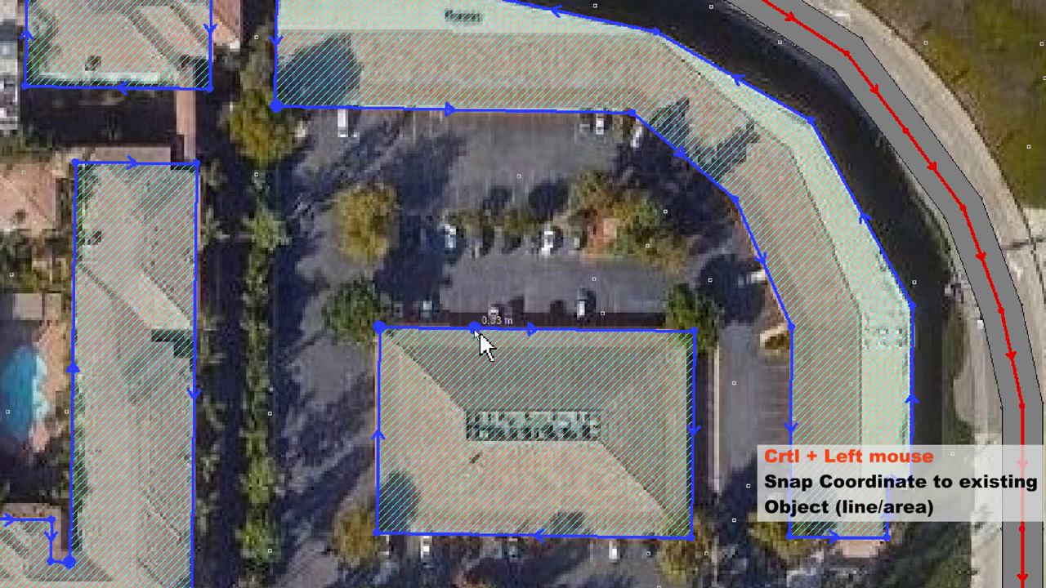
ctrl+click(582, 330)
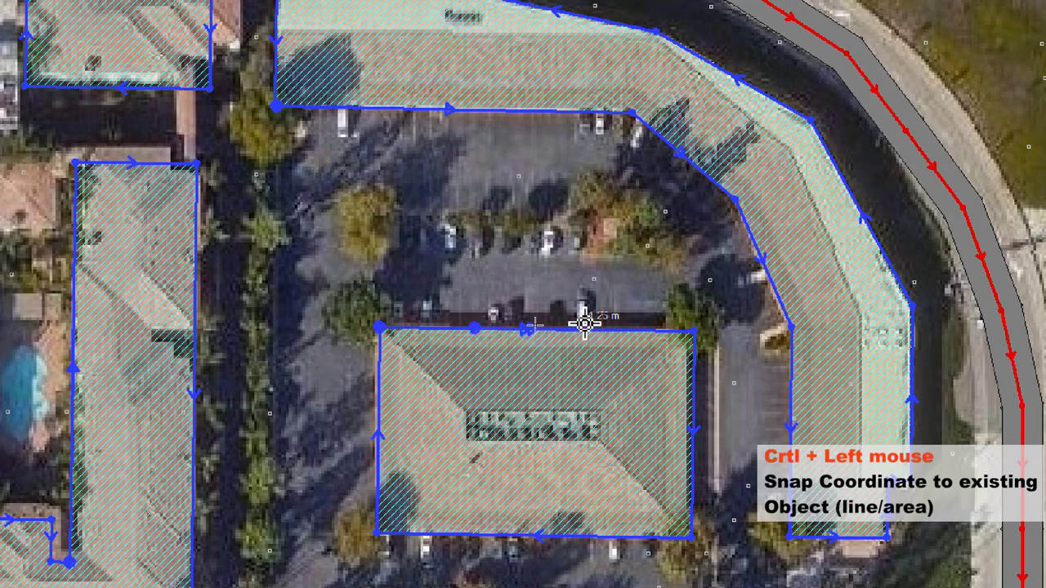
double_click(584, 243)
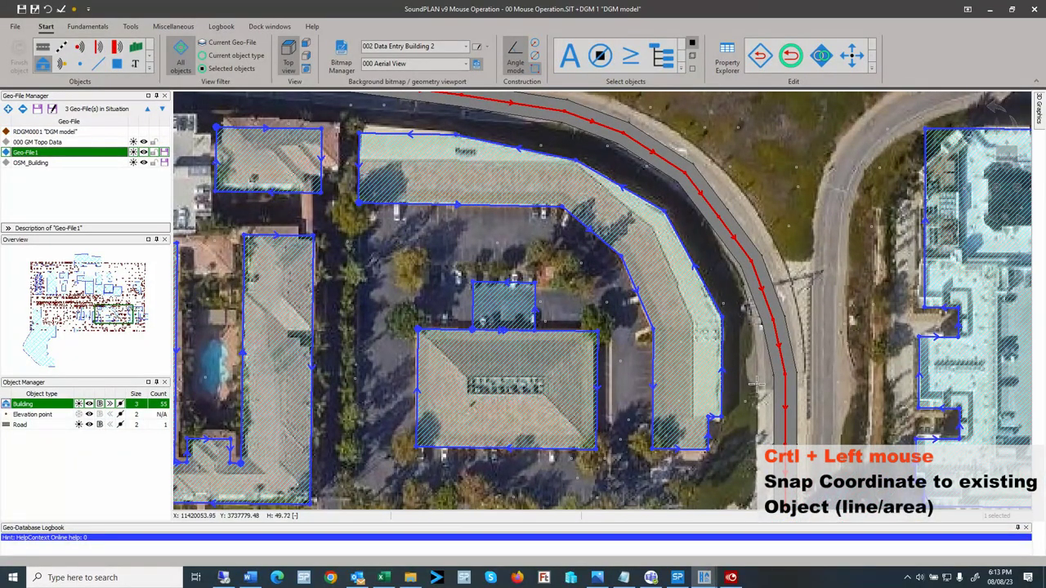
Step: Start a new road snapped to the existing road's south end at the intersection, and accept its default properties
drag(776, 352, 791, 214)
drag(784, 425, 776, 286)
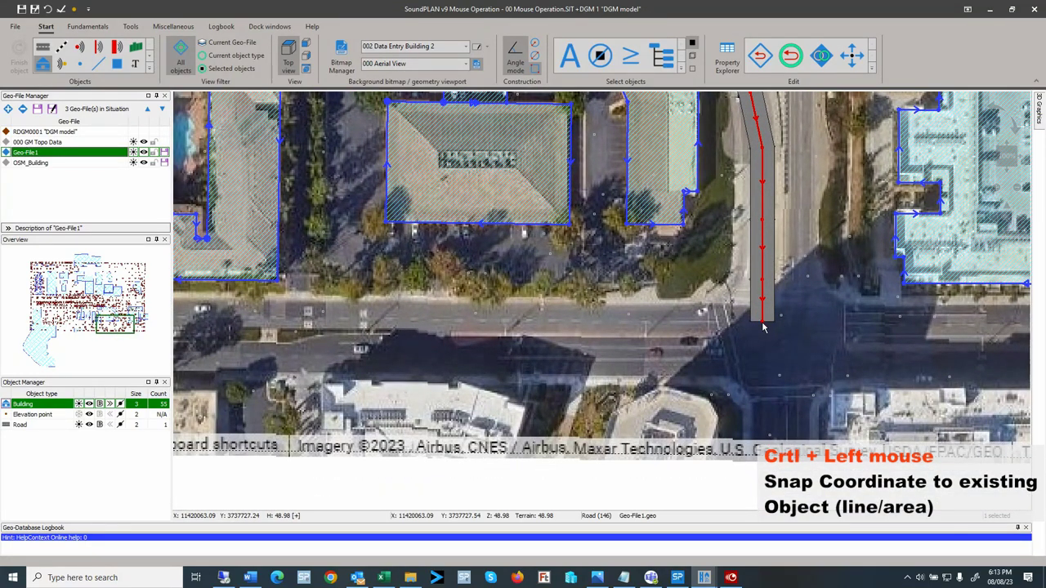
click(96, 62)
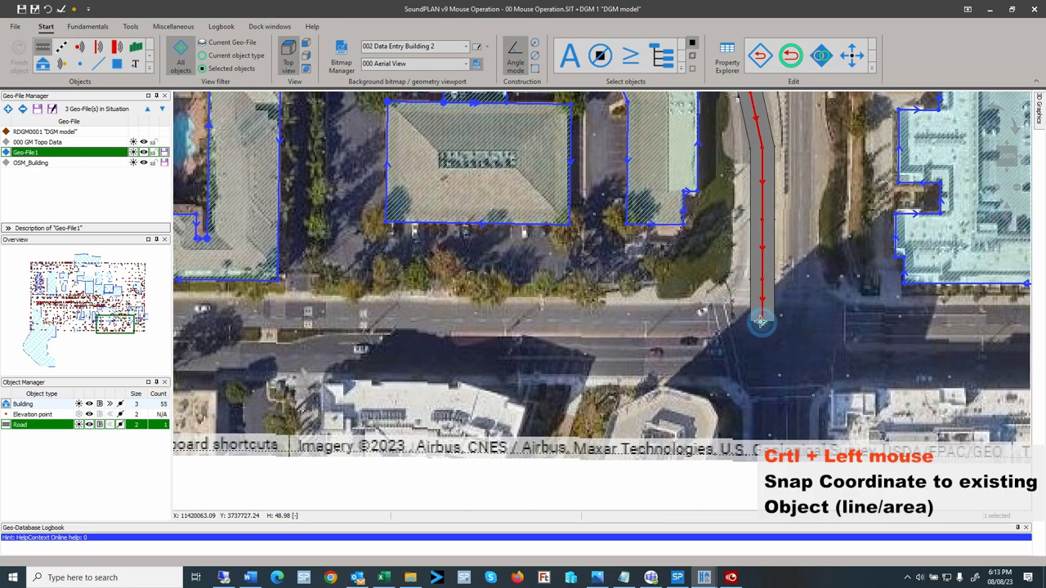
ctrl+click(761, 322)
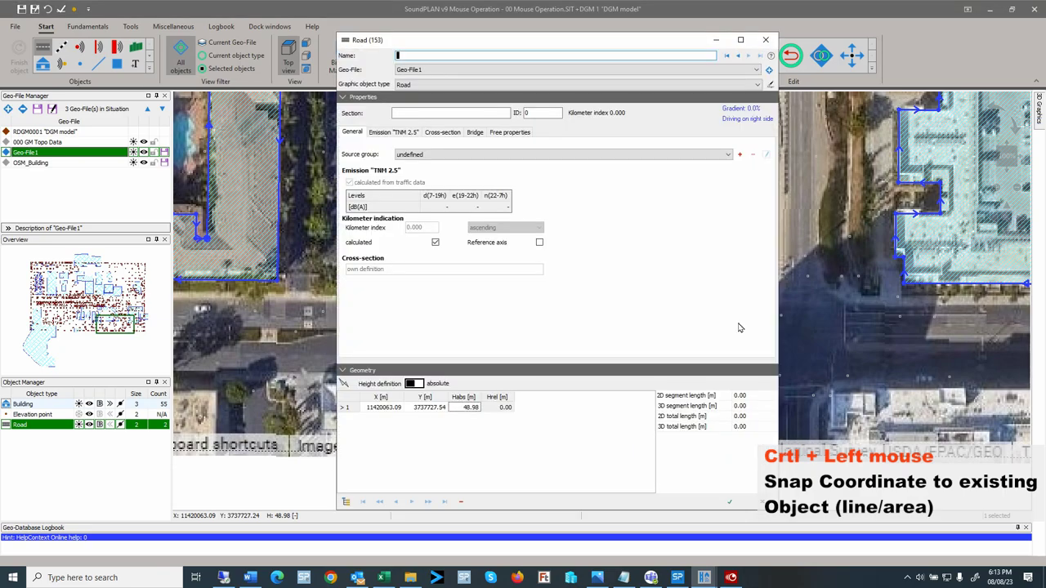
click(728, 501)
Step: Digitize the new road west along the street, snap its end to the south edge of the pool-courtyard building, and finish it
click(595, 322)
click(468, 321)
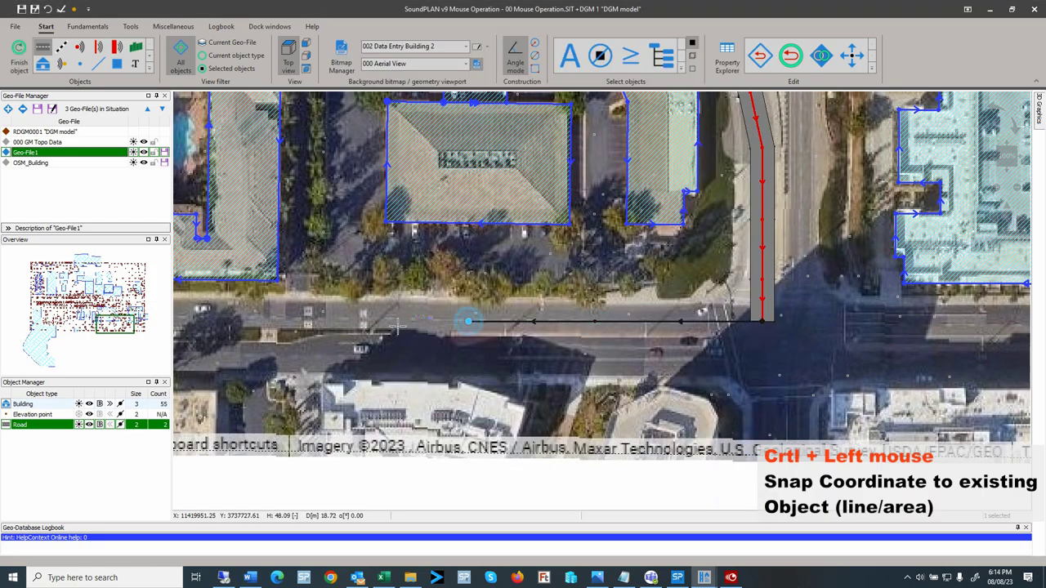
click(339, 321)
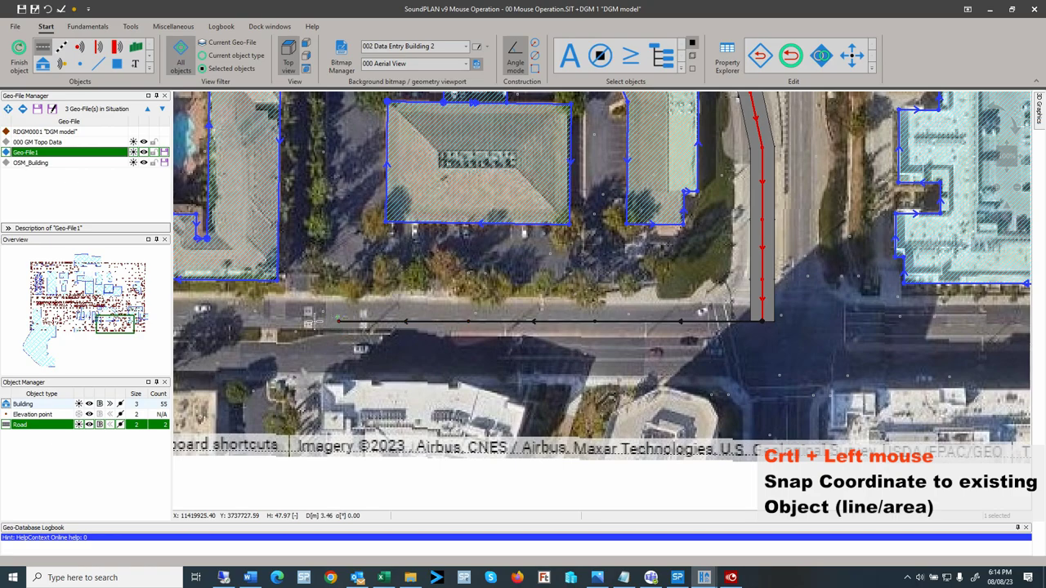
ctrl+click(260, 321)
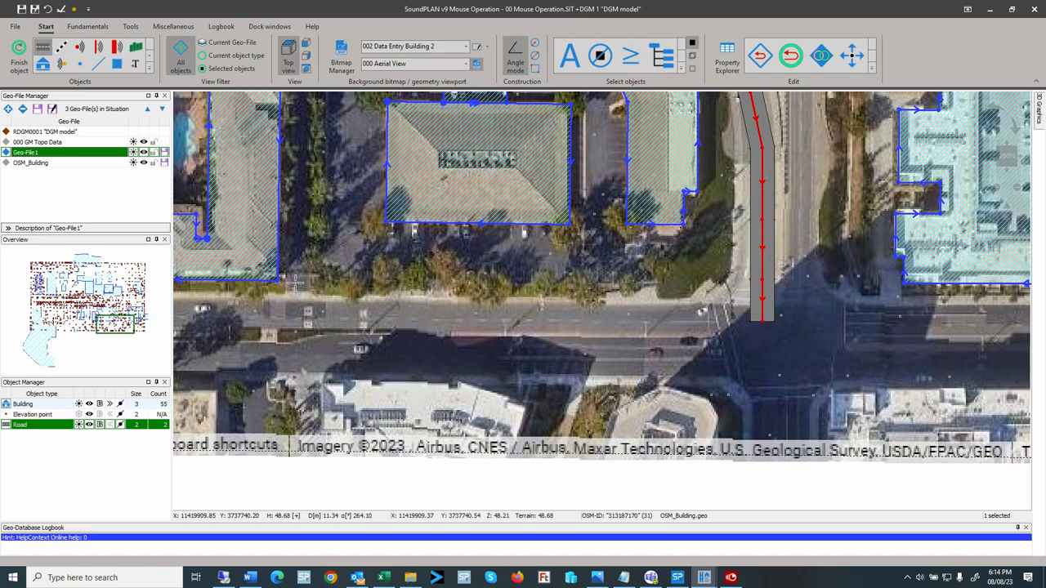
click(23, 50)
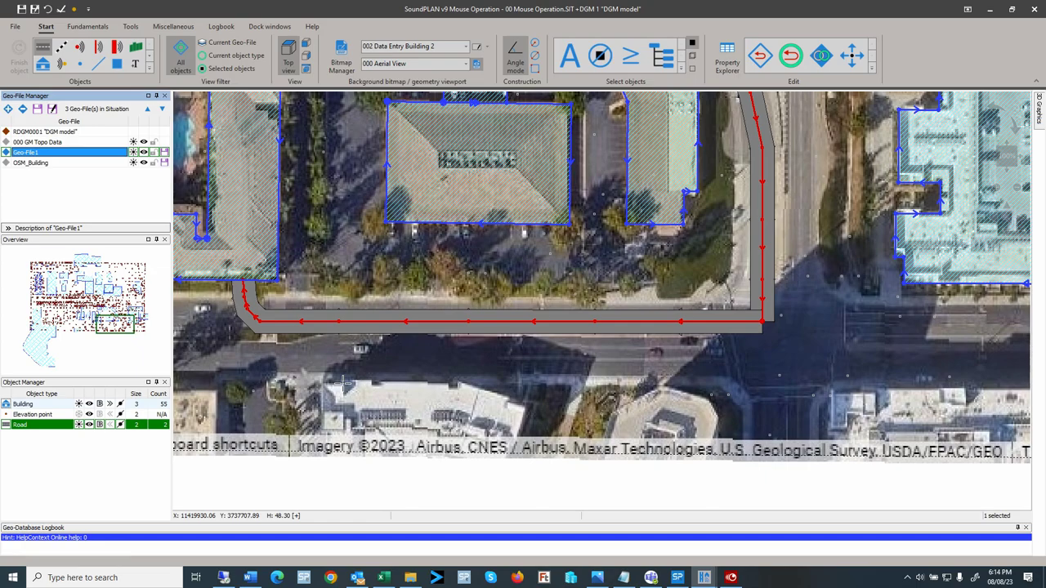
Step: Inspect the properties of the rectangular parking-lot building from its northwest corner, and cancel without changes
drag(509, 157, 595, 236)
scroll(514, 232, down, 2)
scroll(515, 232, up, 2)
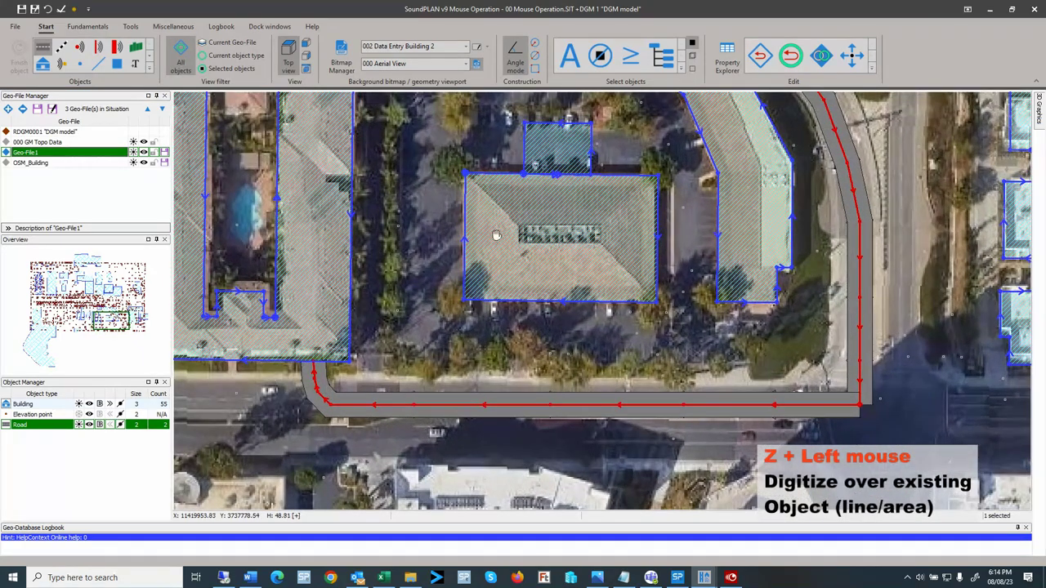
drag(514, 232, 629, 222)
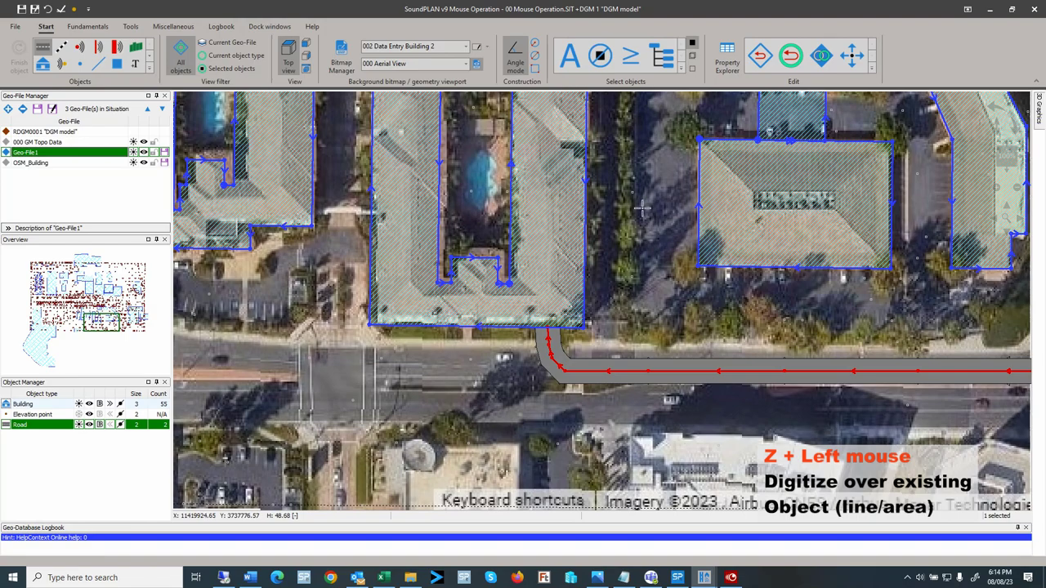
double_click(701, 143)
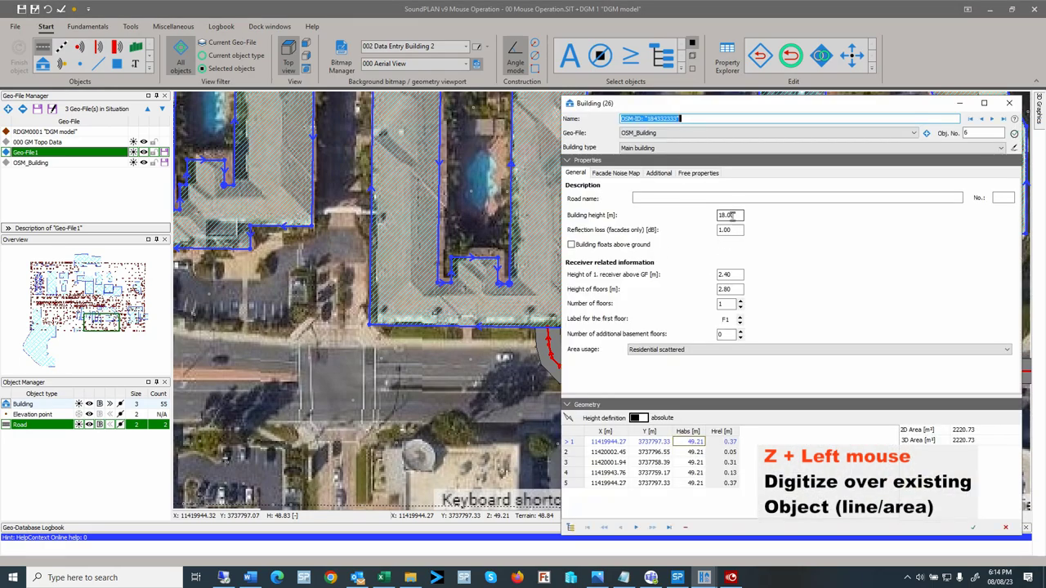
click(1007, 528)
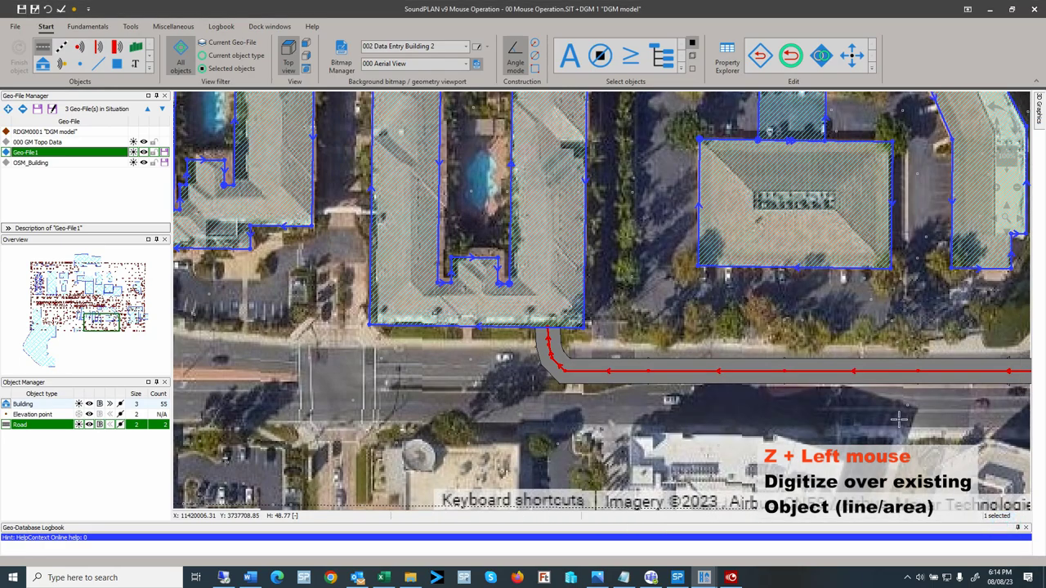
click(701, 156)
key(z)
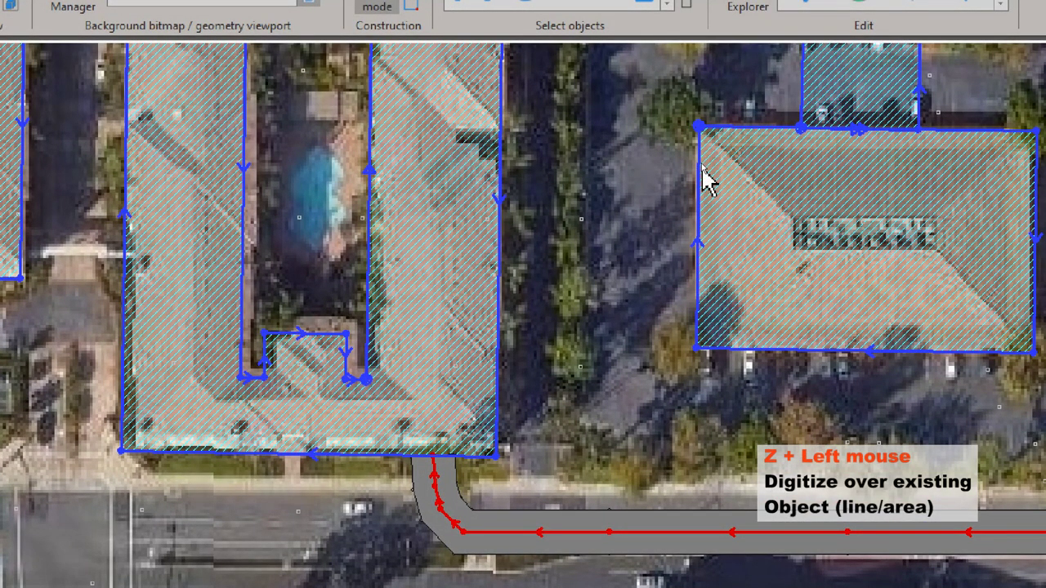
key(z)
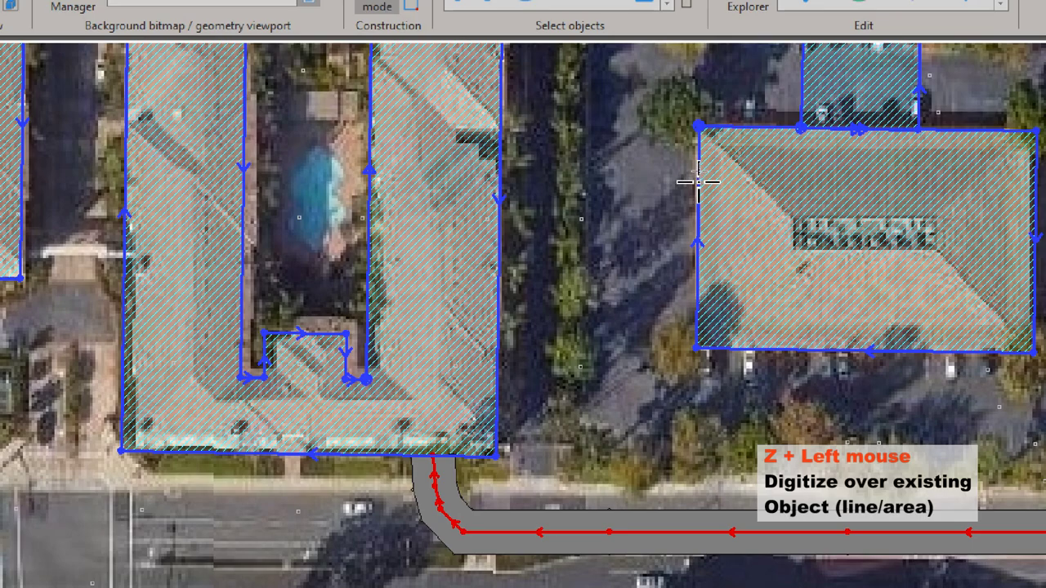
double_click(694, 170)
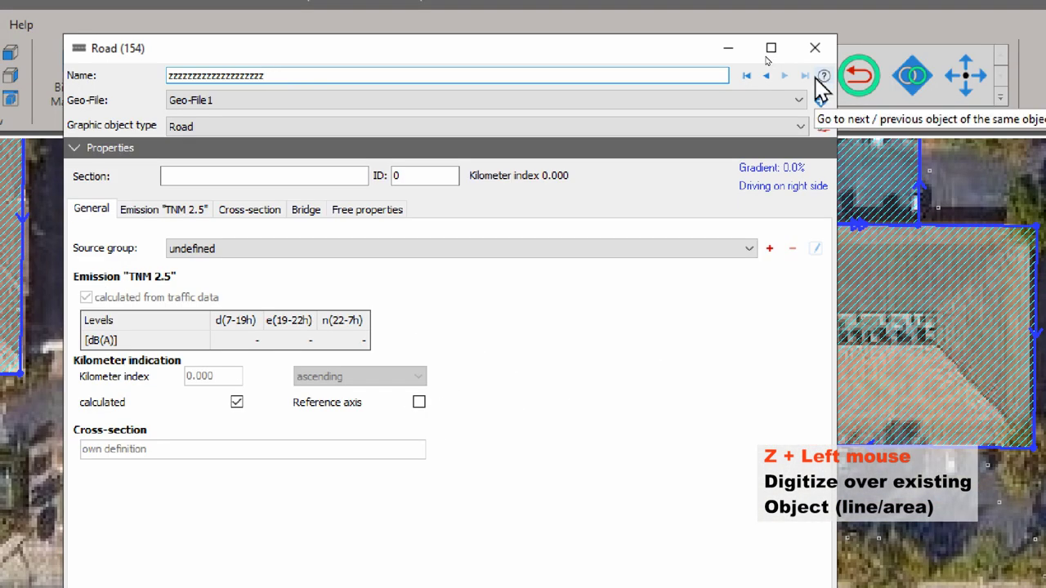
click(812, 46)
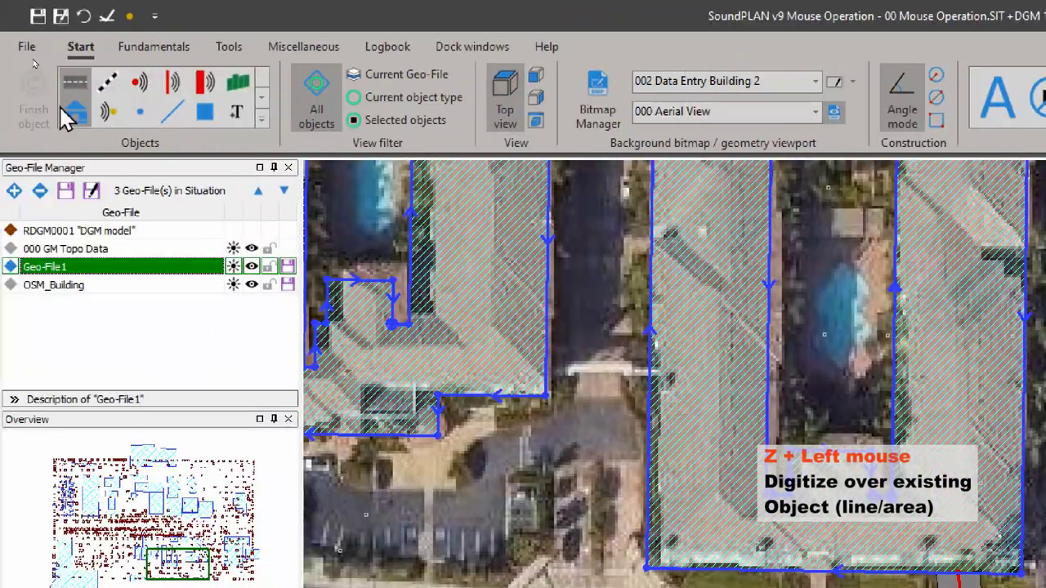
Step: Digitize a new building across the parking-lot rectangular building, placing its corners on the existing west and east edges
click(73, 109)
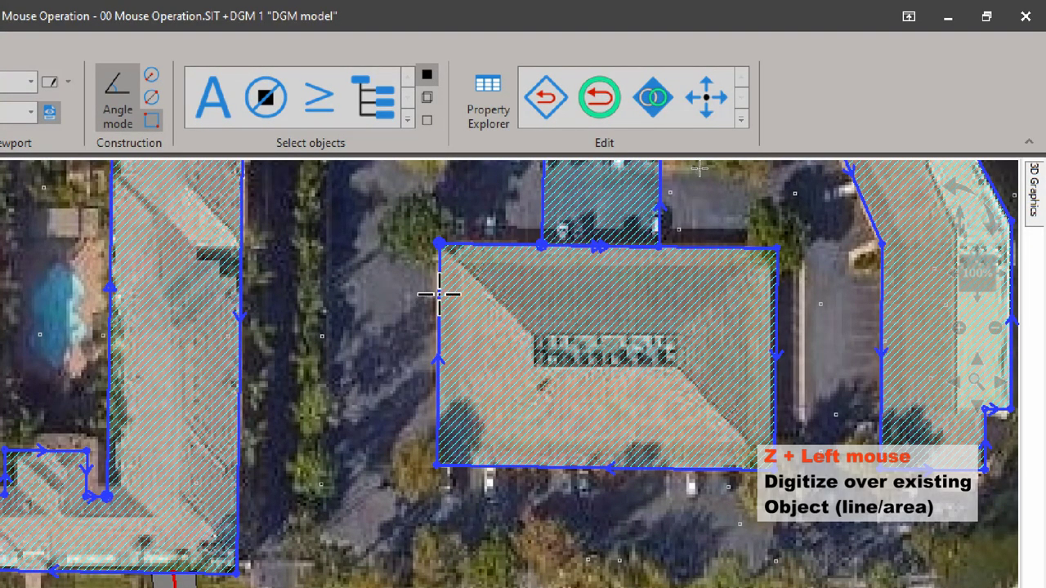
click(439, 294)
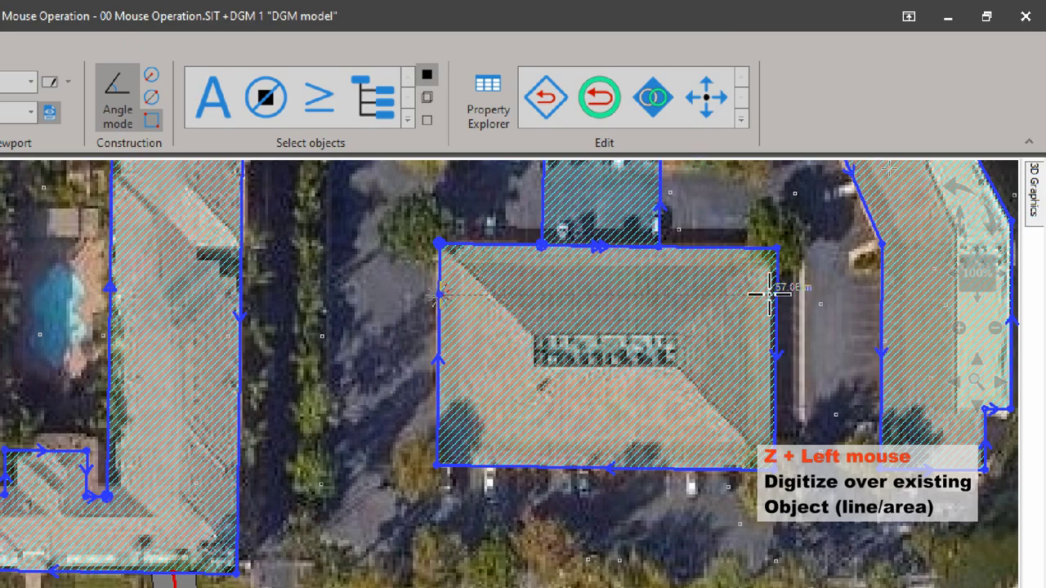
click(773, 378)
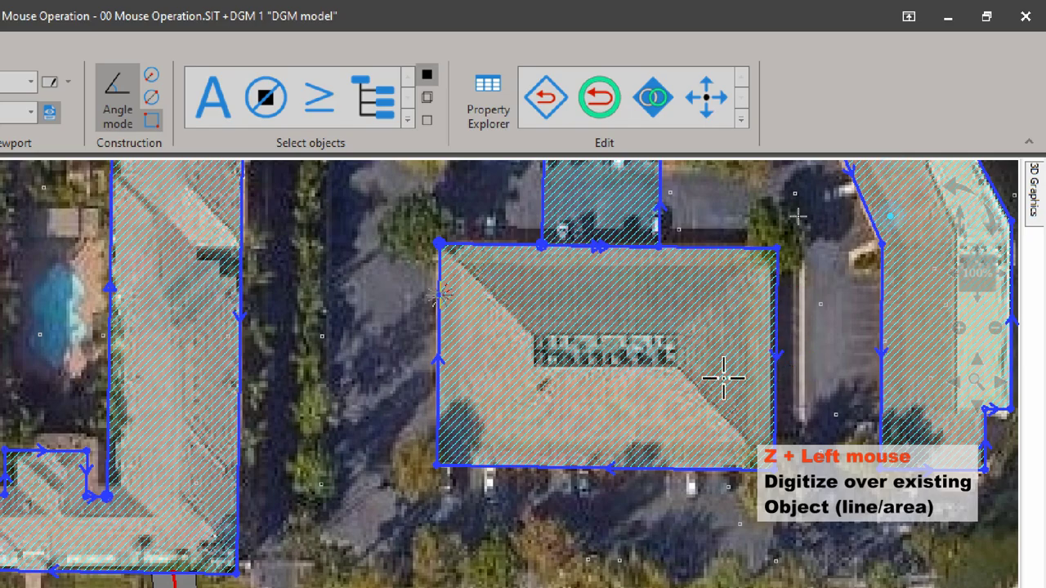
click(437, 378)
click(439, 295)
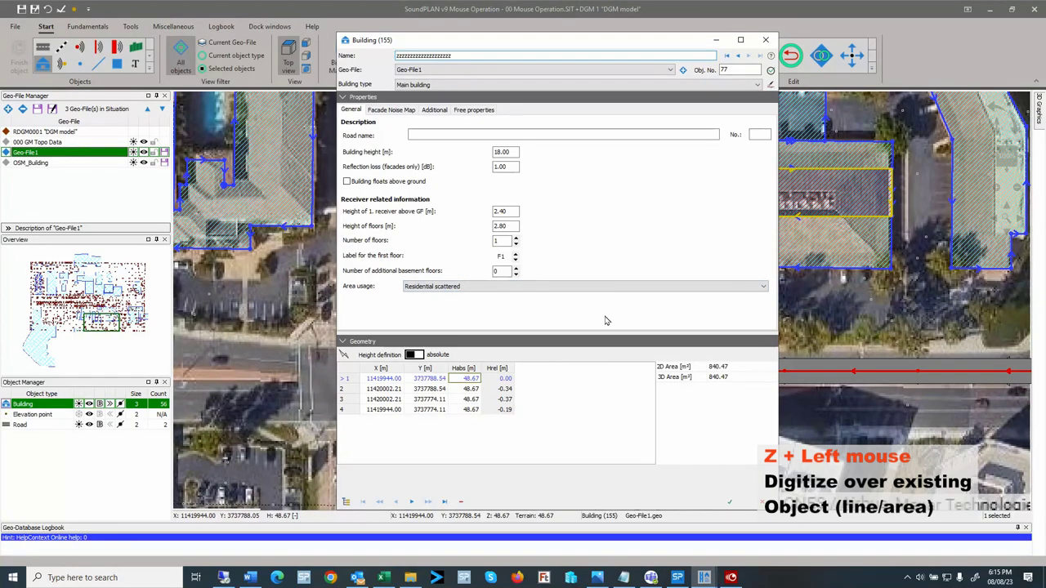
Step: Switch the new building's height definition to relative, set its first coordinate's relative height to 18 m, and accept the properties
click(414, 355)
click(506, 379)
text(8)
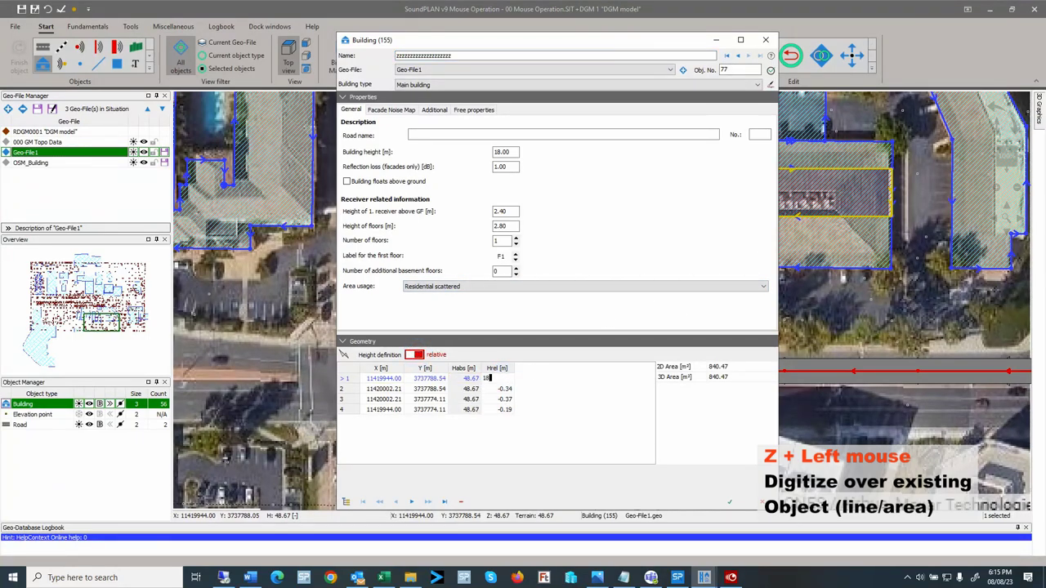
key(Return)
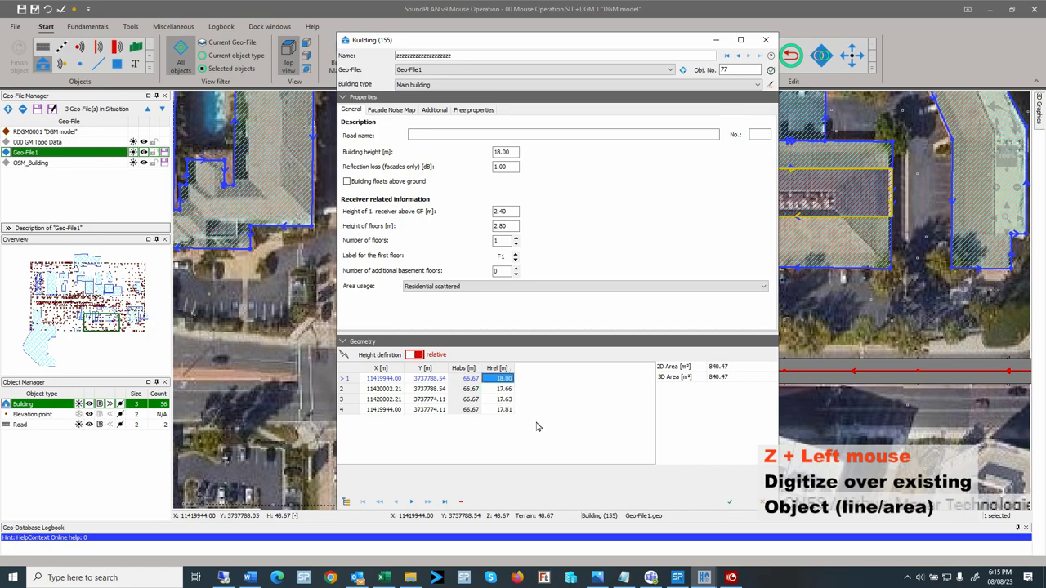
click(728, 508)
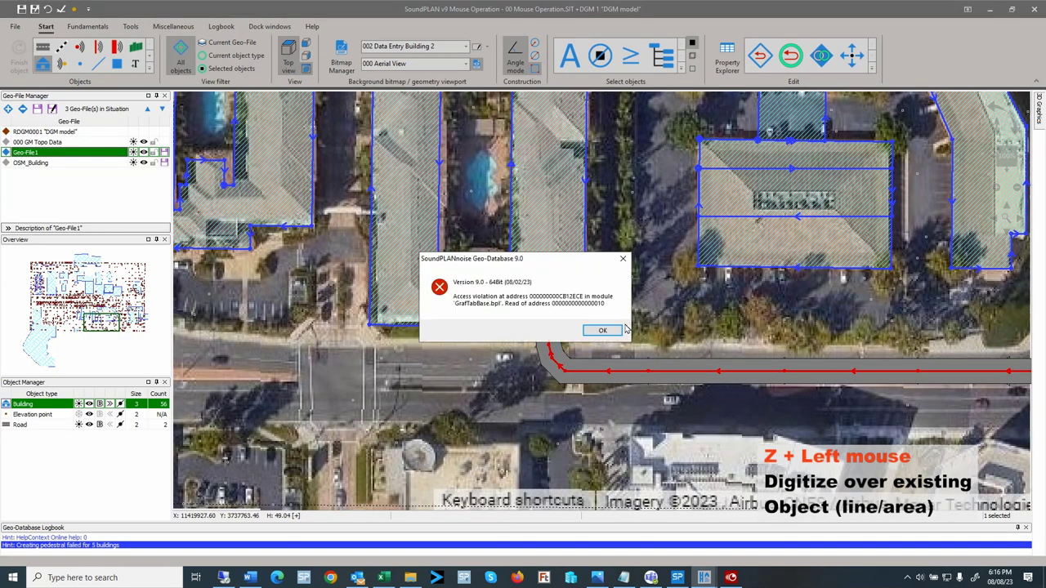
click(613, 329)
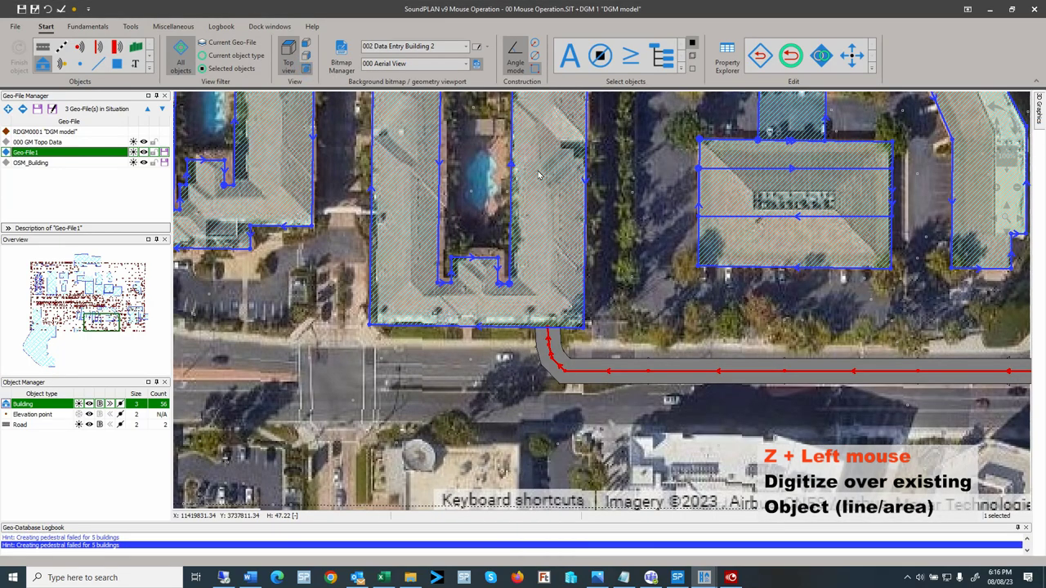
Step: Examine the new building on the rectangular building in the 3D graphics view from a rotated angle, and return to the map
click(1039, 111)
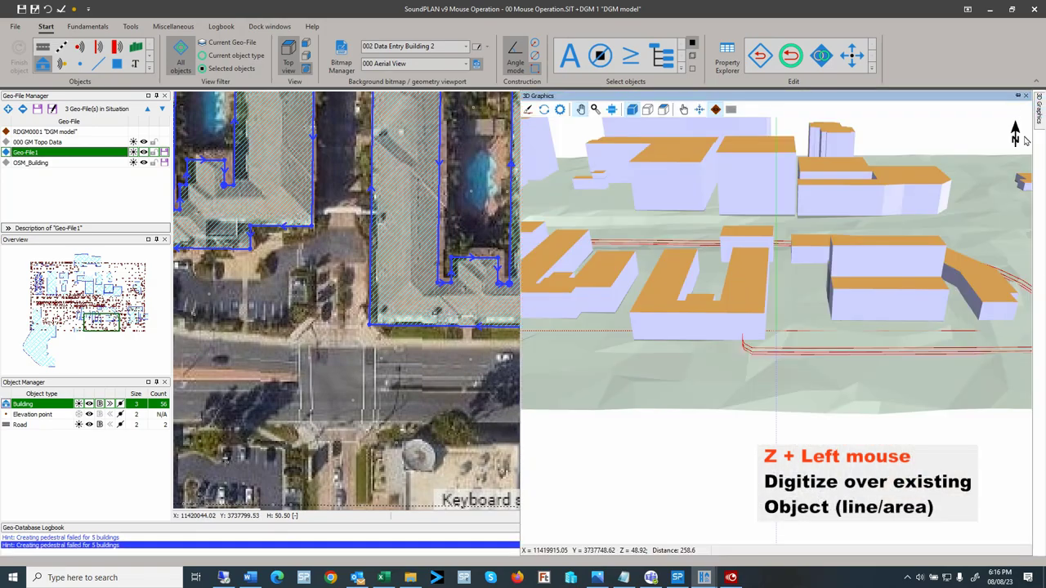
mouse_move(879, 257)
mouse_down()
mouse_move(802, 258)
mouse_move(806, 322)
mouse_move(831, 325)
mouse_move(800, 324)
mouse_up()
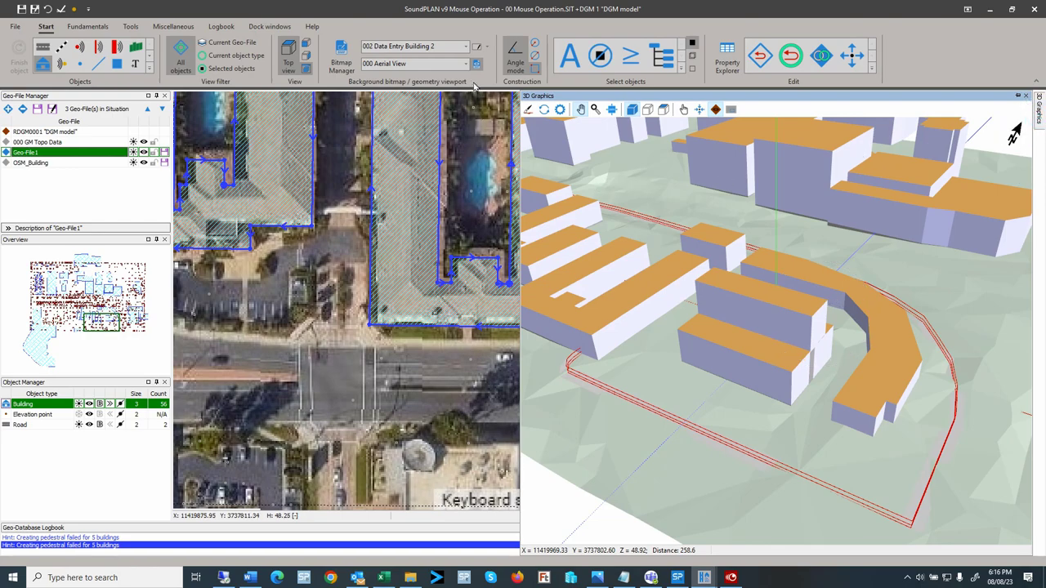
click(476, 63)
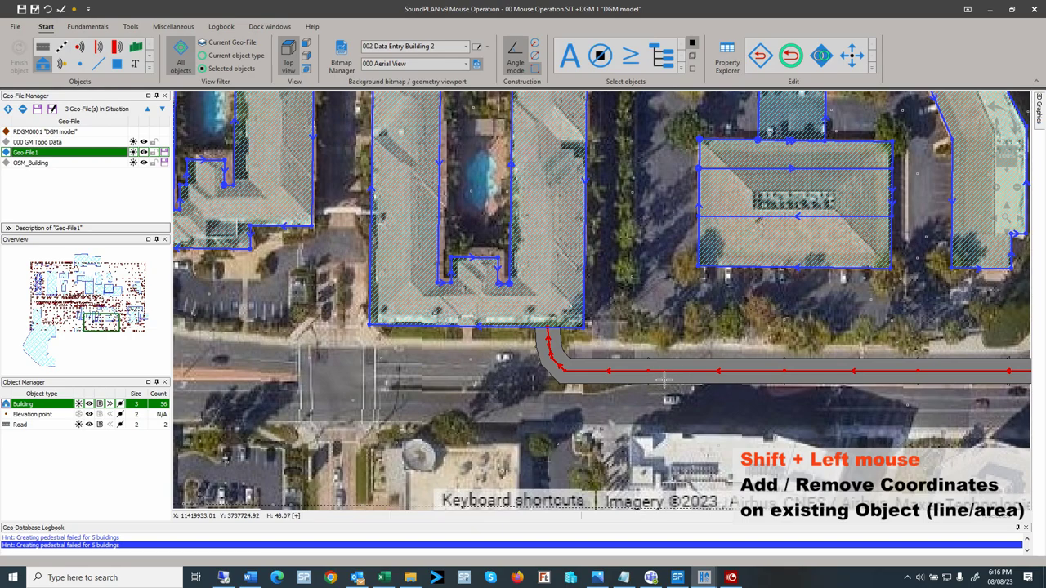
Step: Add extra coordinates along the new road's straight section on the street and at its bend near the pool-courtyard building
scroll(679, 374, up, 4)
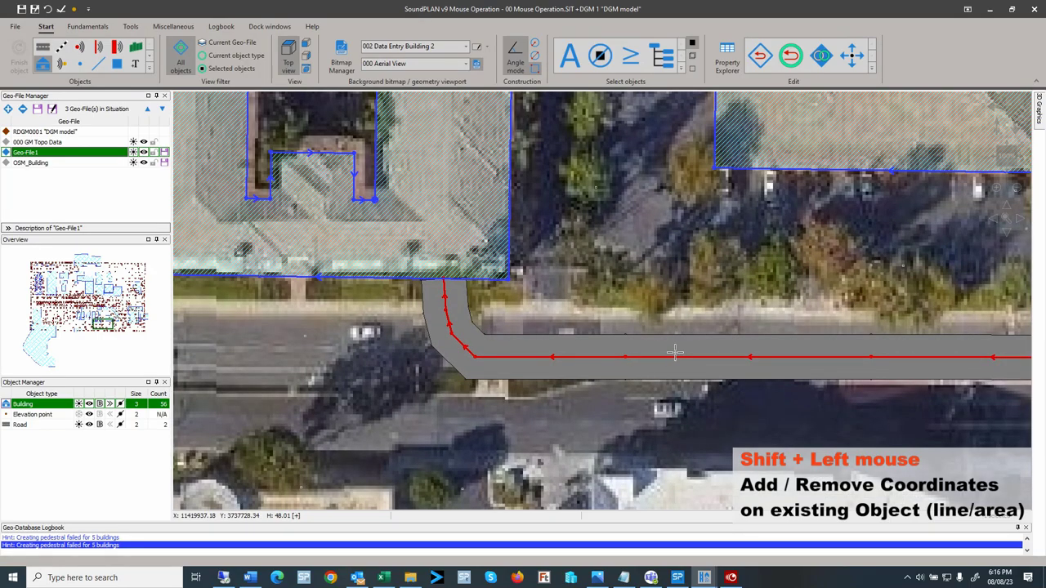
shift+click(674, 357)
shift+click(760, 357)
shift+click(800, 357)
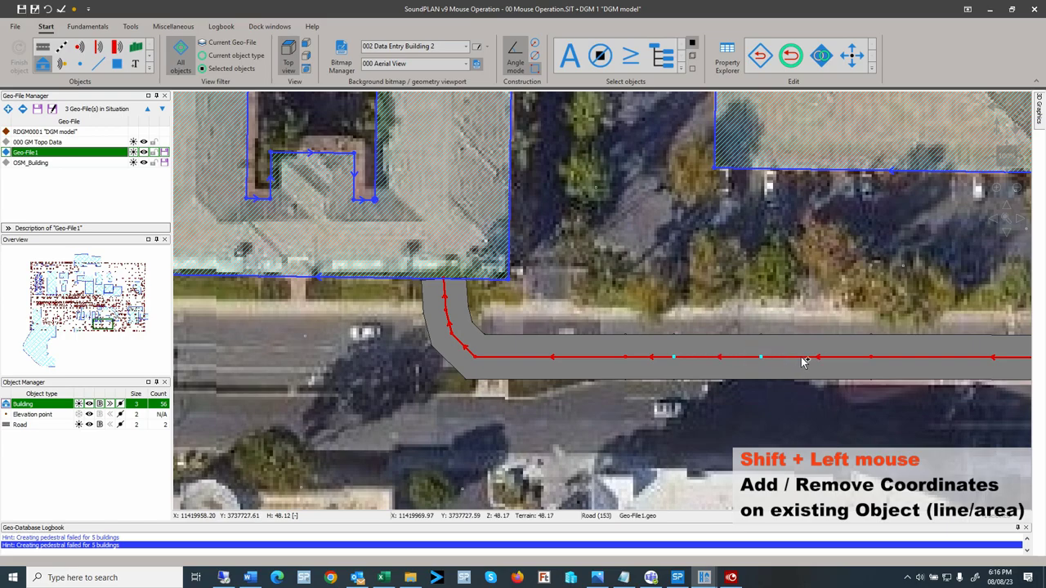
shift+click(906, 357)
shift+click(948, 357)
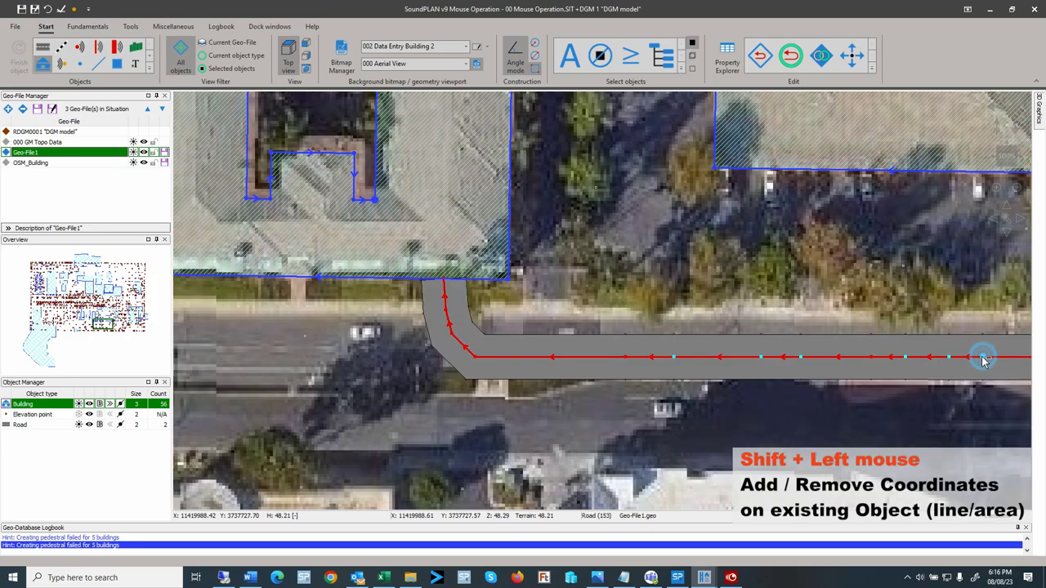
shift+click(582, 357)
shift+click(523, 357)
shift+click(461, 342)
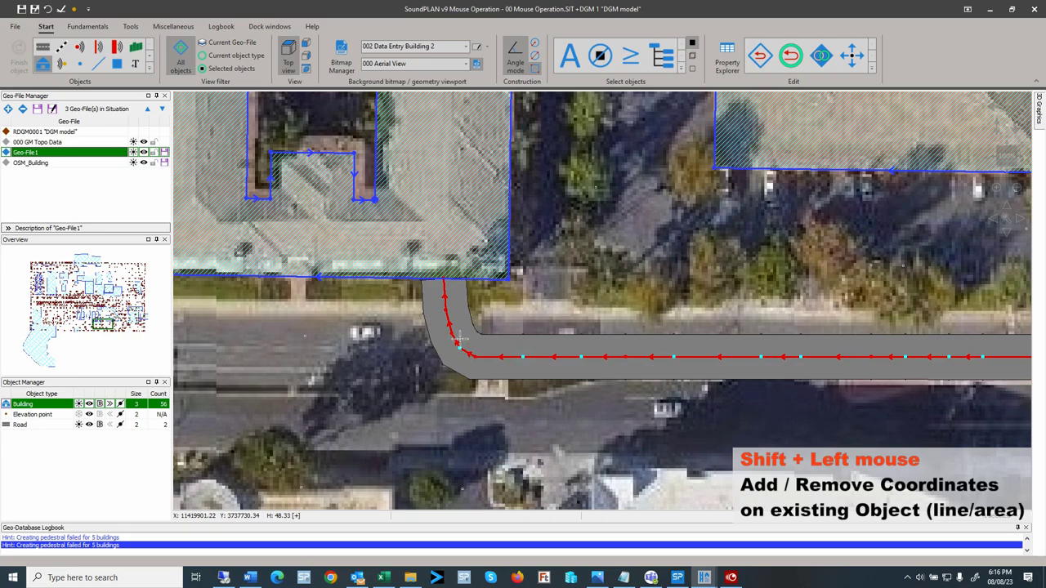
Step: Move three of the added road coordinates off the straight centreline and delete them
drag(523, 357, 580, 370)
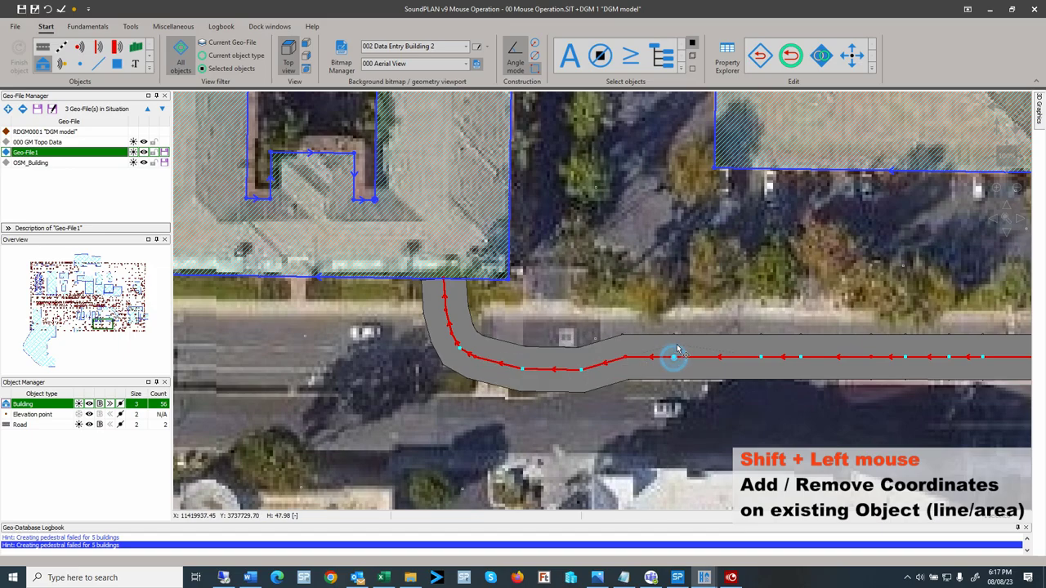
drag(674, 357, 677, 345)
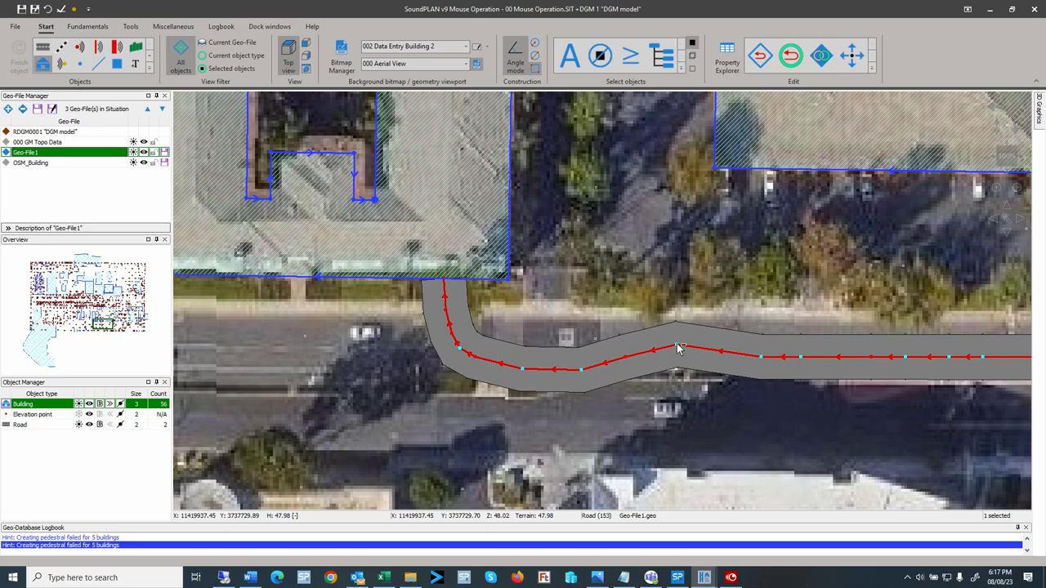
key(Delete)
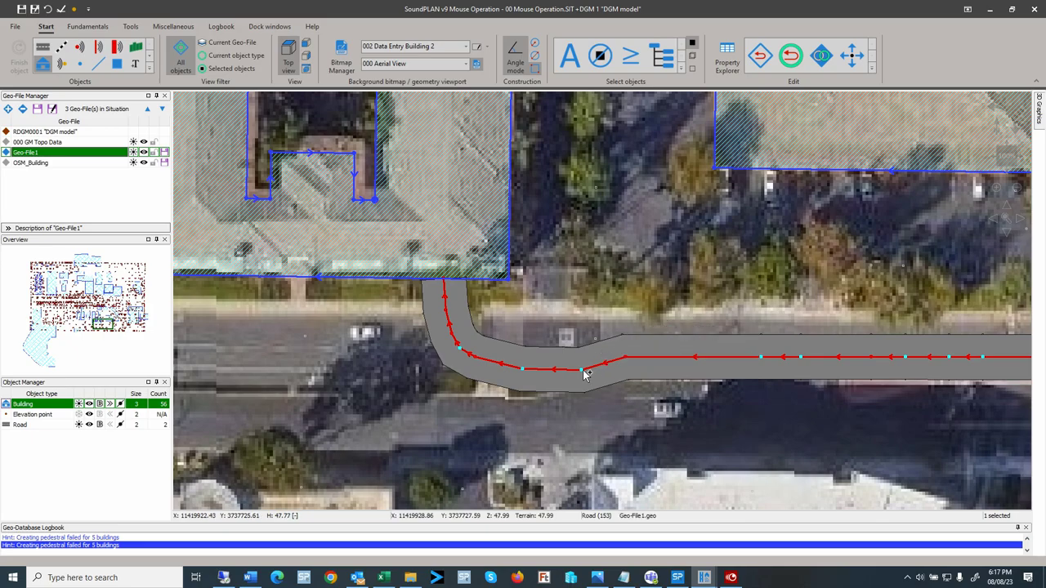
key(Delete)
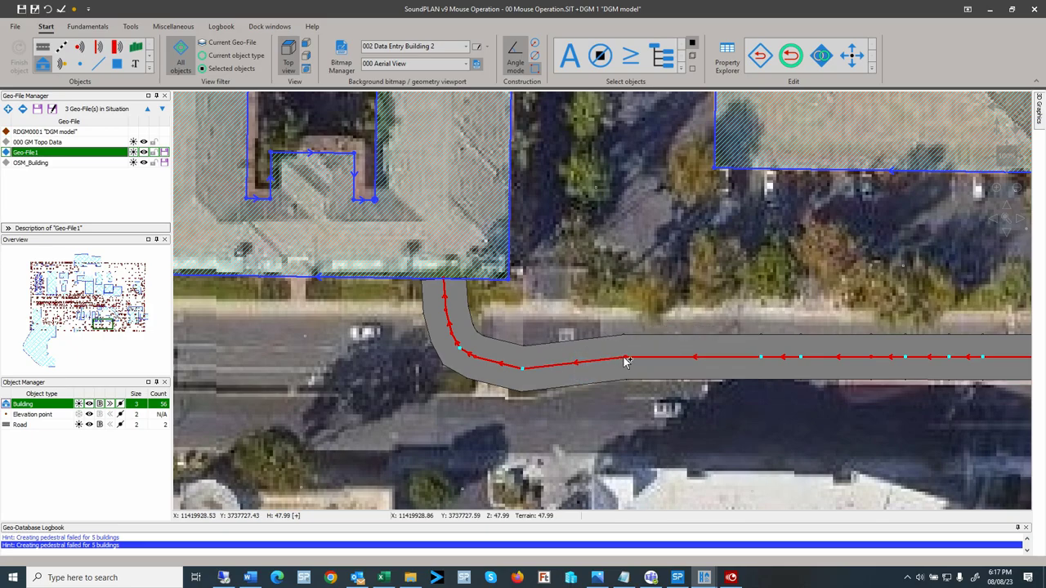
click(521, 368)
key(Delete)
click(800, 356)
Step: Add four coordinates to the south edge and two to the east edge of the pool-courtyard building
drag(350, 294, 770, 324)
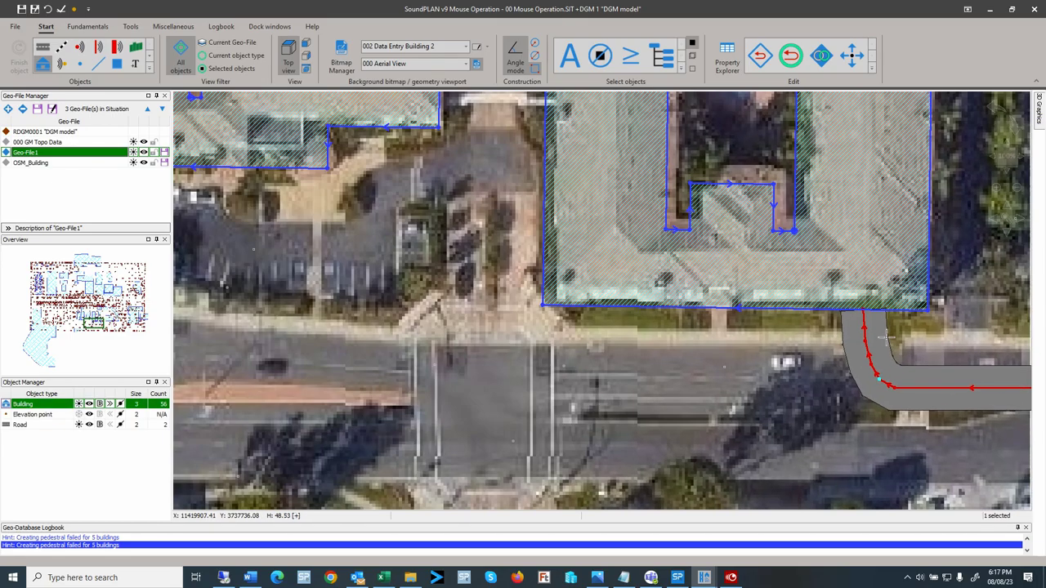
click(657, 306)
click(753, 309)
click(825, 309)
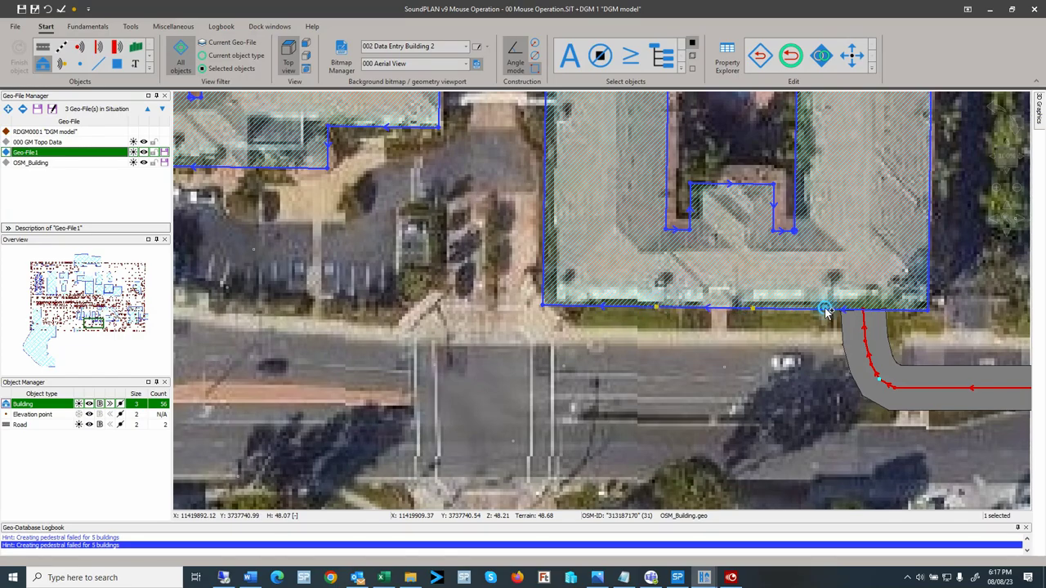
click(592, 307)
click(928, 241)
click(930, 158)
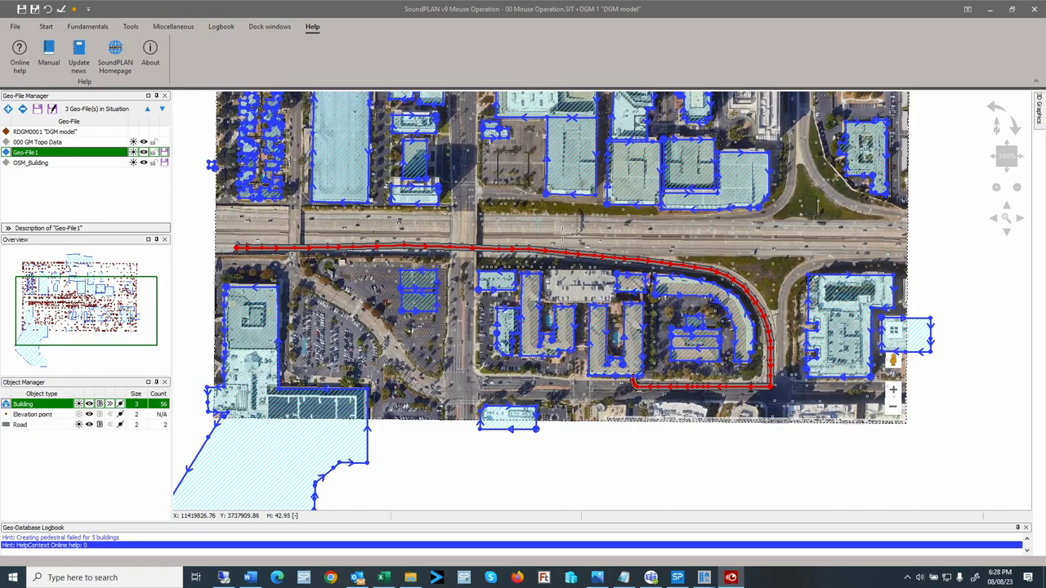
Step: Hide the aerial background bitmap in the total view
click(45, 27)
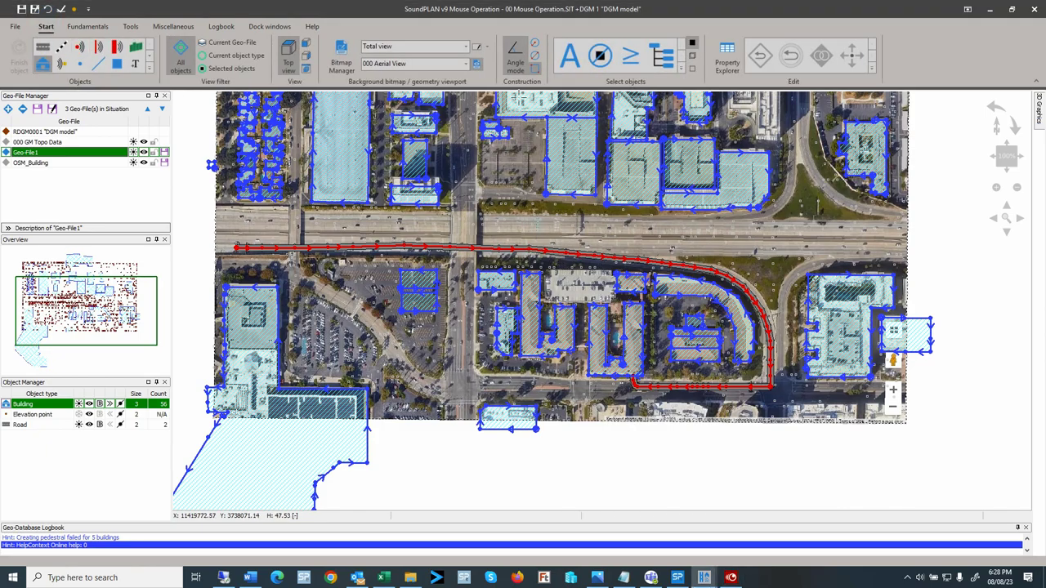
click(477, 65)
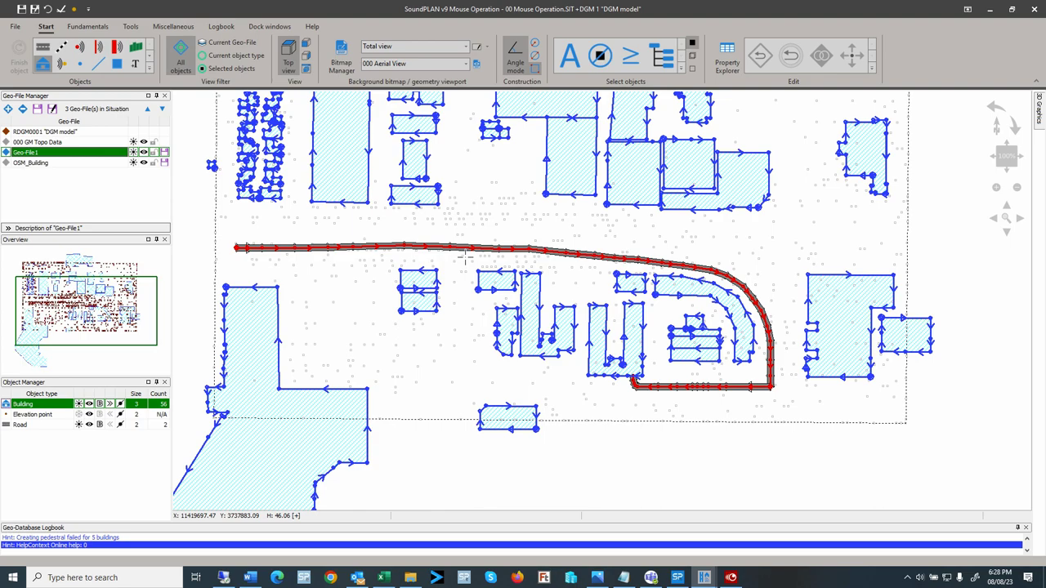
Step: Select the buildings and street road south of the highway with a selection rectangle, and clear the selection with a reverse rectangle
drag(463, 267, 666, 398)
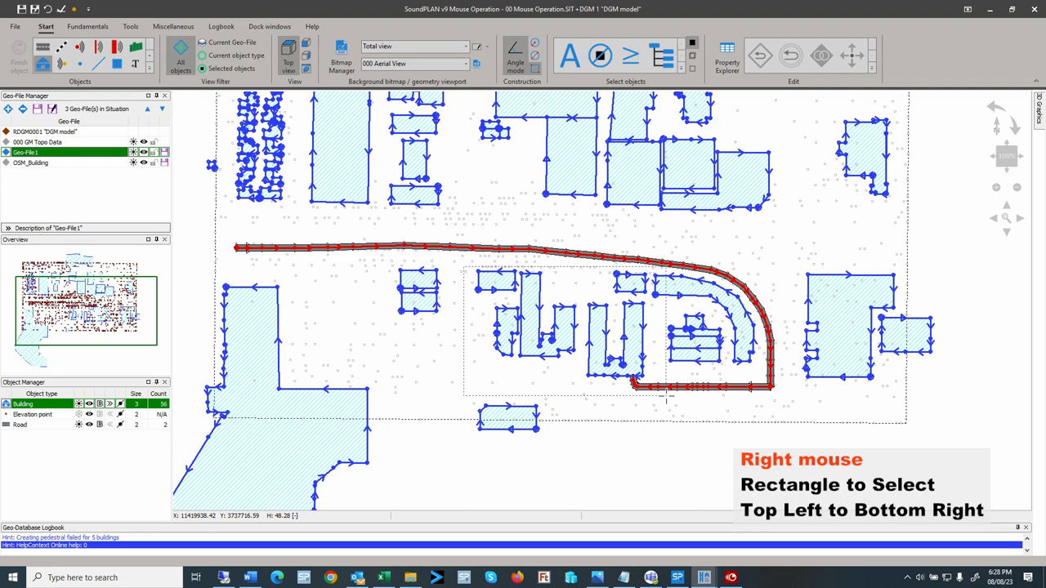
drag(666, 398, 666, 398)
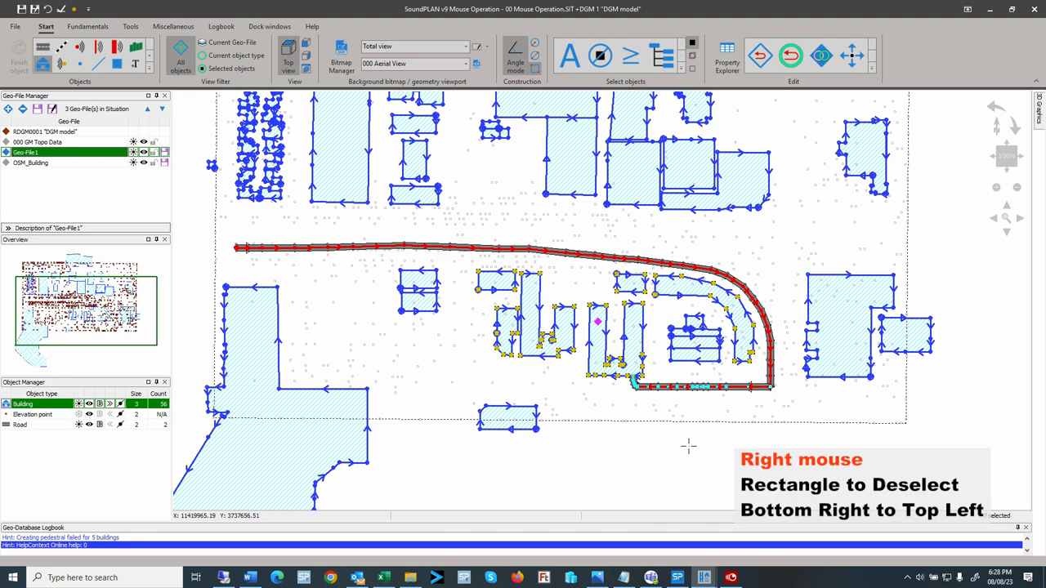
drag(688, 445, 665, 435)
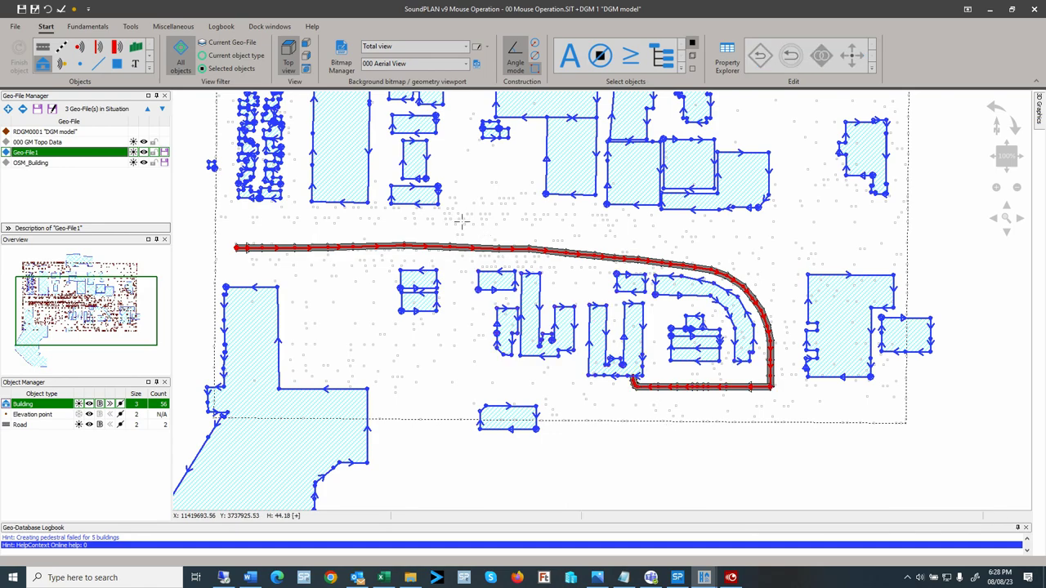
Step: Select a larger area including the highway road and the buildings south of it with a rectangle, and deselect everything
drag(462, 220, 711, 415)
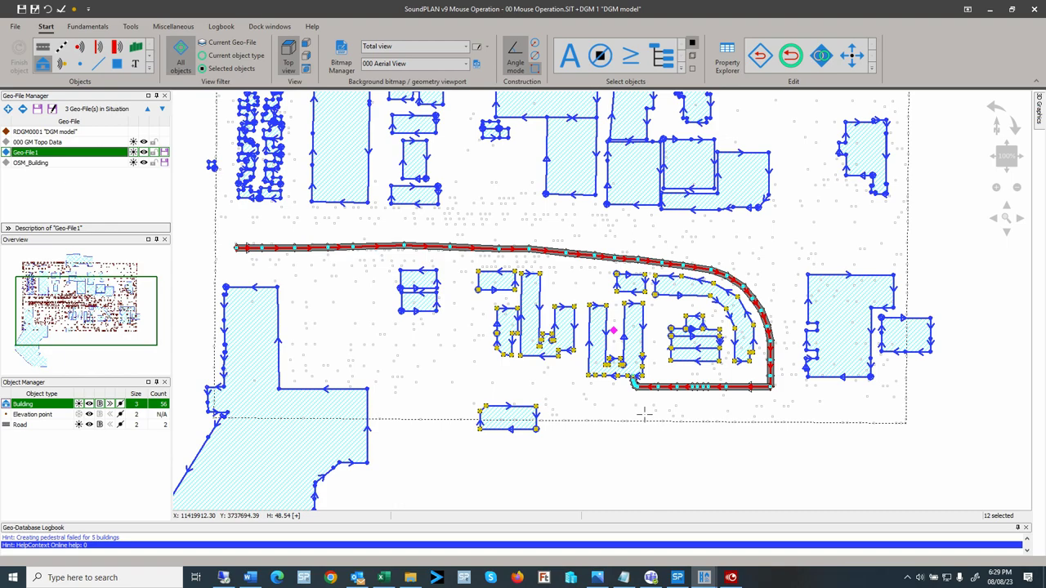
right_click(556, 381)
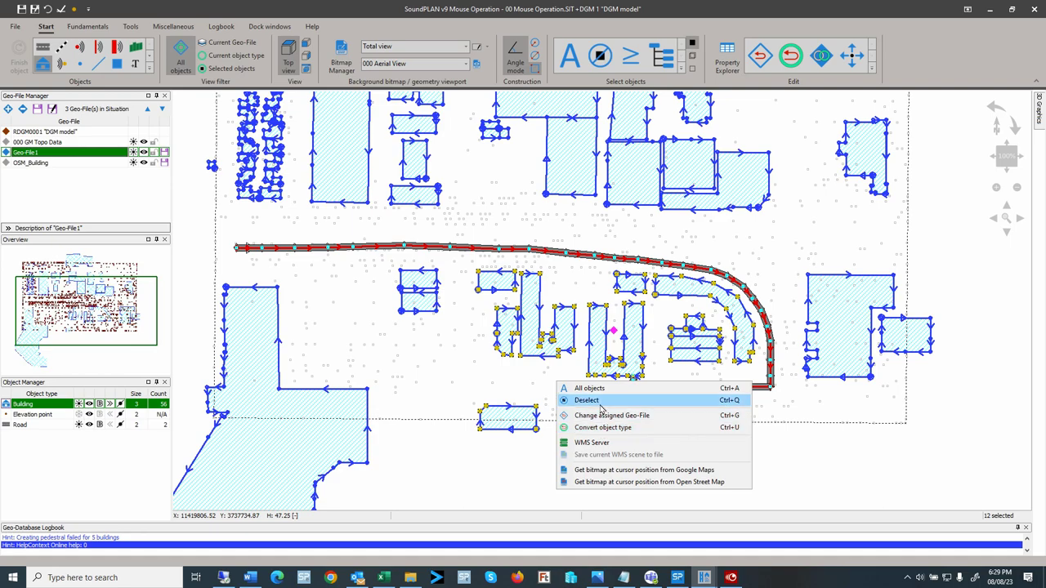
click(601, 403)
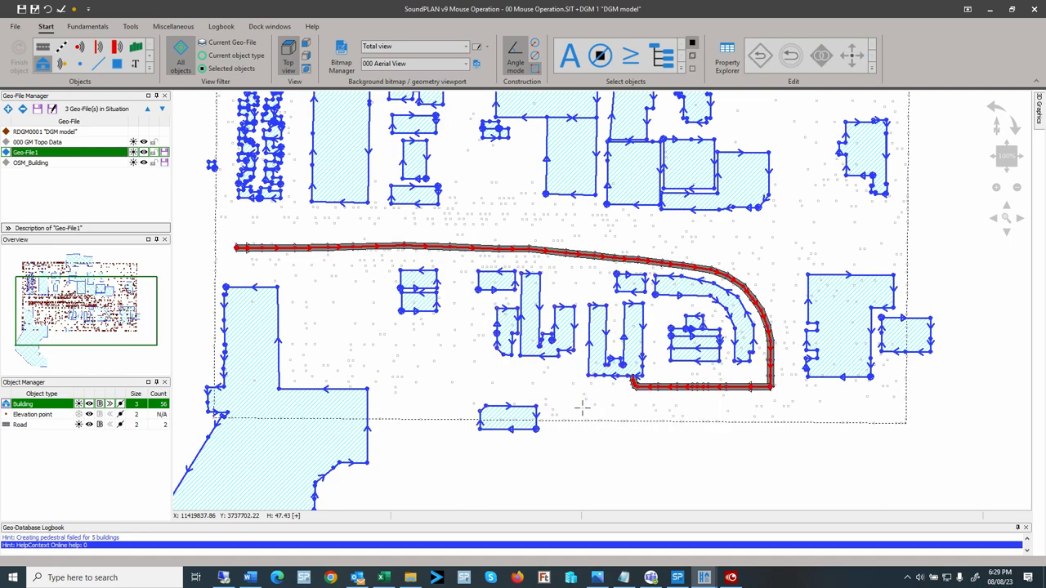
Step: Select all objects in the situation, and deselect everything again
right_click(582, 409)
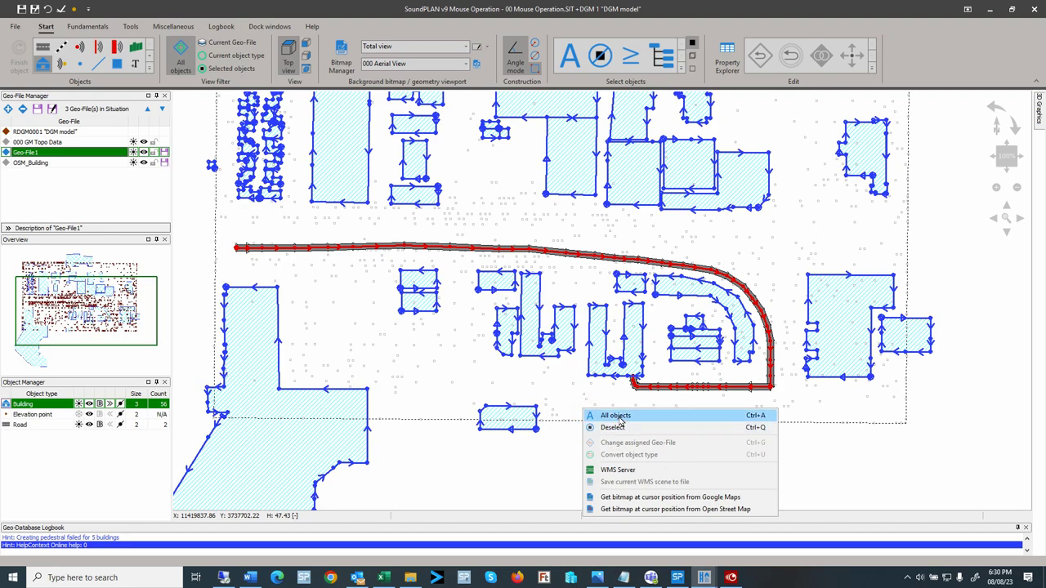
click(618, 415)
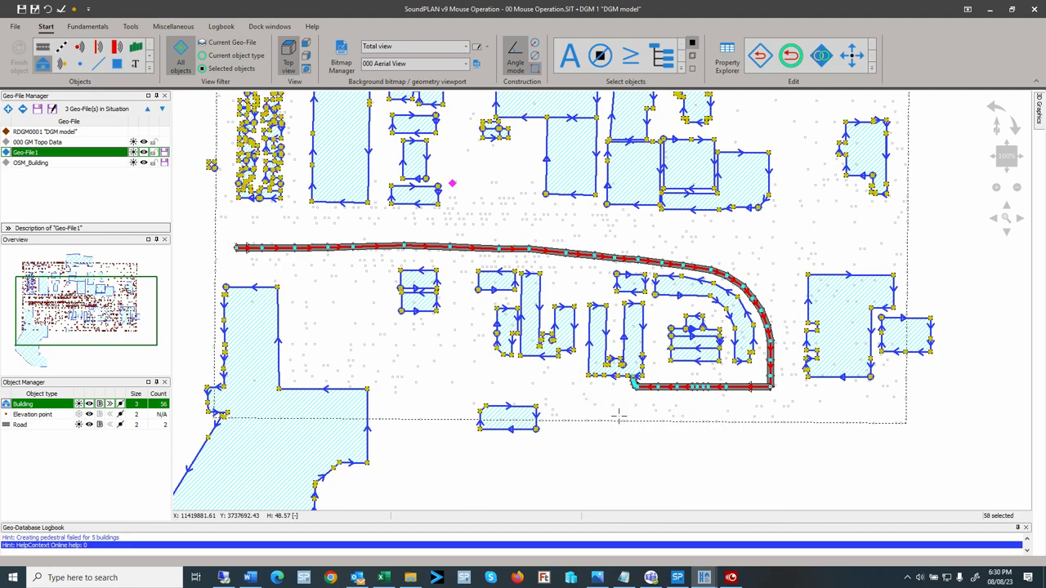
right_click(575, 409)
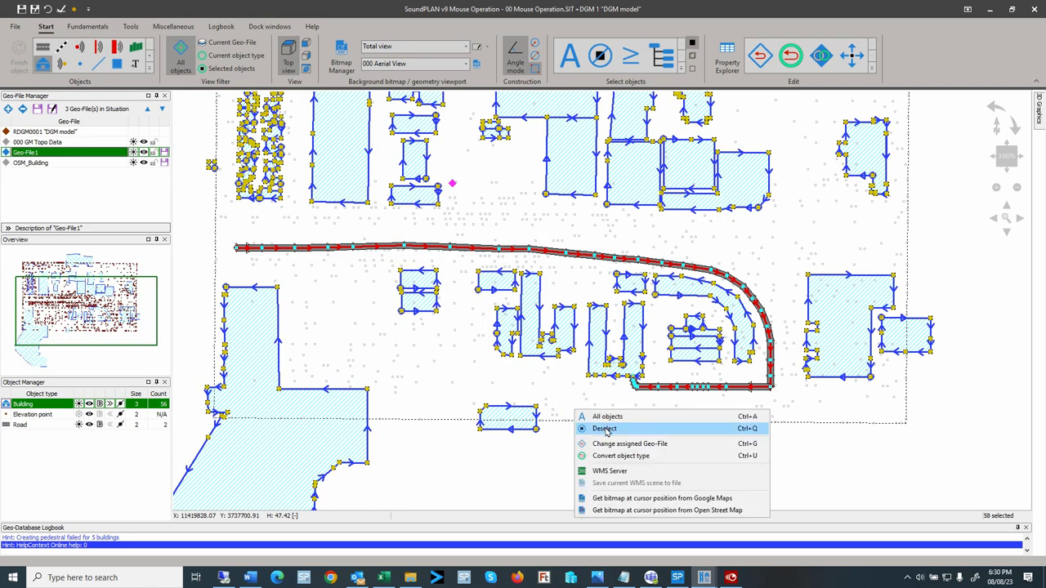
click(604, 429)
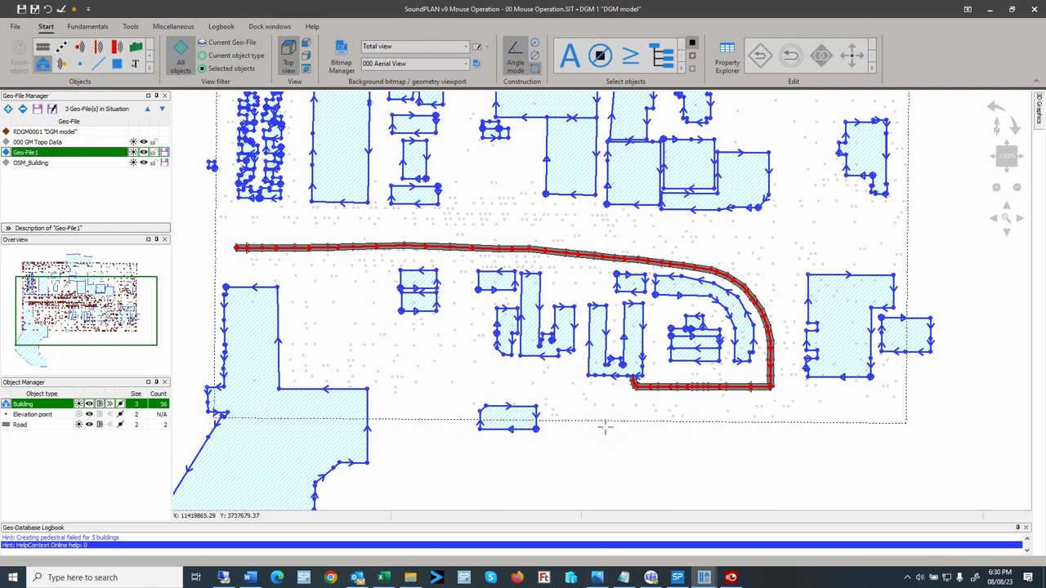
Step: Select the three buildings south of the highway by rectangle, and add the pair west of them and the single building to the south
click(484, 260)
drag(484, 260, 562, 376)
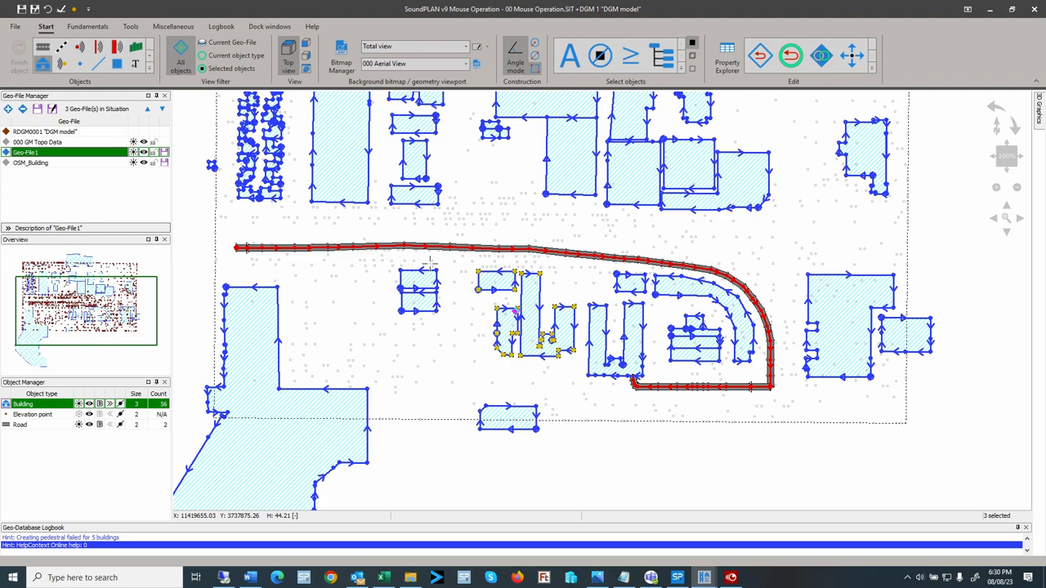
drag(423, 263, 463, 344)
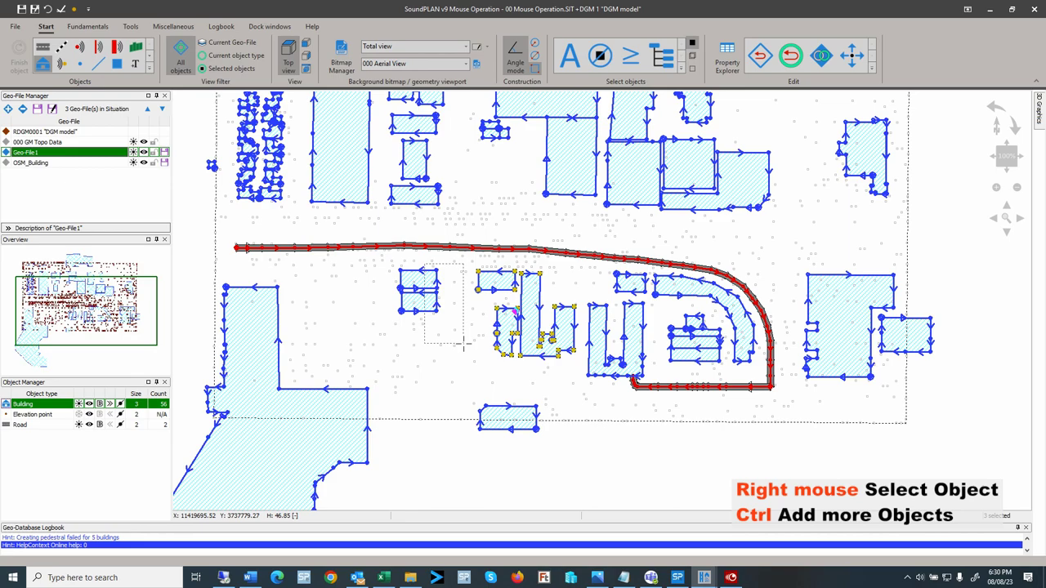
drag(463, 344, 462, 344)
drag(466, 387, 495, 420)
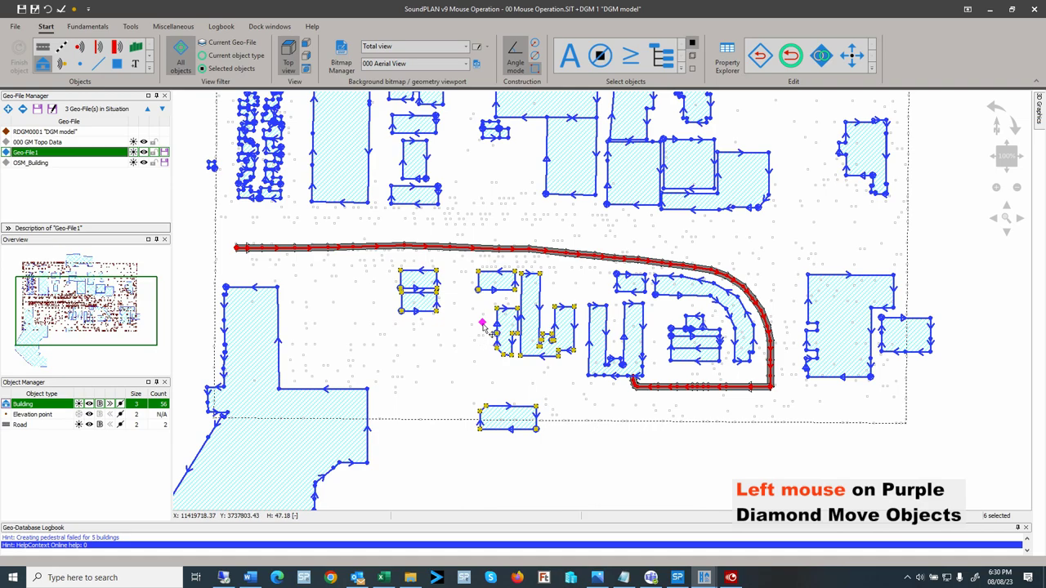
Step: Move the six selected buildings as a group slightly south-west, further south, and back north to near their starting place
mouse_move(484, 324)
mouse_down()
mouse_move(444, 355)
mouse_move(468, 332)
mouse_up()
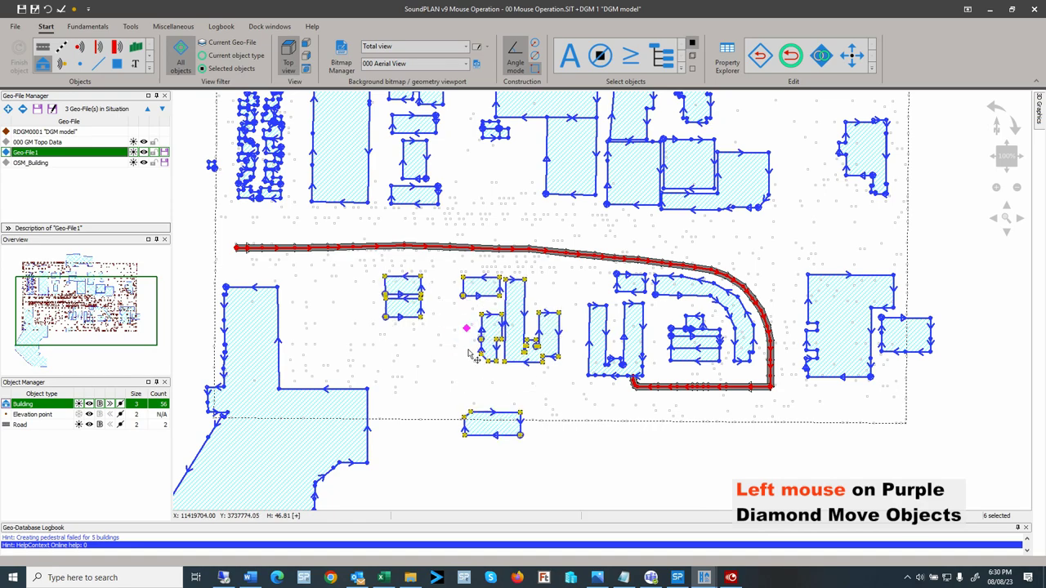
drag(466, 328, 475, 356)
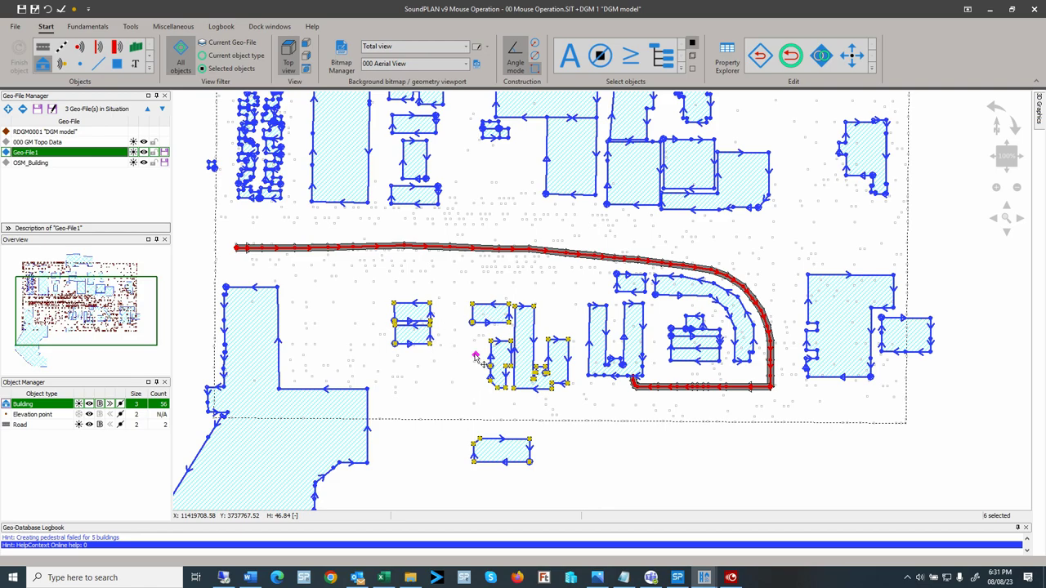
drag(475, 352, 479, 320)
Step: Show the aerial background bitmap, shift the selected building group to match the aerial view, and hide the bitmap
click(424, 65)
click(419, 73)
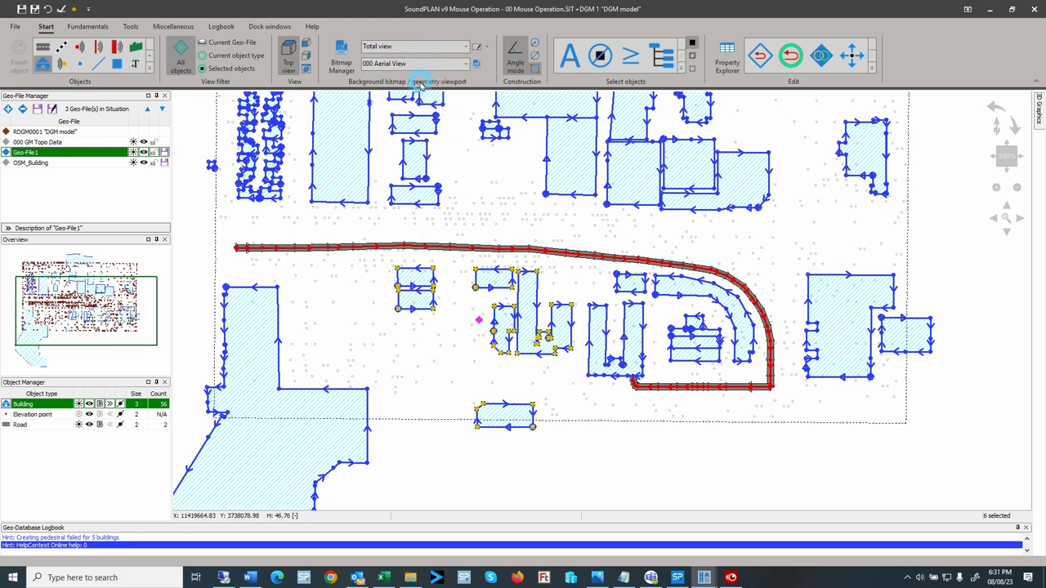
click(481, 65)
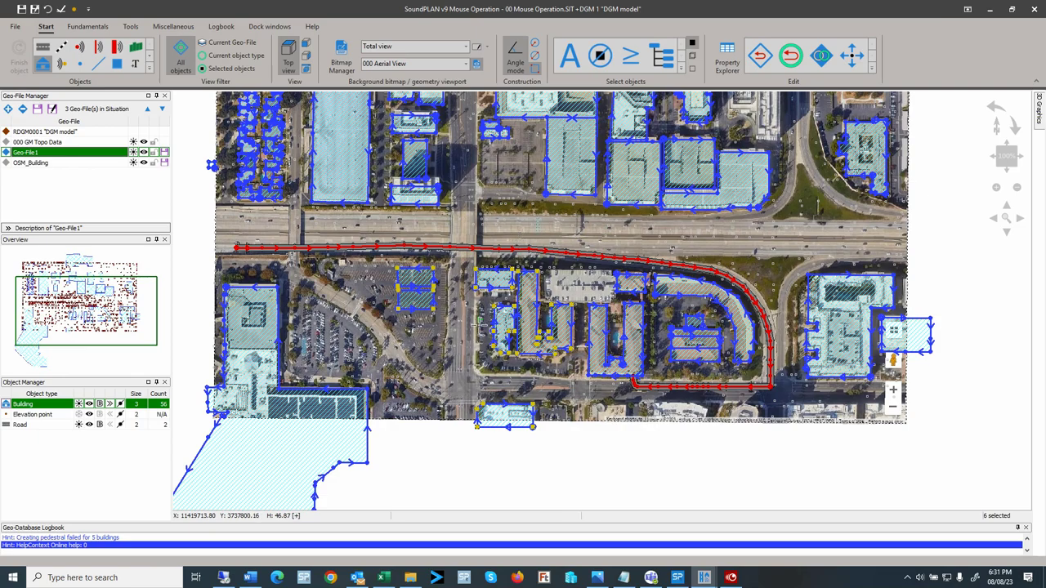
drag(484, 323, 486, 327)
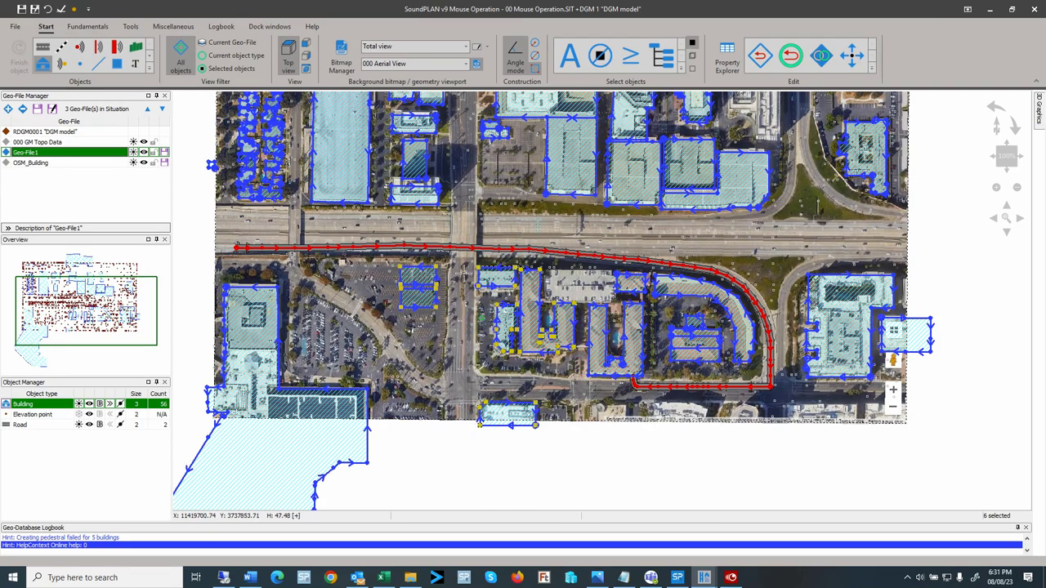
click(478, 65)
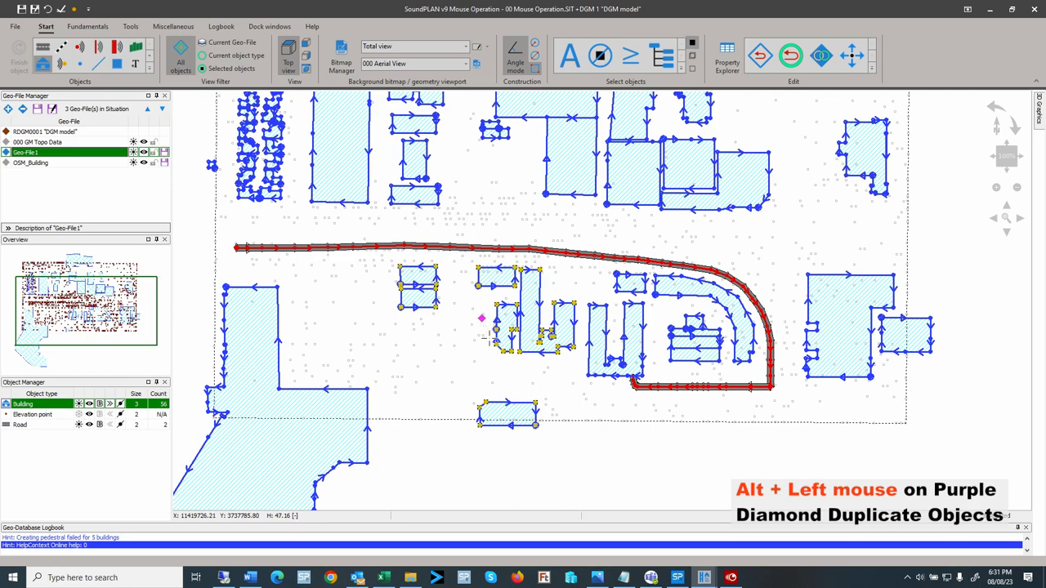
Step: Duplicate the six selected buildings into the empty area to the south-east and rotate the copy about 90° counterclockwise
key(alt)
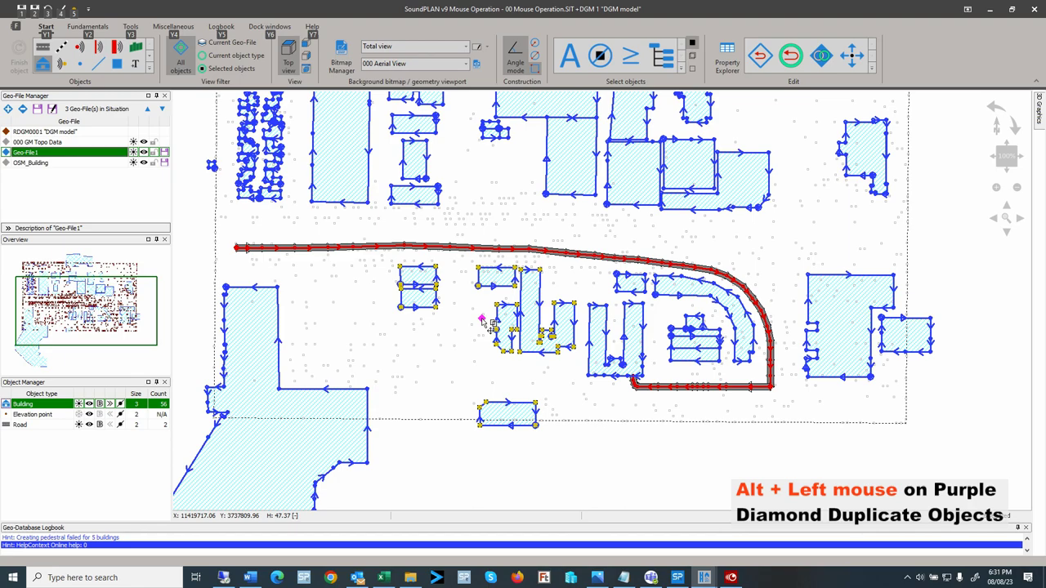
drag(487, 323, 675, 491)
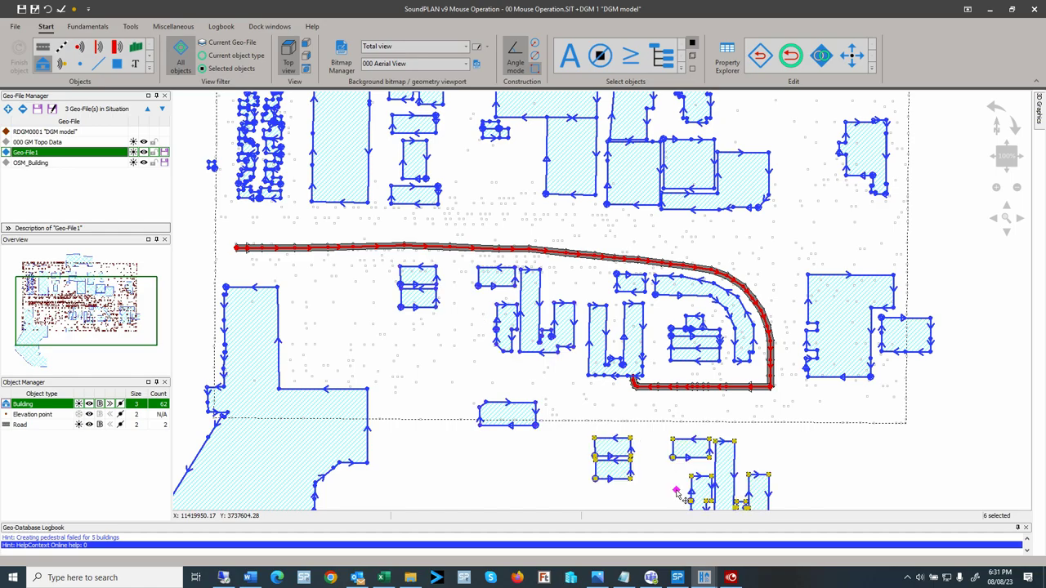
drag(774, 455, 678, 177)
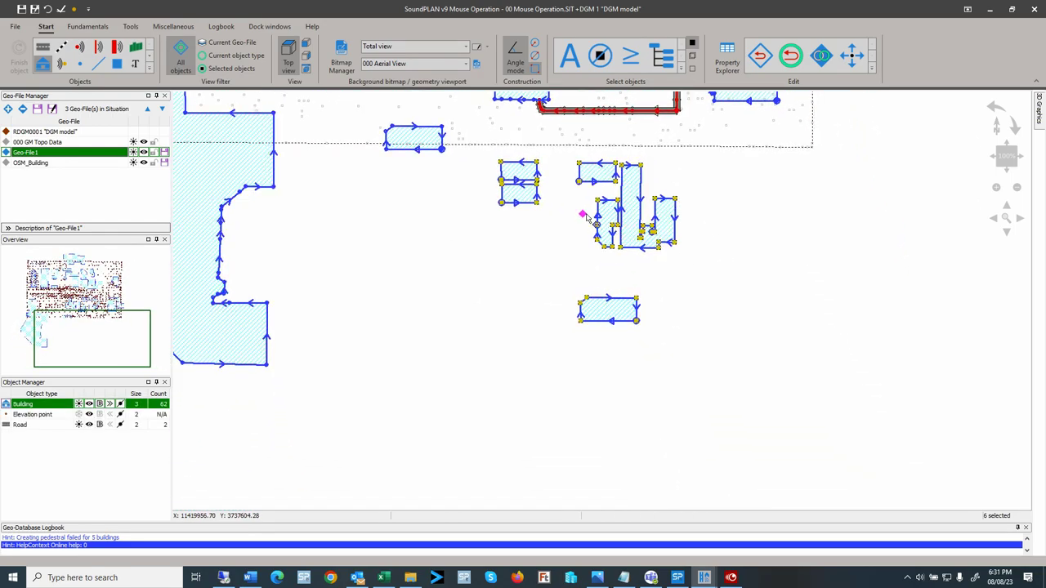
drag(582, 214, 590, 169)
drag(582, 214, 556, 260)
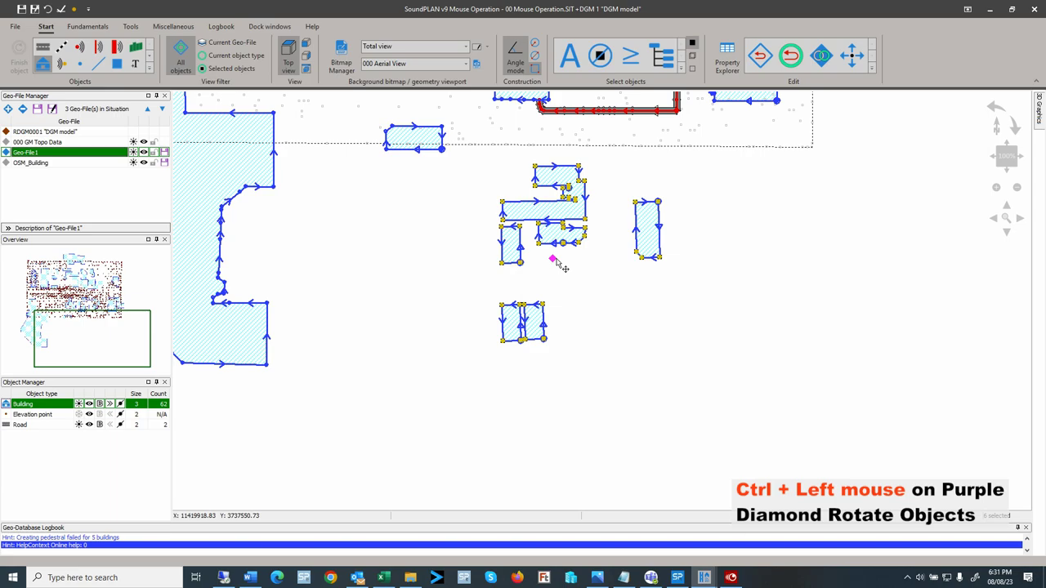
Step: Duplicate the rotated building group twice, so that the three groups stand side by side in an east-west row
drag(555, 260, 726, 279)
click(550, 277)
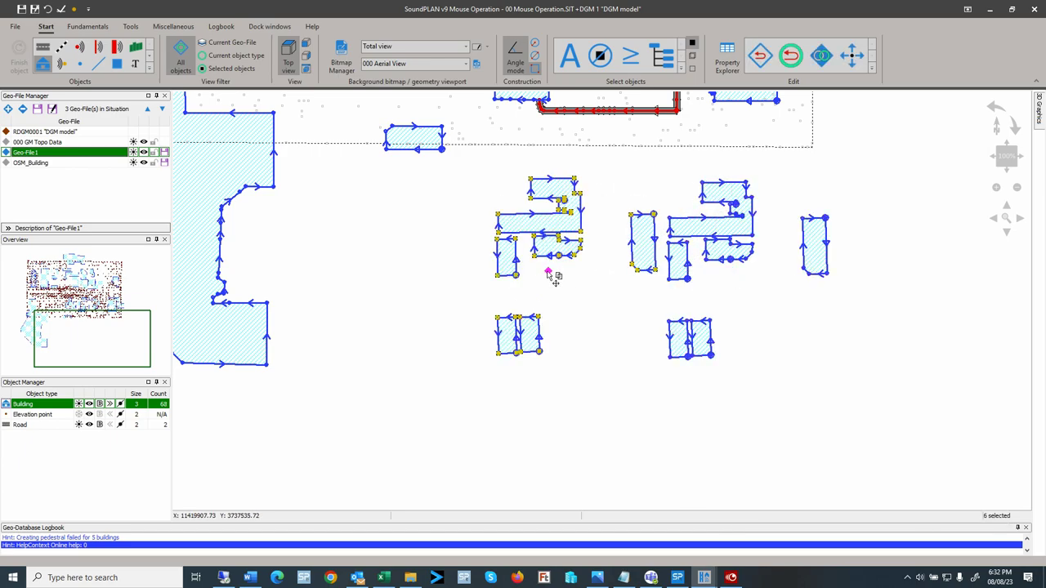
click(366, 276)
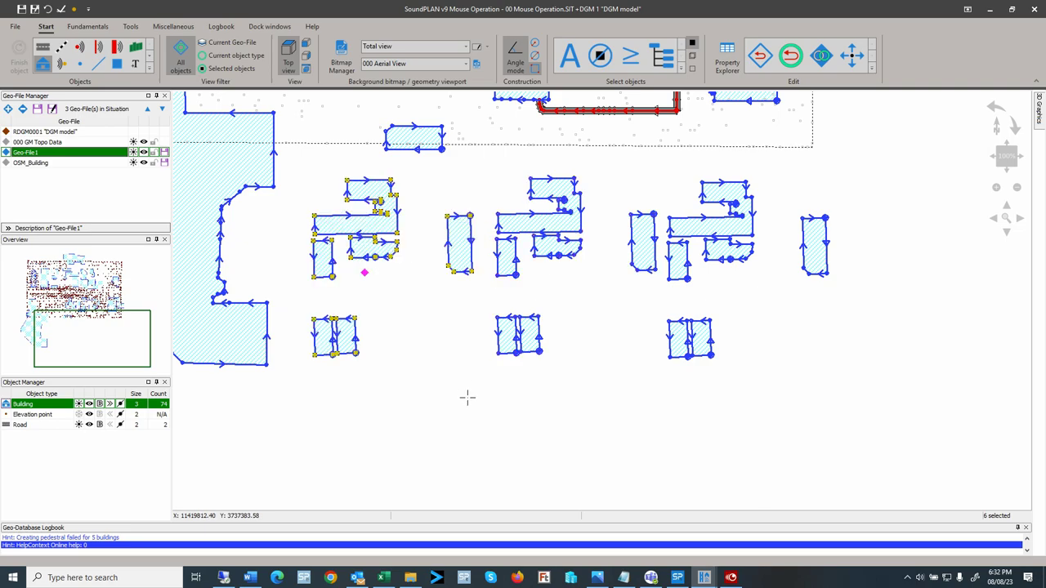
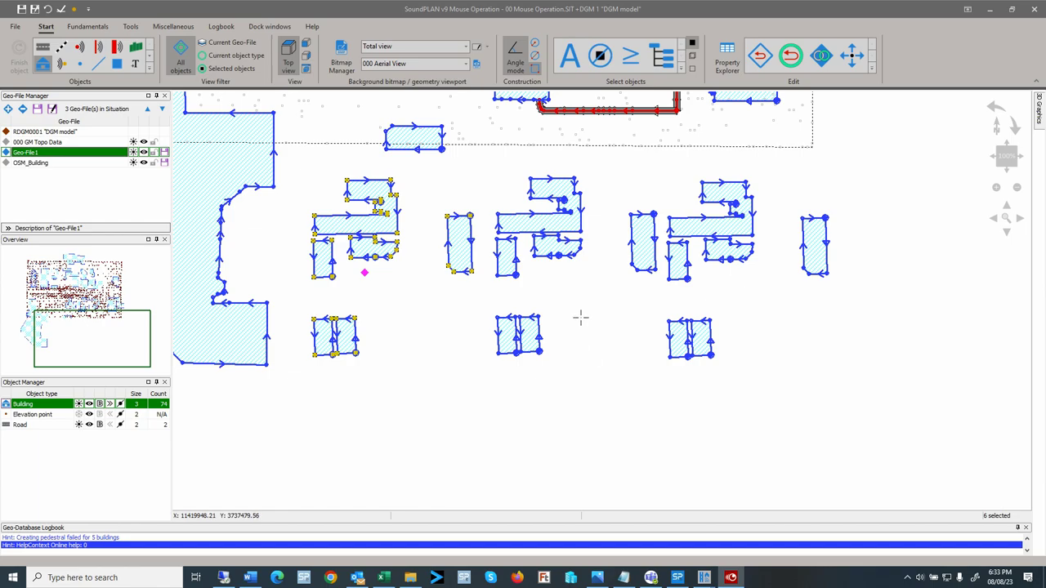
Step: Clear the selection, duplicate the narrow upright building of the westernmost group, and place the copy directly south of it
click(565, 292)
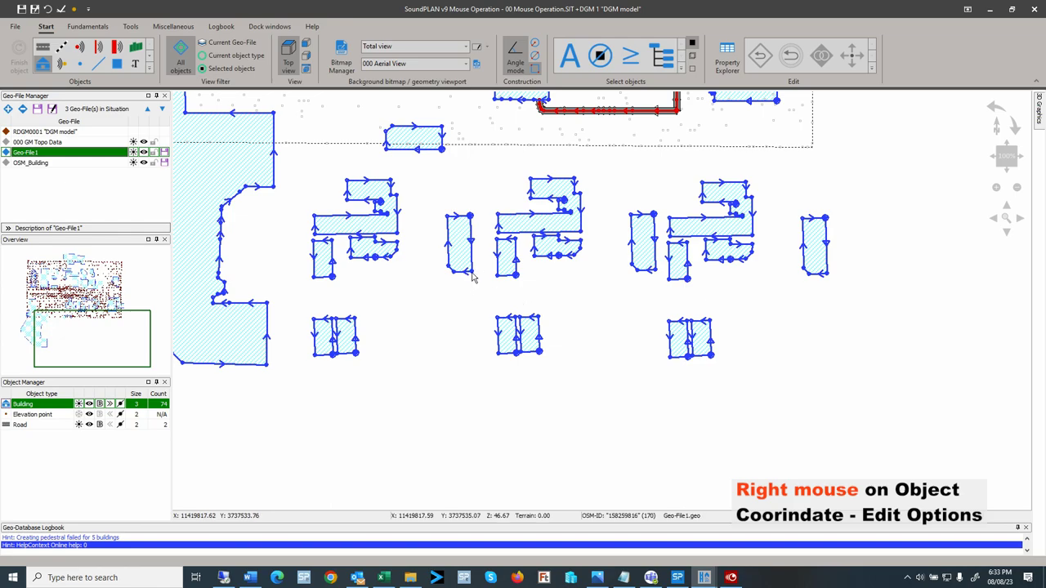
right_click(472, 219)
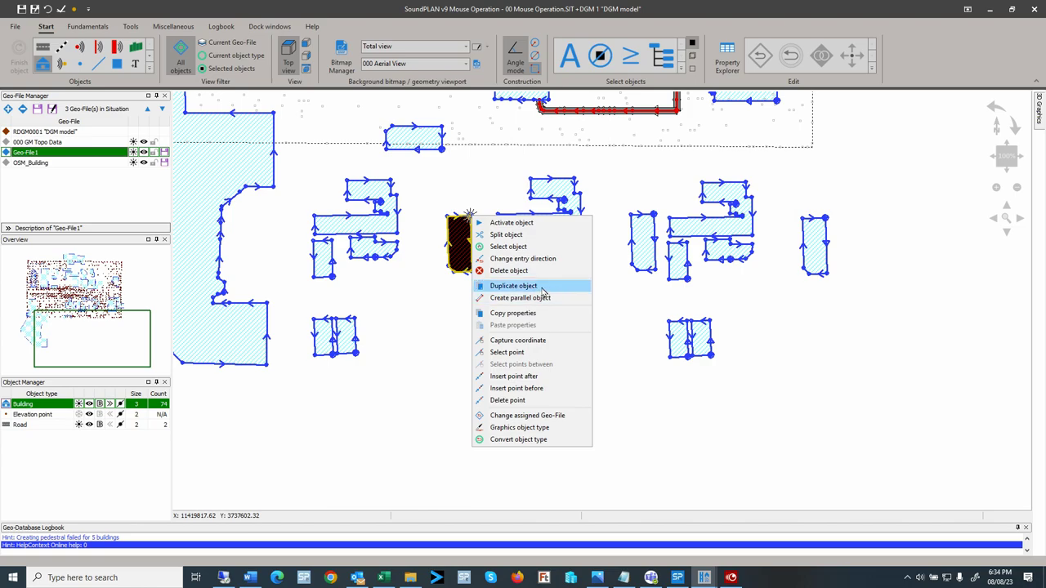
click(542, 288)
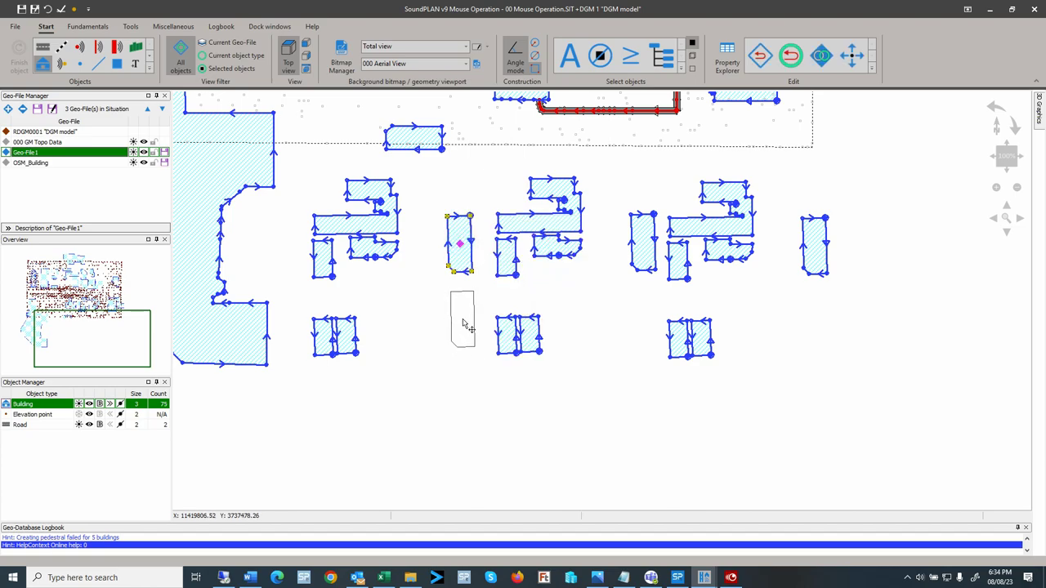
click(463, 320)
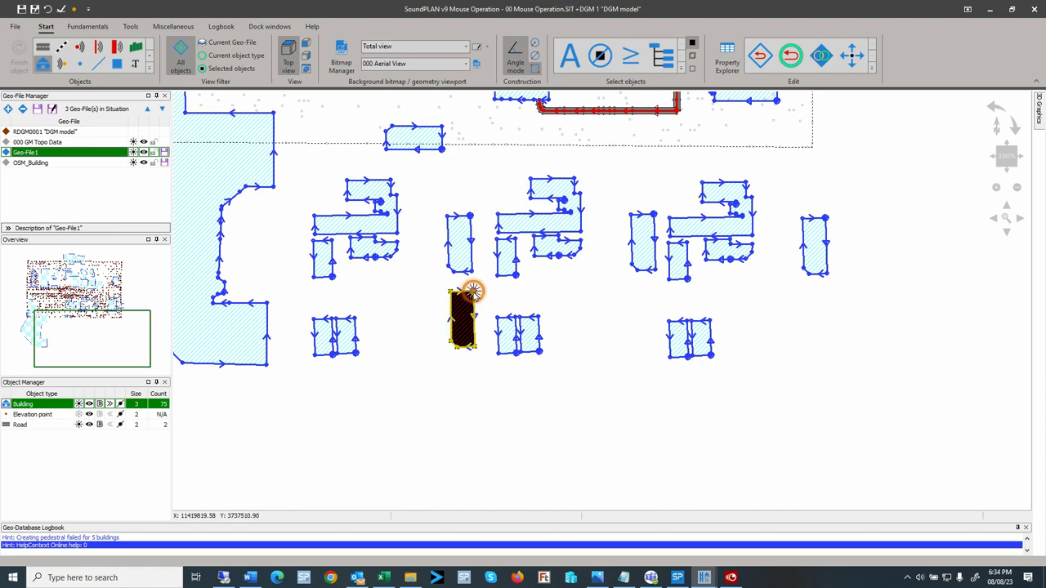
Step: Review the object edit options of the duplicated building, all selection modes and all edit functions
right_click(475, 293)
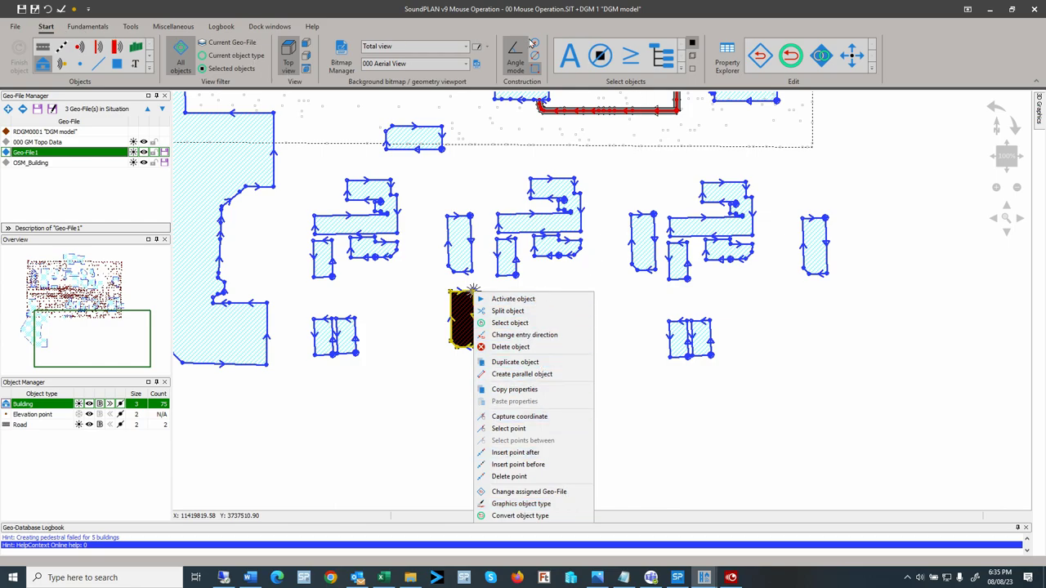
key(Escape)
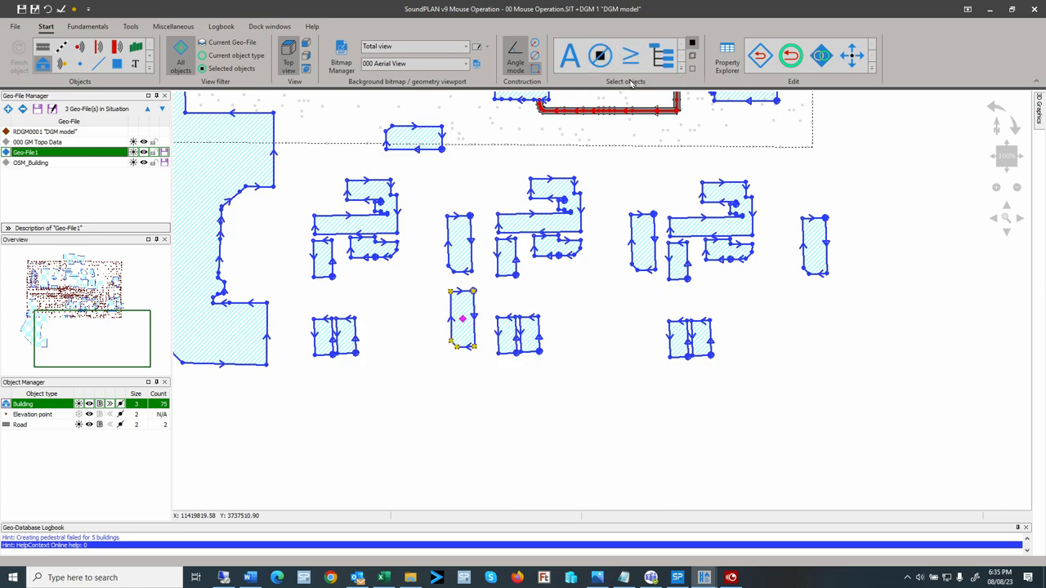
click(680, 70)
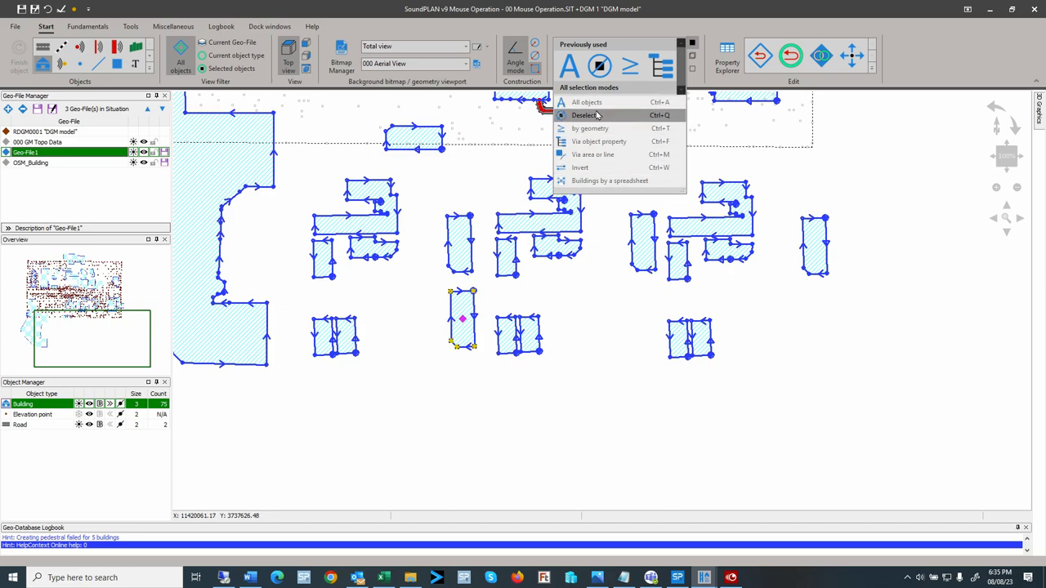
click(872, 71)
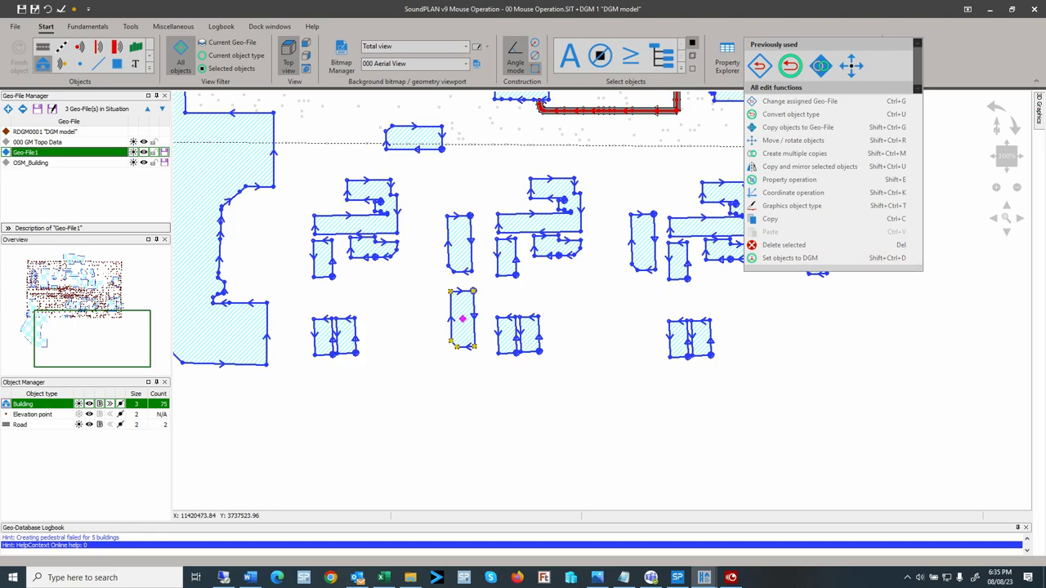
click(985, 51)
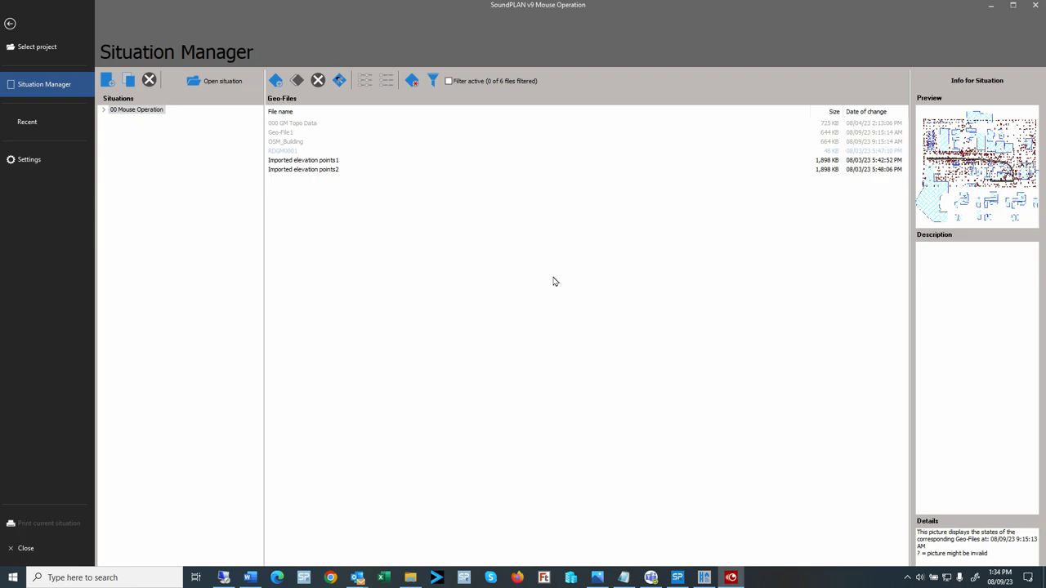
Step: Examine the project's Geo-Database settings for search radius, angle step and zoom to bitmap viewport
click(28, 160)
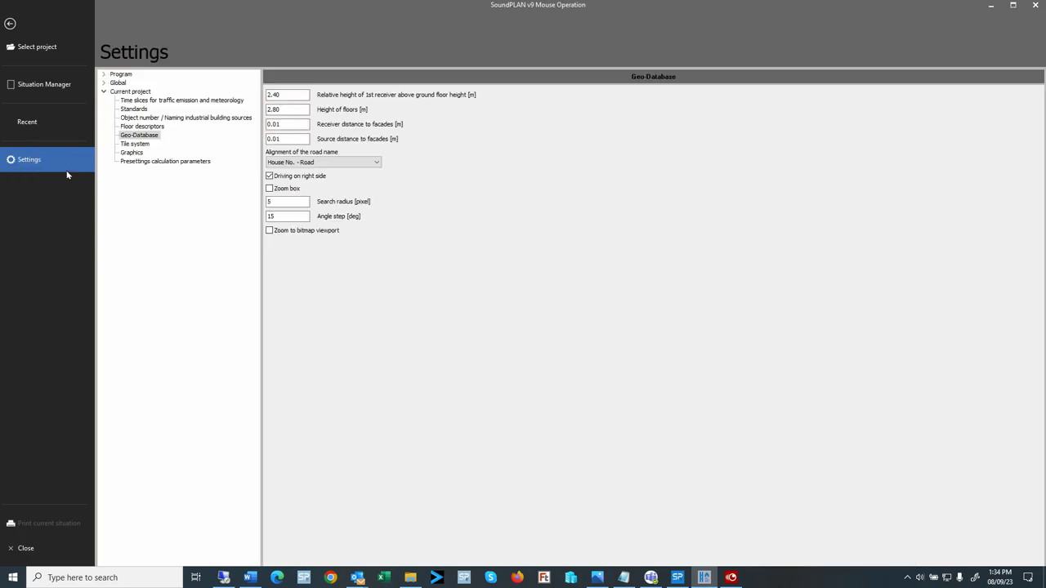
double_click(295, 203)
double_click(278, 217)
click(292, 215)
click(269, 232)
click(269, 233)
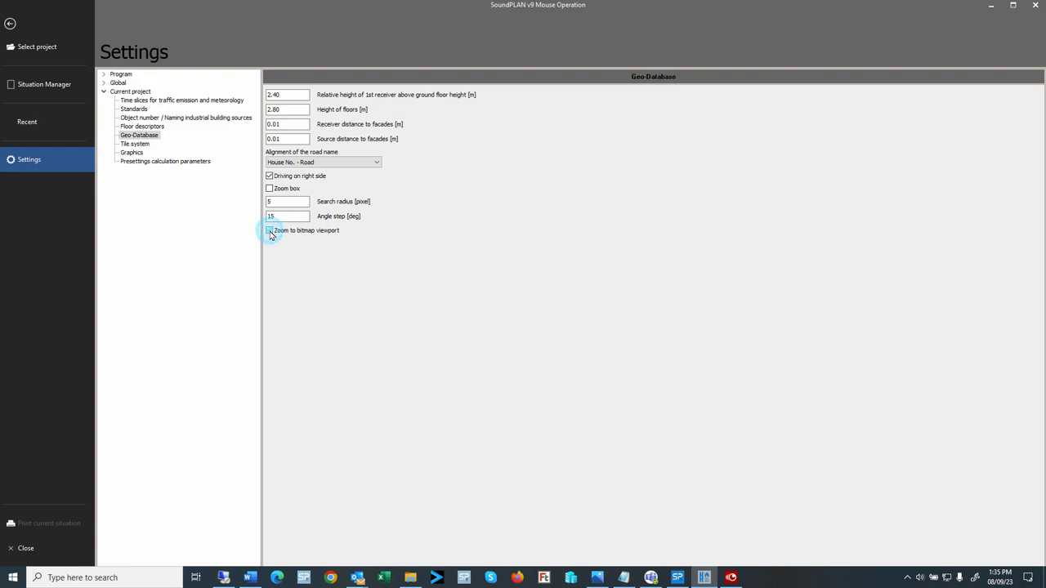
click(269, 233)
Step: Open the 00 Mouse Operation situation and show the capture mode settings for taking over z-coordinates
click(30, 91)
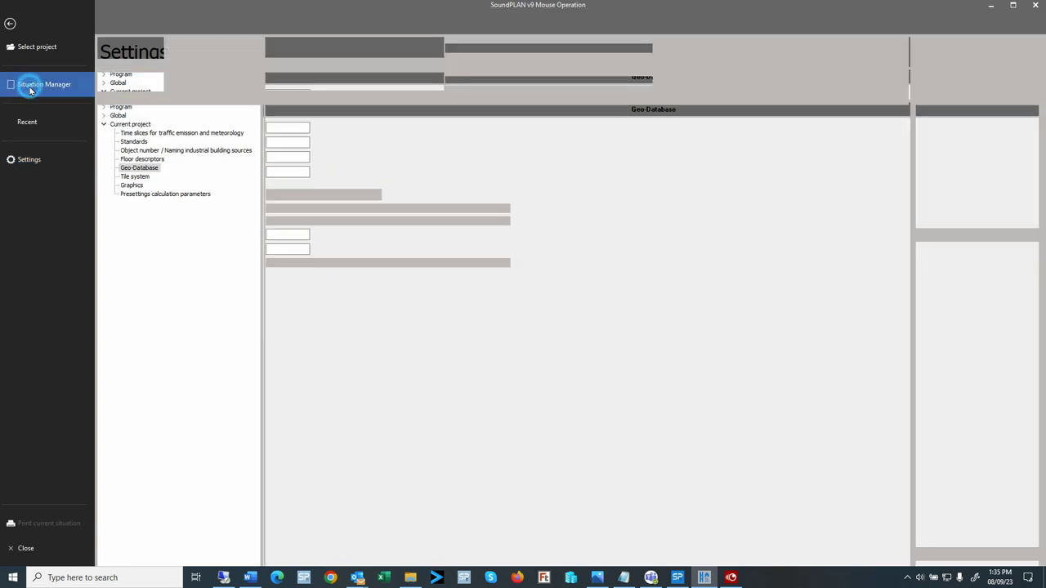
double_click(132, 112)
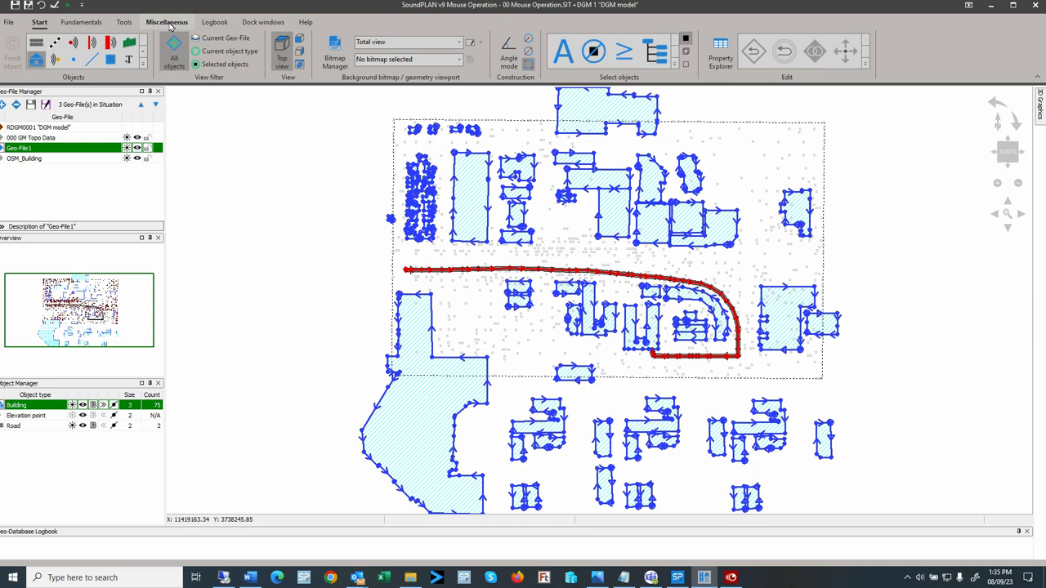
click(167, 23)
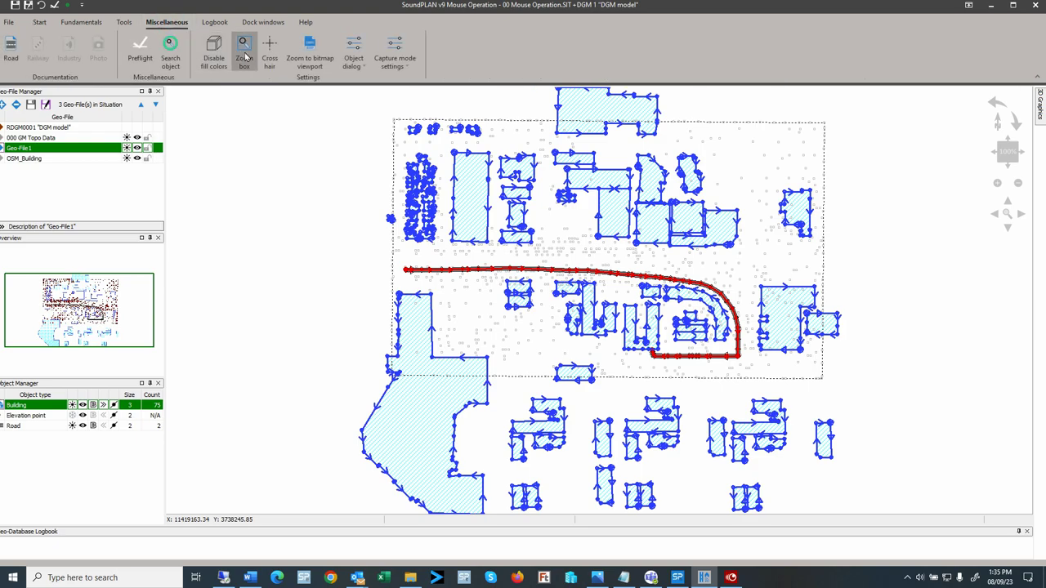
click(400, 65)
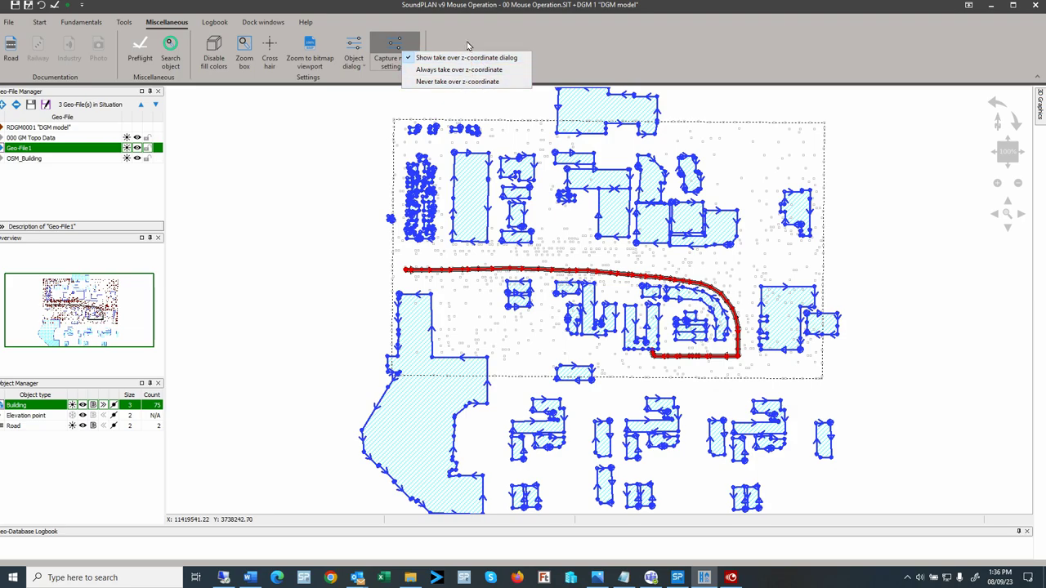
Step: Show the options for when the object dialog appears, and switch the full-screen crosshair on and back off
click(359, 47)
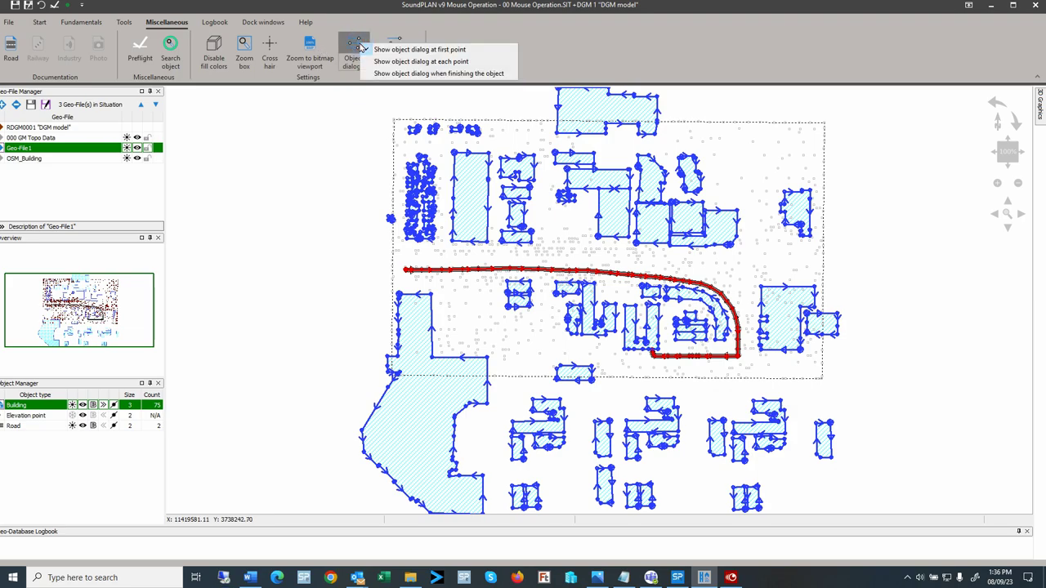
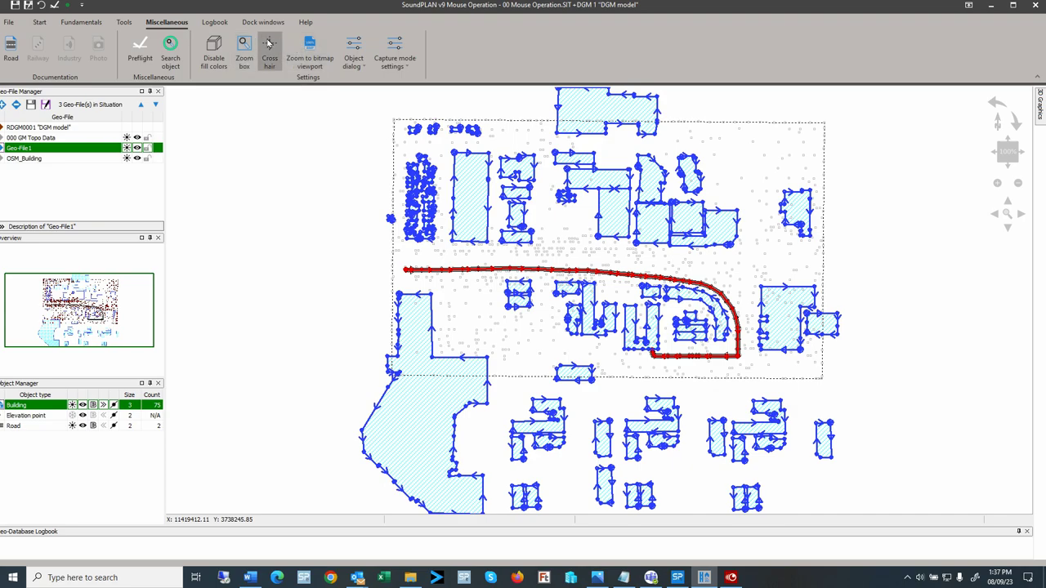
click(272, 51)
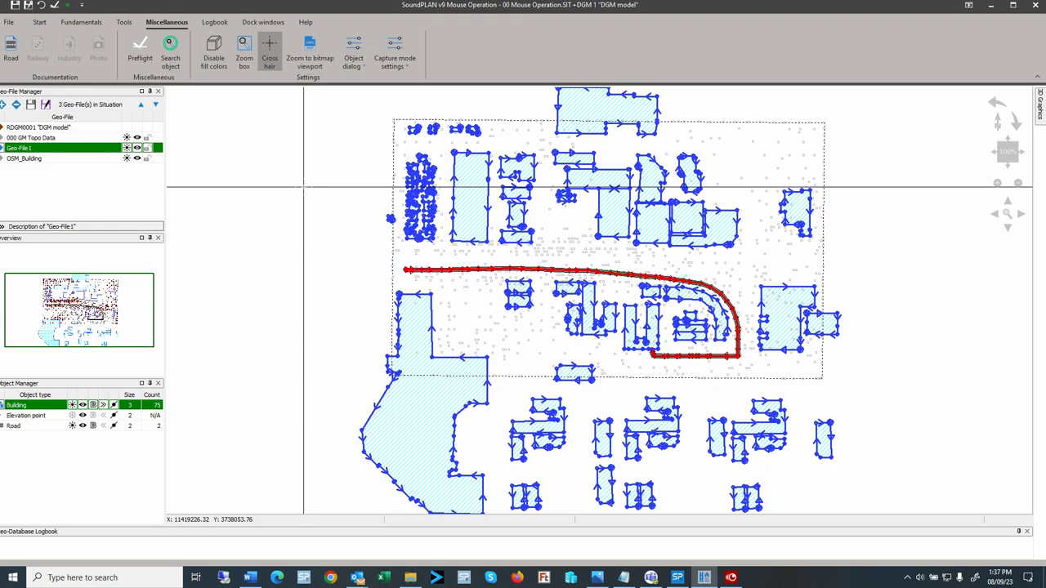
click(272, 49)
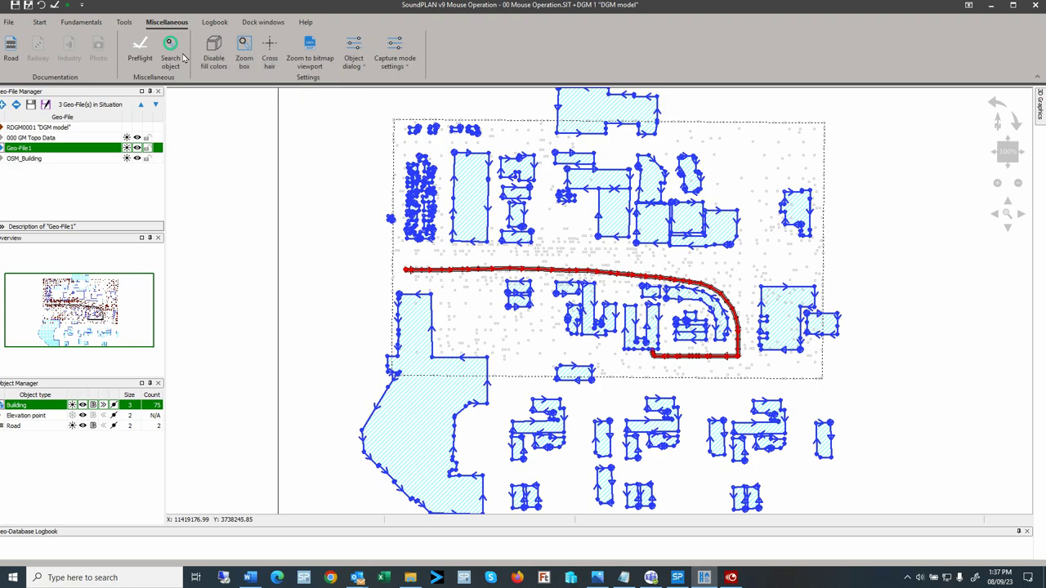
Step: Toggle the fill colors of the buildings and roads off and back on to compare both displays
click(214, 51)
click(214, 50)
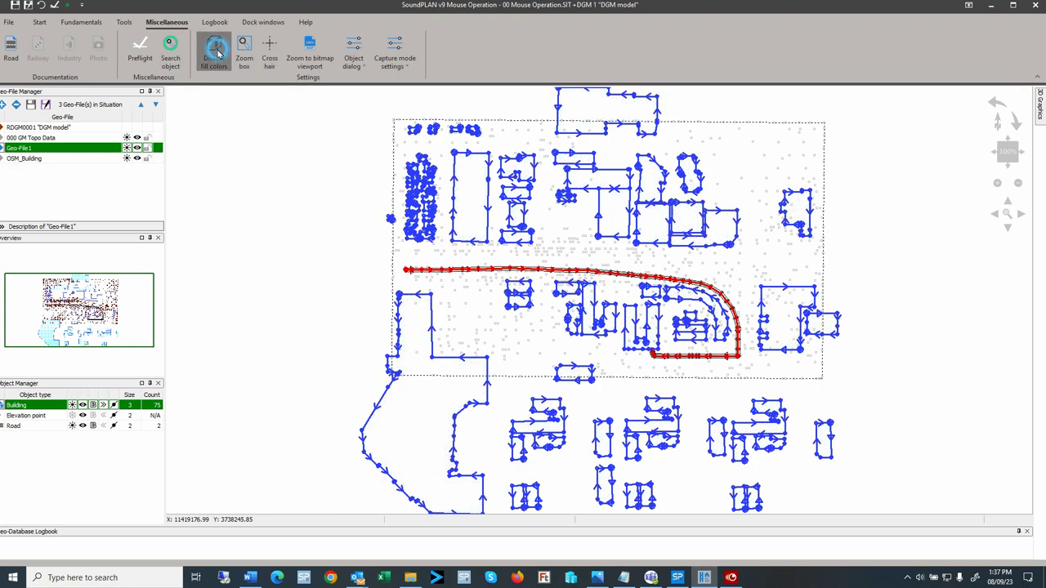
click(214, 51)
click(217, 54)
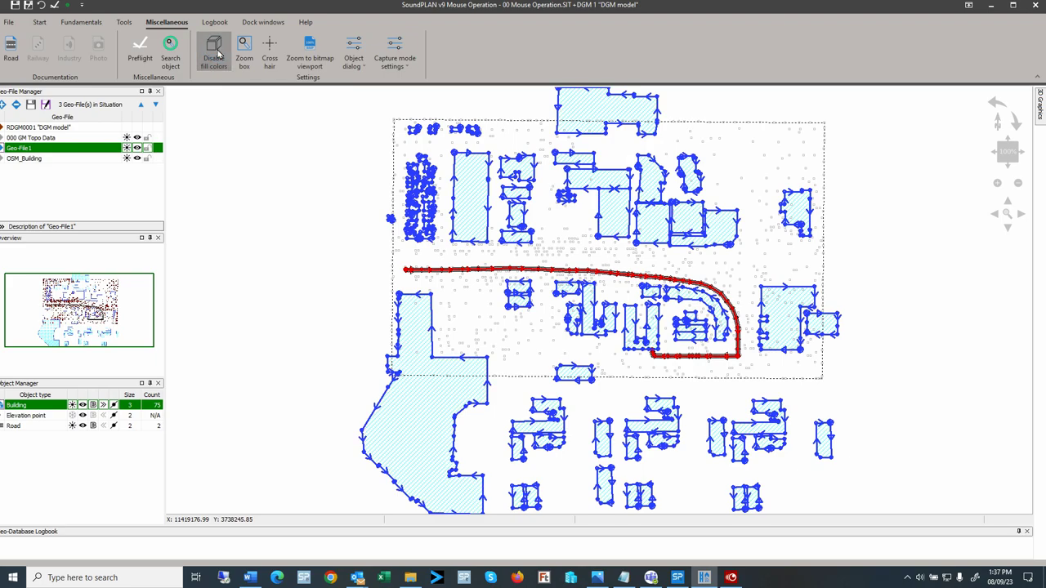
click(218, 54)
click(217, 54)
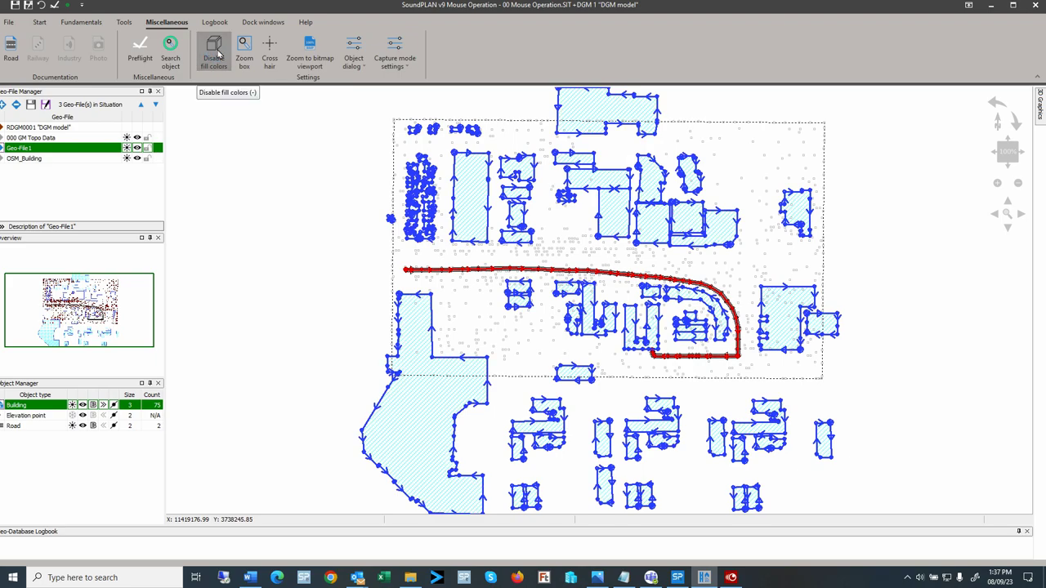